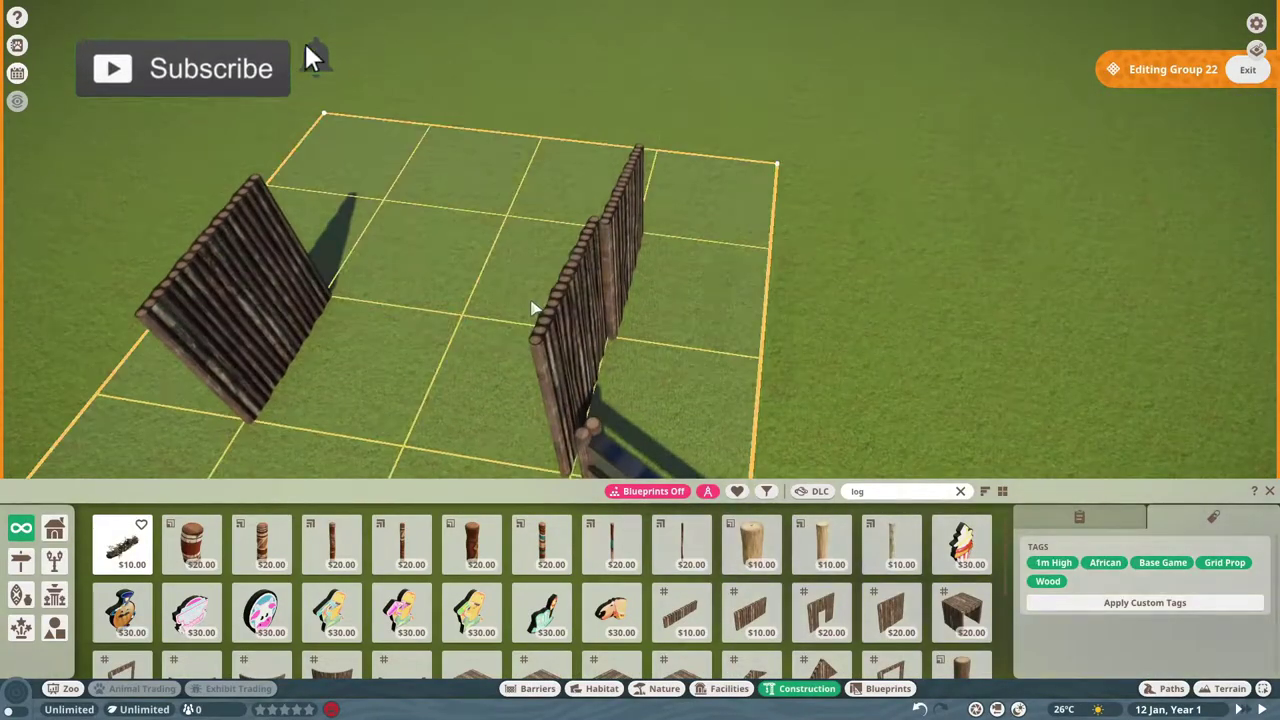
# Add a sloped log wall piece to join the walls into an angled enclosure behind the glass
pyautogui.click(460, 315)
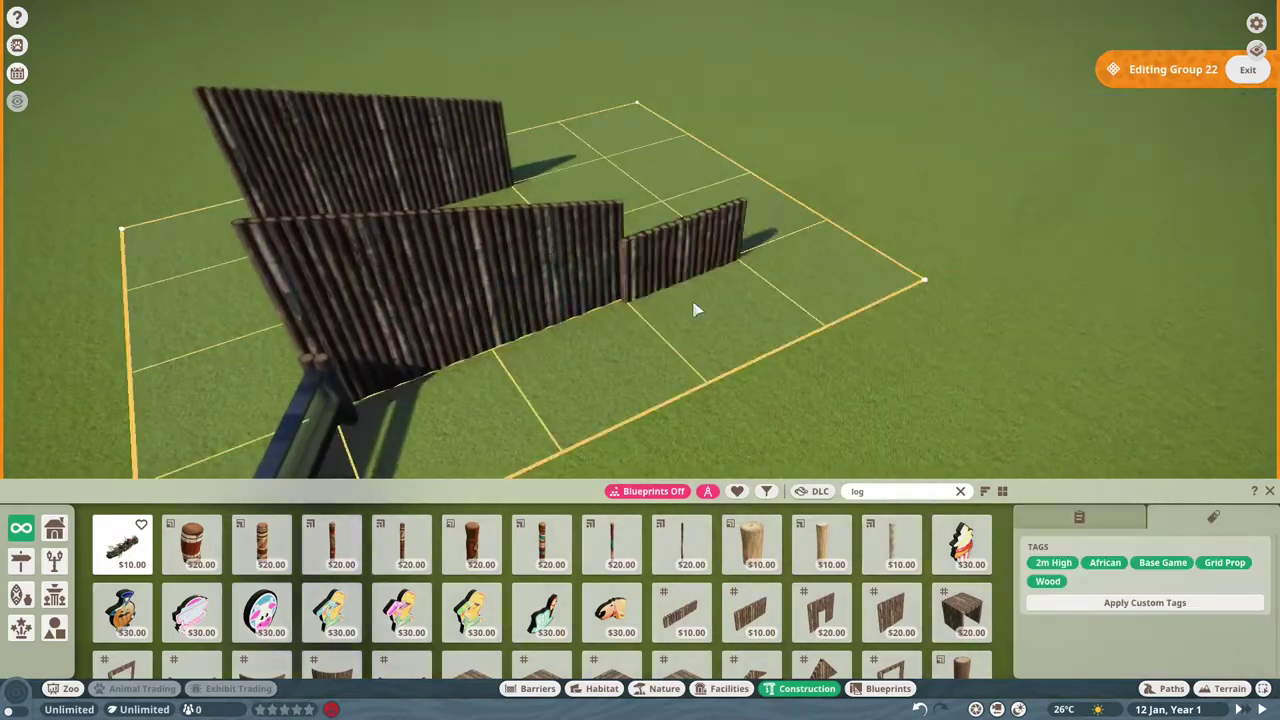
pyautogui.scroll(3, 815, 292)
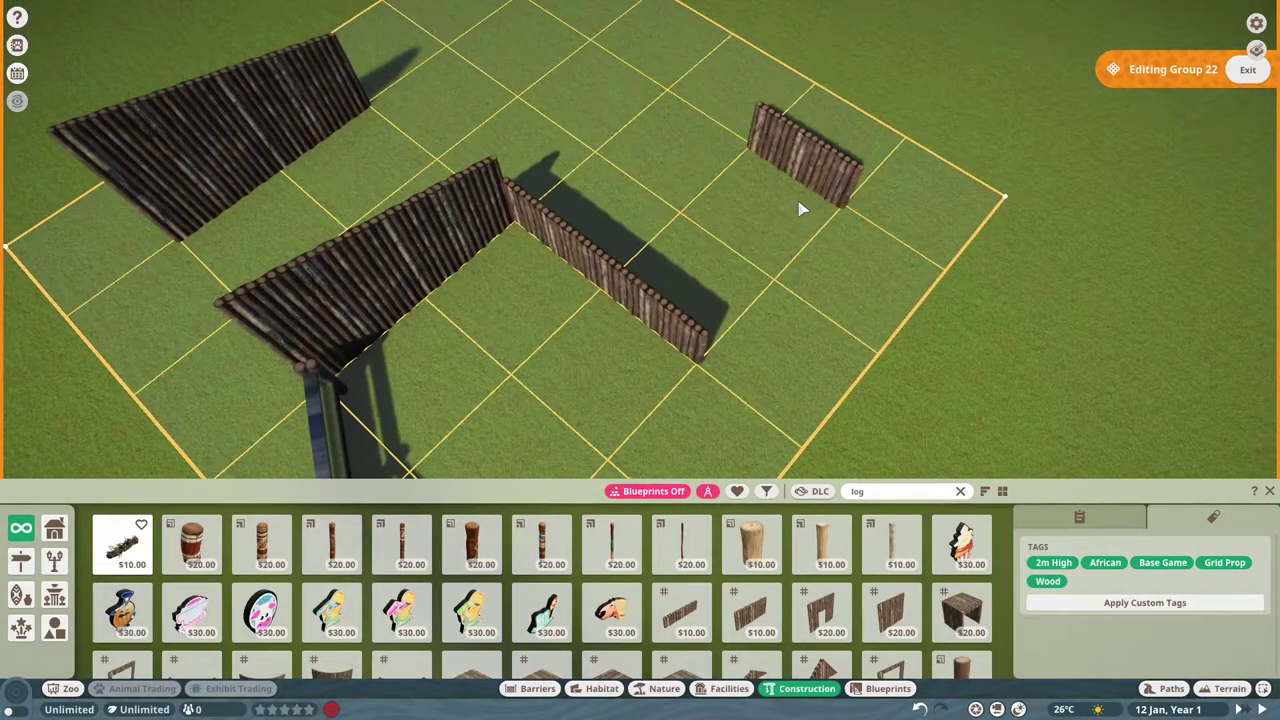
pyautogui.scroll(2, 800, 209)
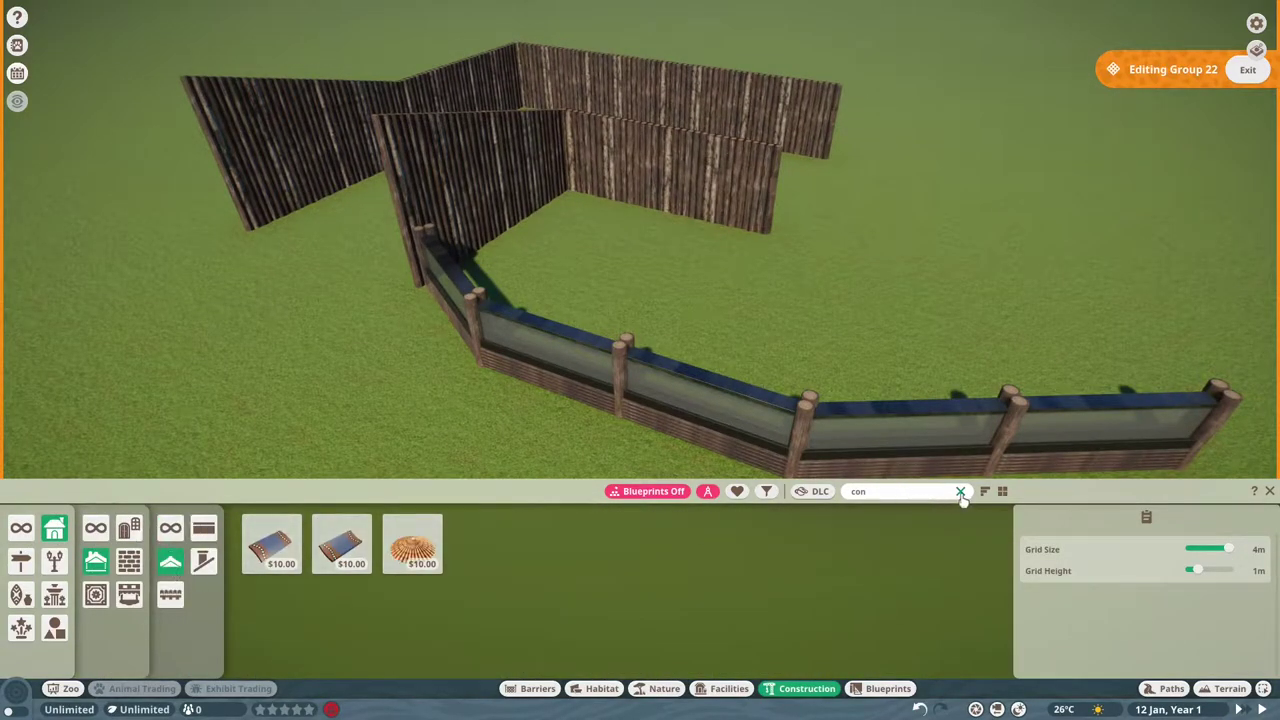
# Try several roof pieces and place a dark roof over the left log walls
pyautogui.click(960, 491)
pyautogui.click(478, 550)
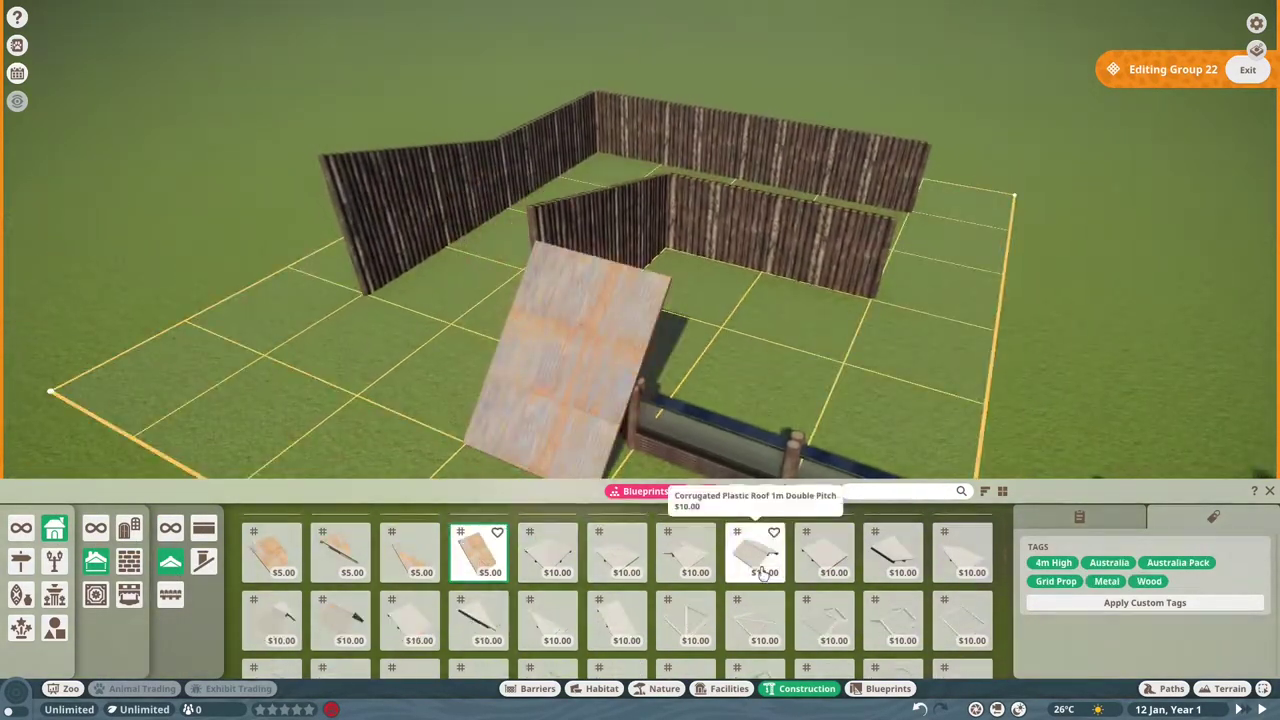
pyautogui.click(763, 560)
pyautogui.scroll(-3, 540, 580)
pyautogui.click(617, 600)
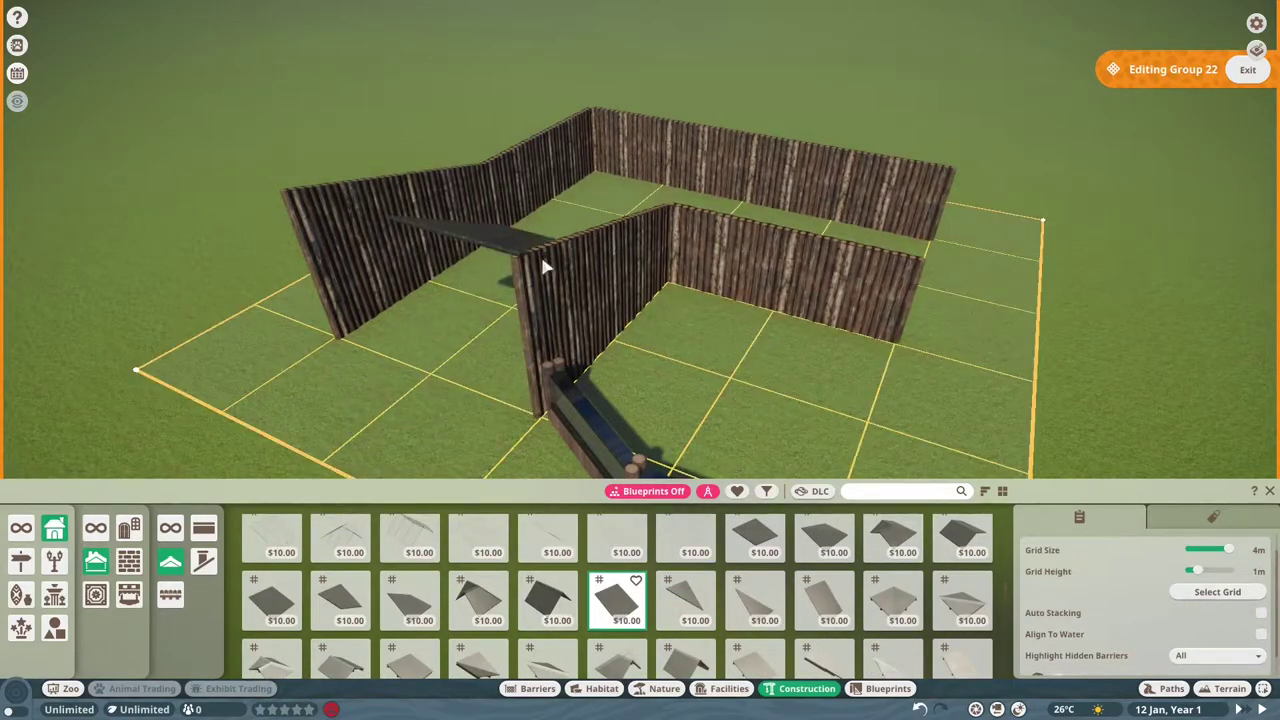
pyautogui.click(273, 600)
pyautogui.scroll(5, 548, 354)
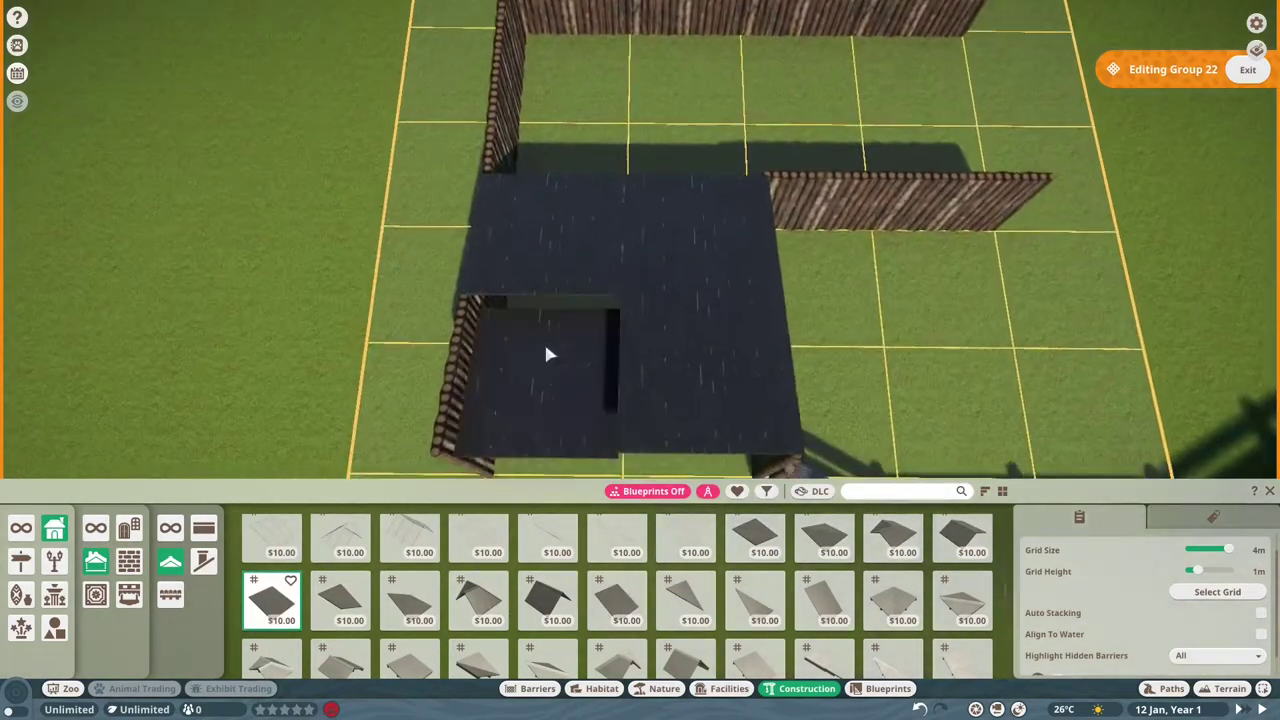
pyautogui.click(686, 364)
# Try the flat slate roof tile, then switch to the Metal Clad Roof 1m piece
pyautogui.scroll(-5, 686, 364)
pyautogui.scroll(-5, 470, 600)
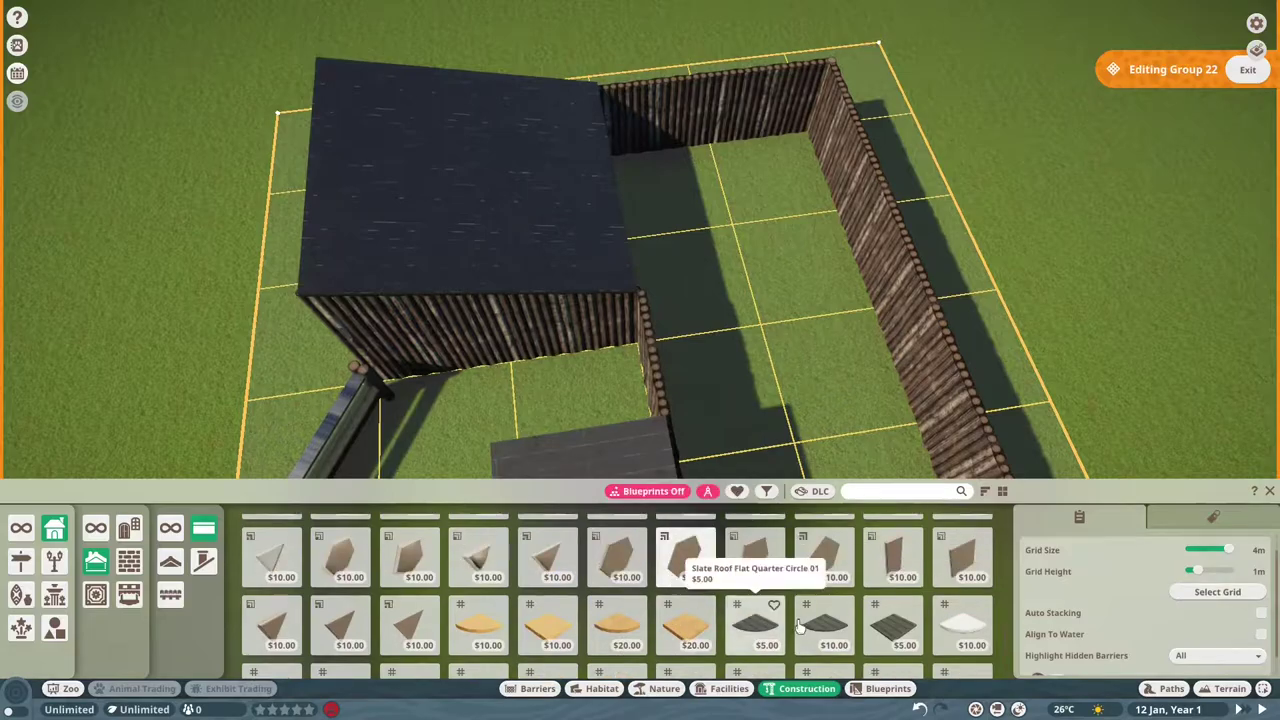
pyautogui.click(686, 550)
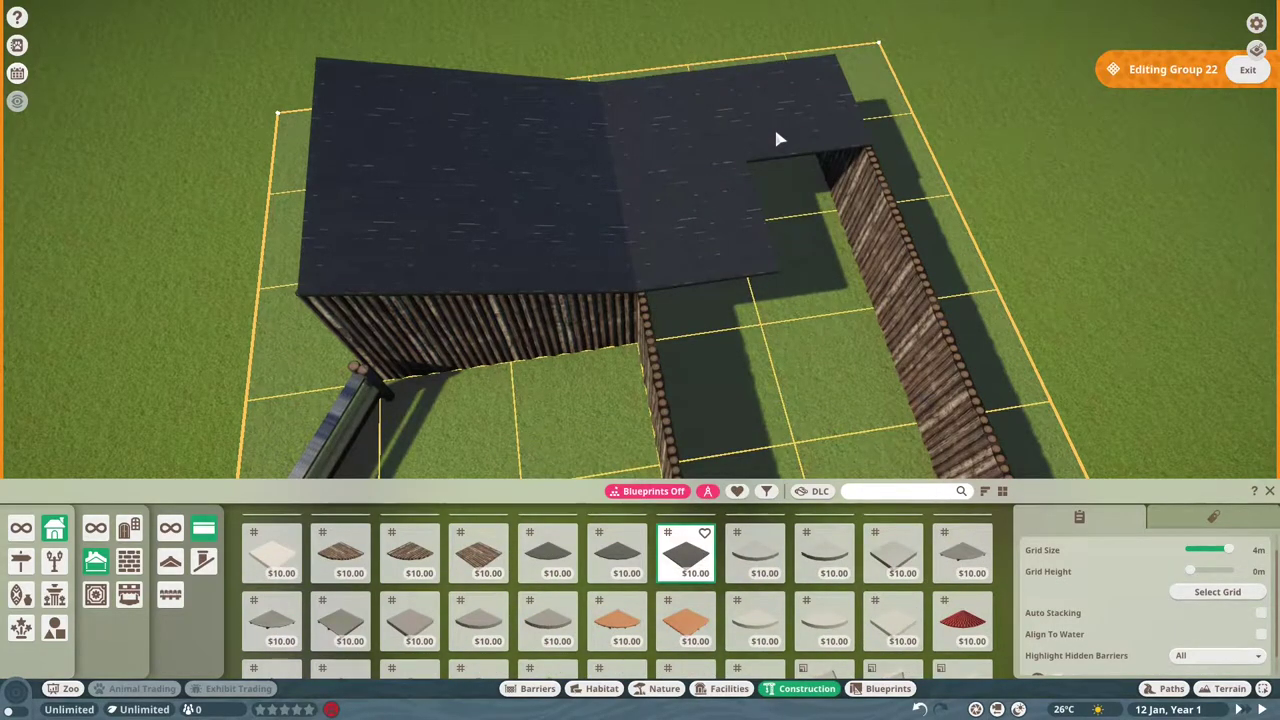
pyautogui.scroll(-5, 1066, 131)
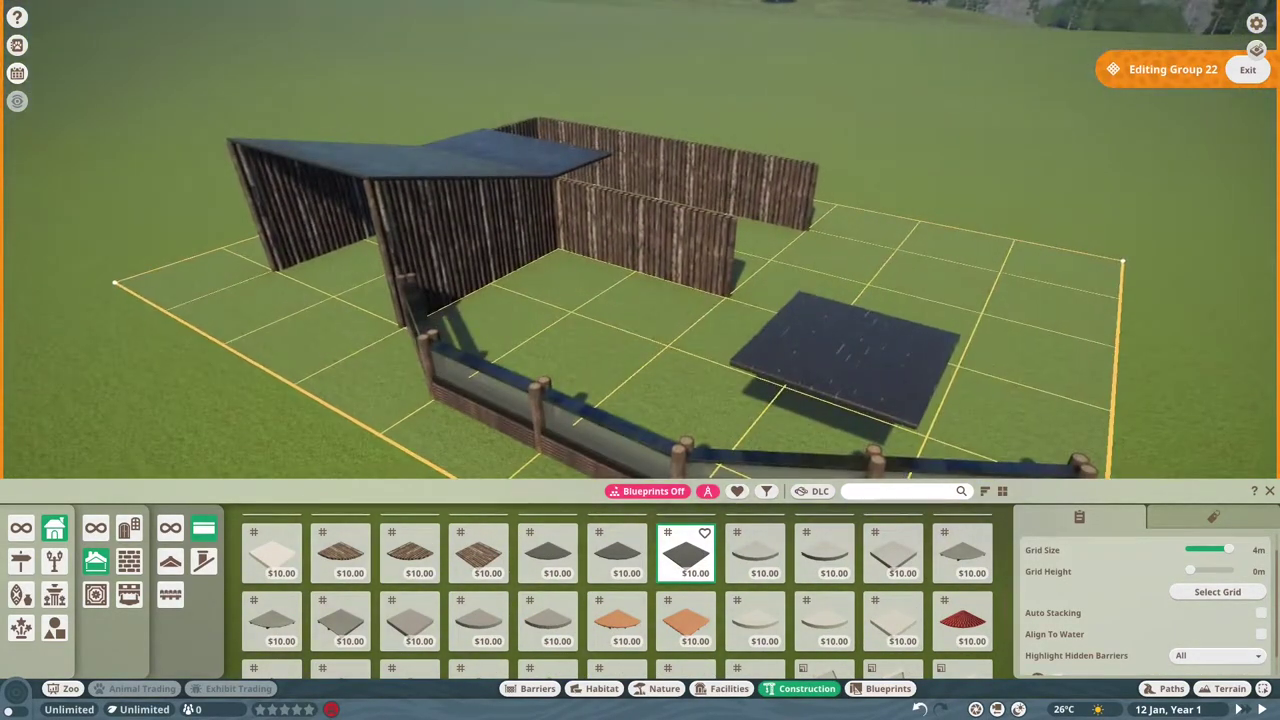
pyautogui.scroll(3, 893, 360)
pyautogui.rightClick(865, 343)
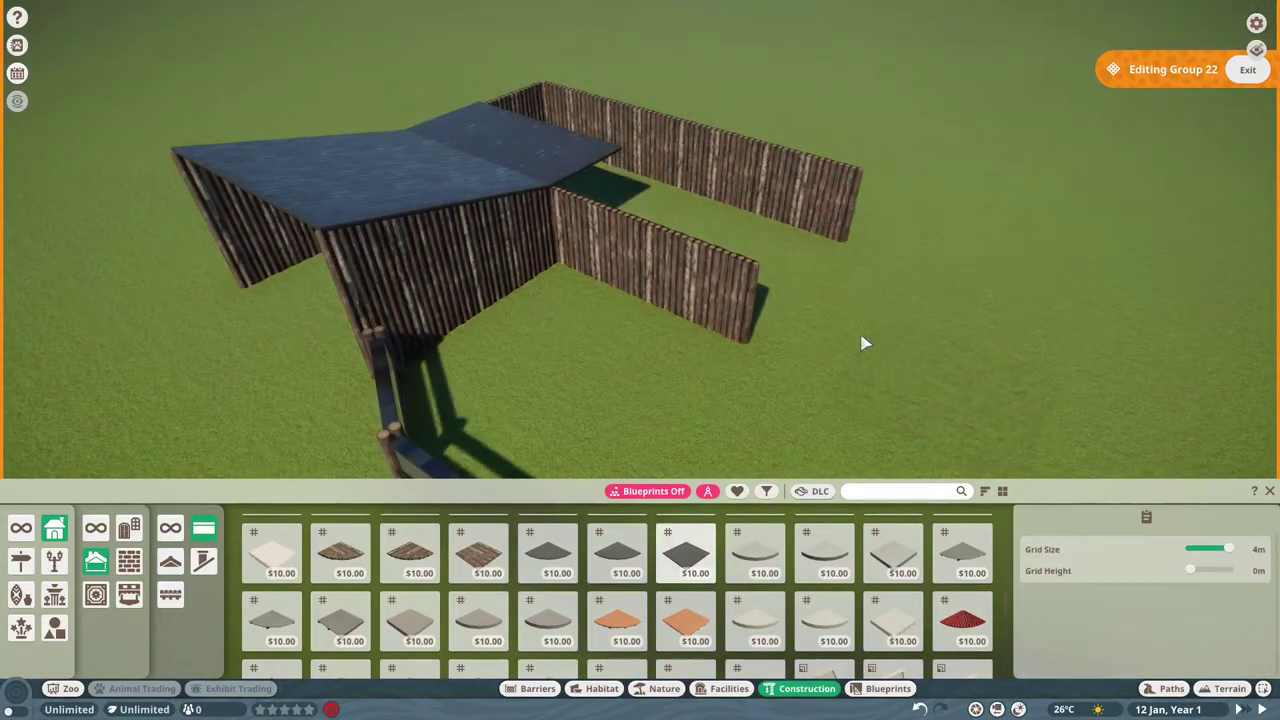
pyautogui.click(634, 271)
pyautogui.scroll(3, 640, 320)
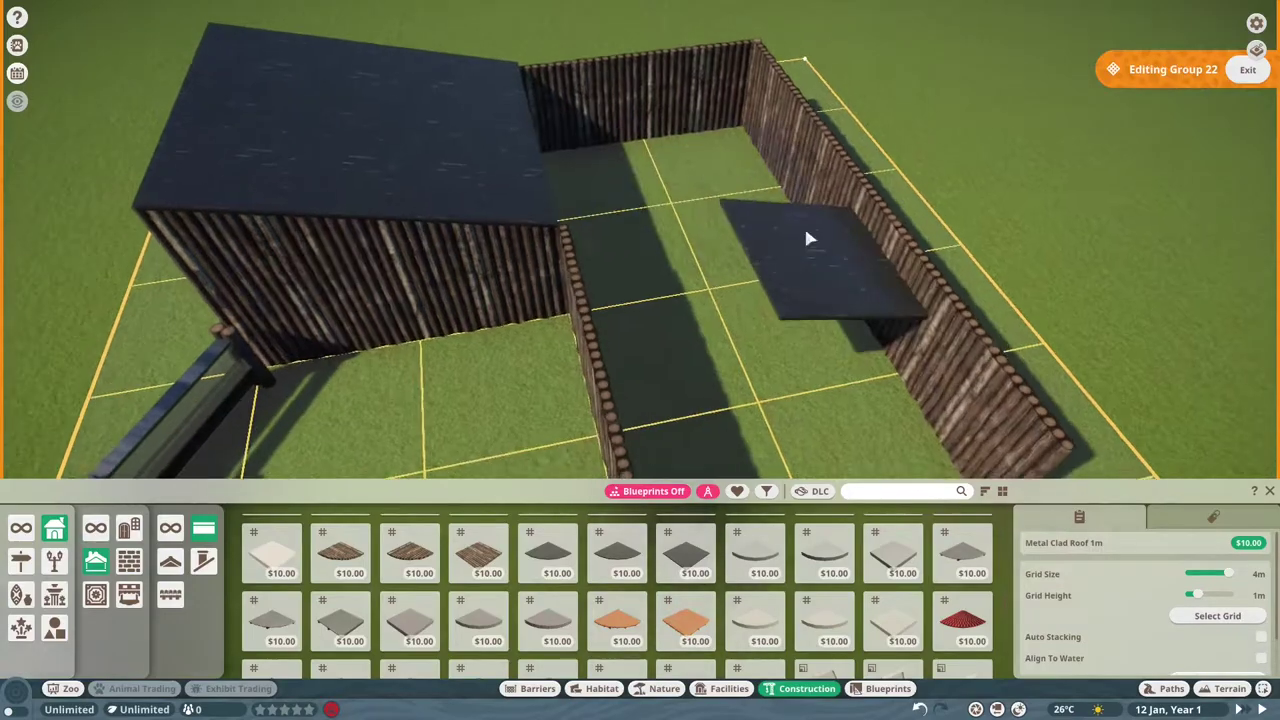
# Select the sloped log wall and pick up the Metal Clad Roof 1m piece to move it
pyautogui.press('e')
pyautogui.rightClick(886, 320)
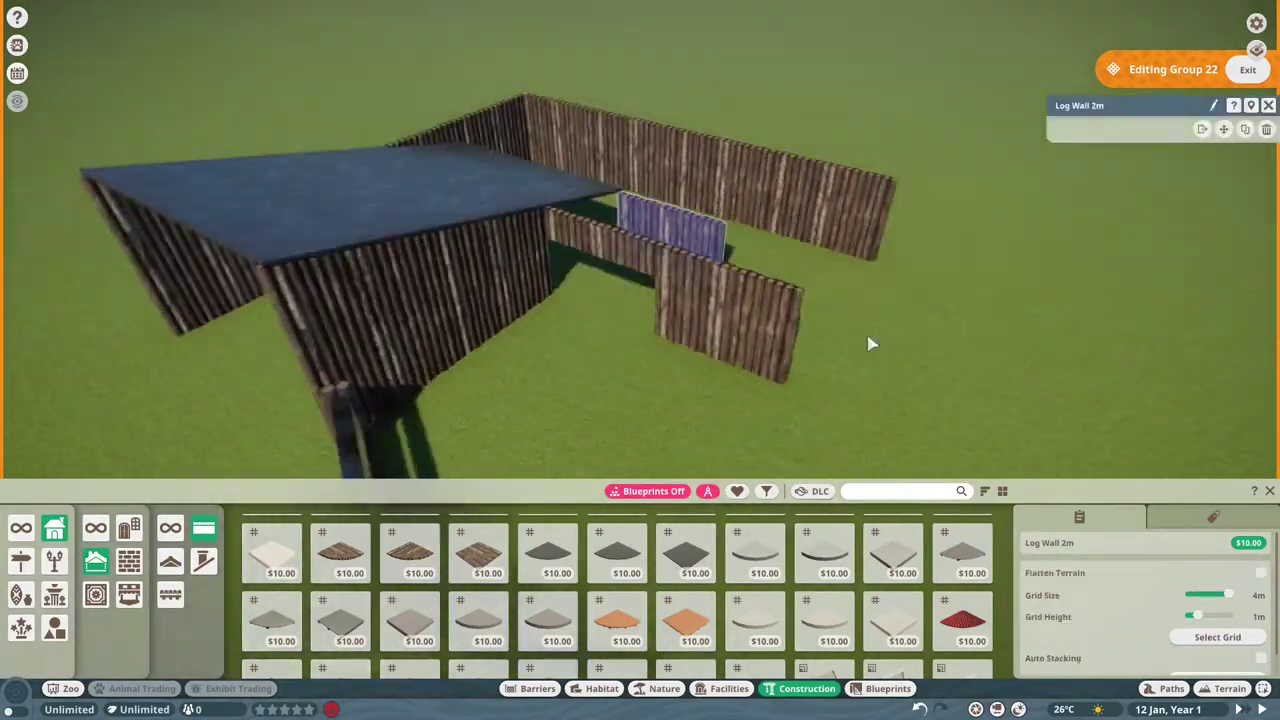
pyautogui.scroll(-5, 871, 343)
pyautogui.press('e')
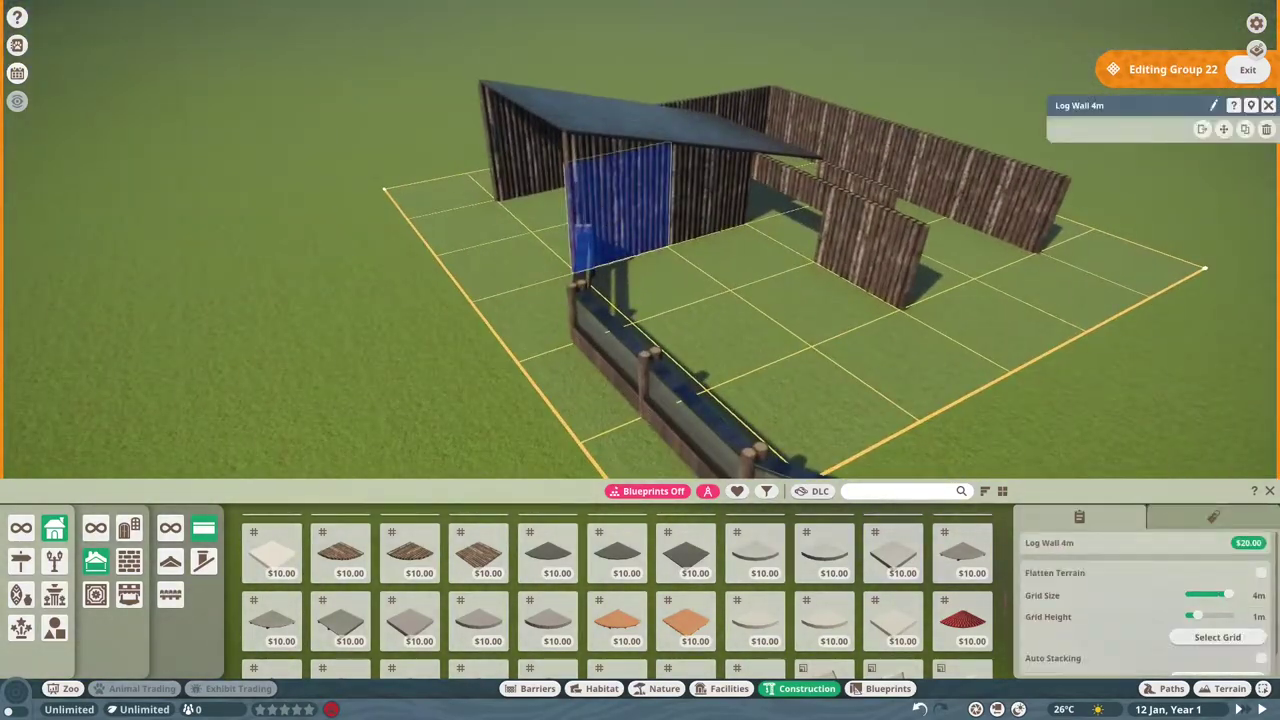
pyautogui.scroll(3, 820, 243)
pyautogui.press('e')
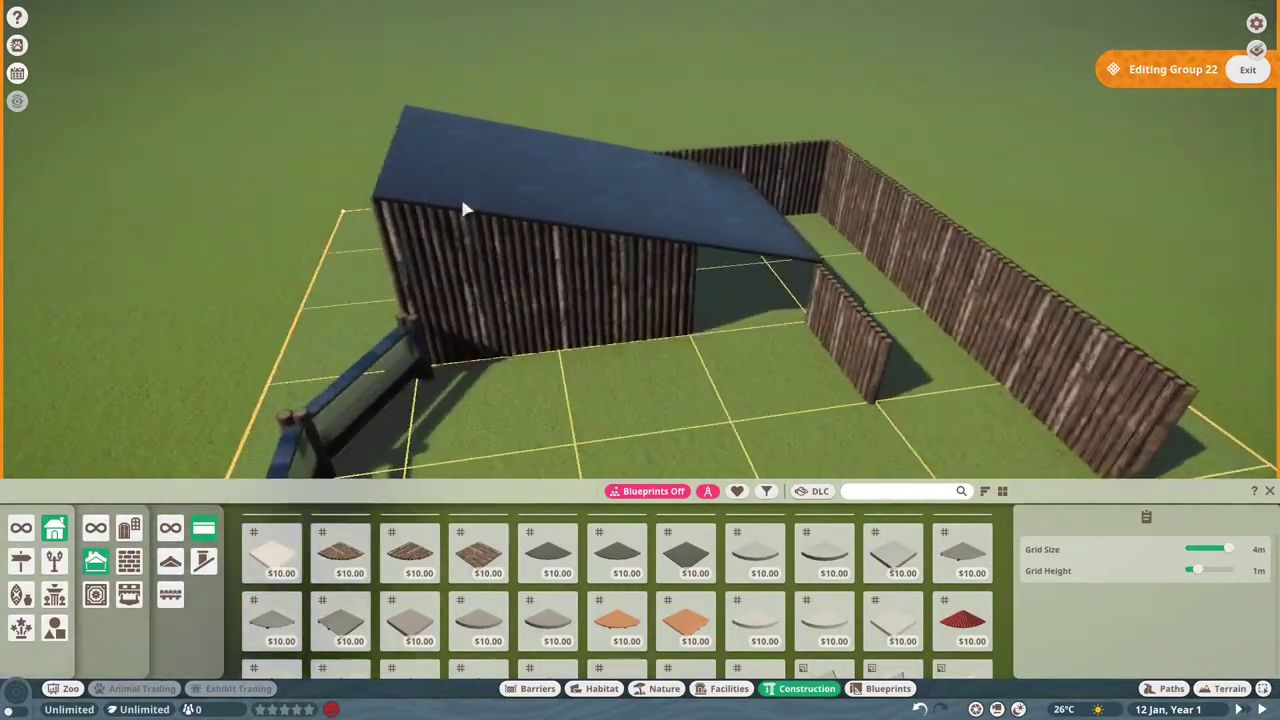
pyautogui.click(466, 206)
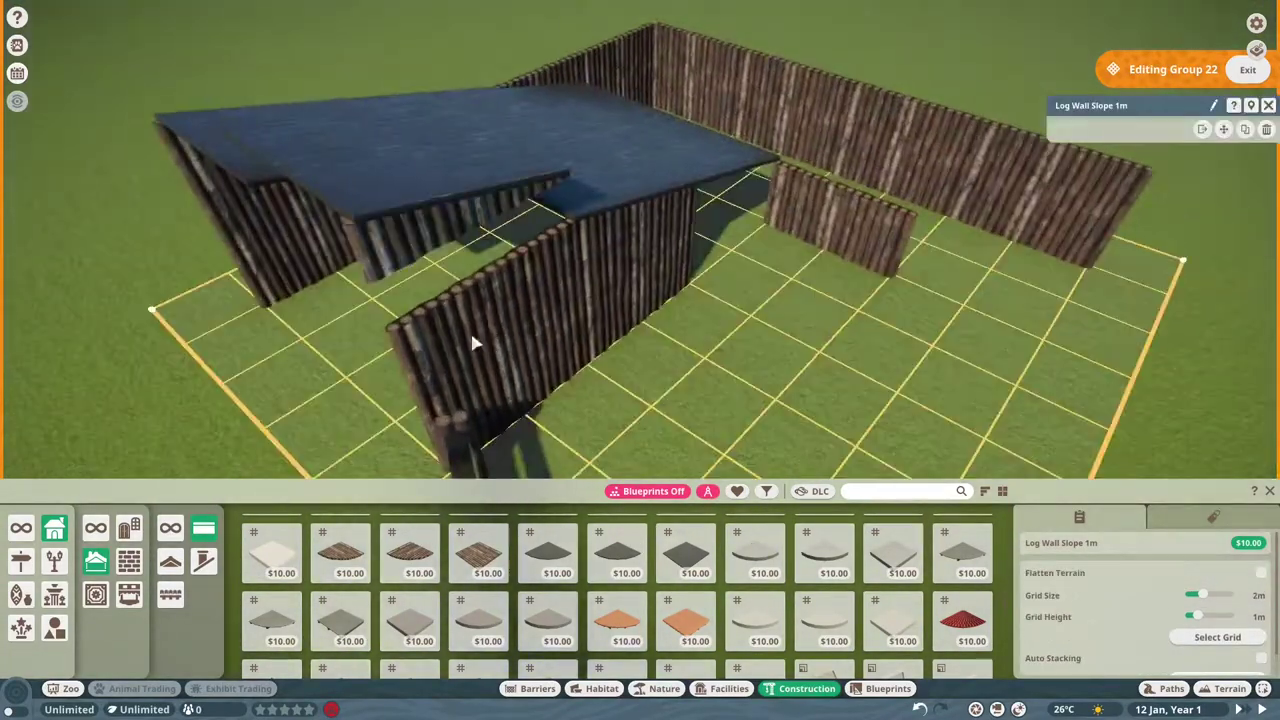
pyautogui.click(449, 123)
pyautogui.press('e')
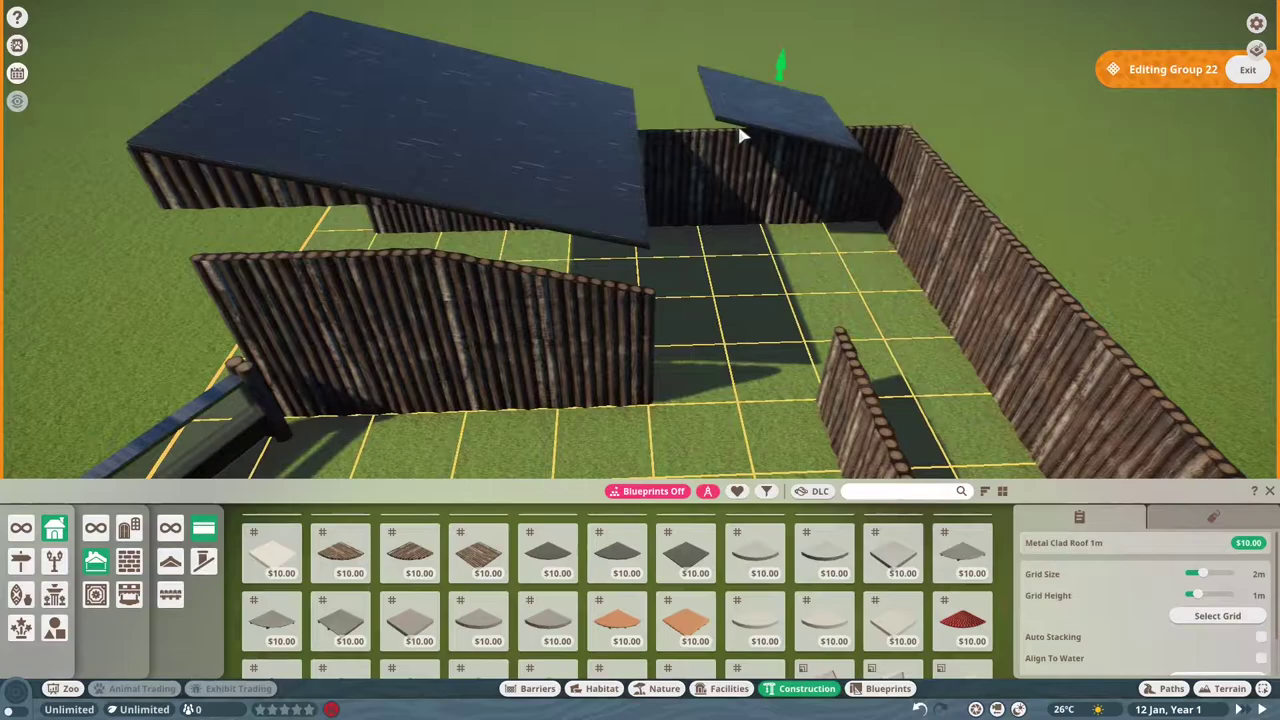
pyautogui.scroll(2, 743, 131)
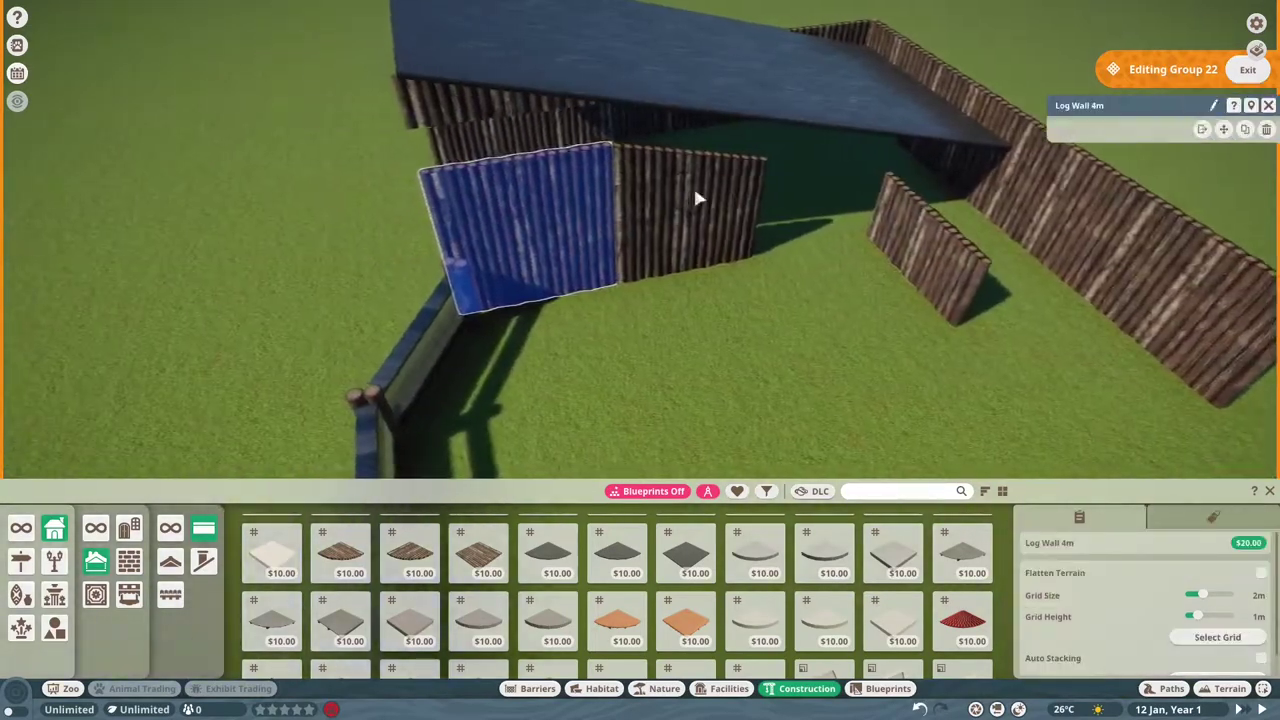
# Reposition the sloped log wall under the roof and line the 2m log wall up with the back wall
pyautogui.click(526, 215)
pyautogui.click(1220, 129)
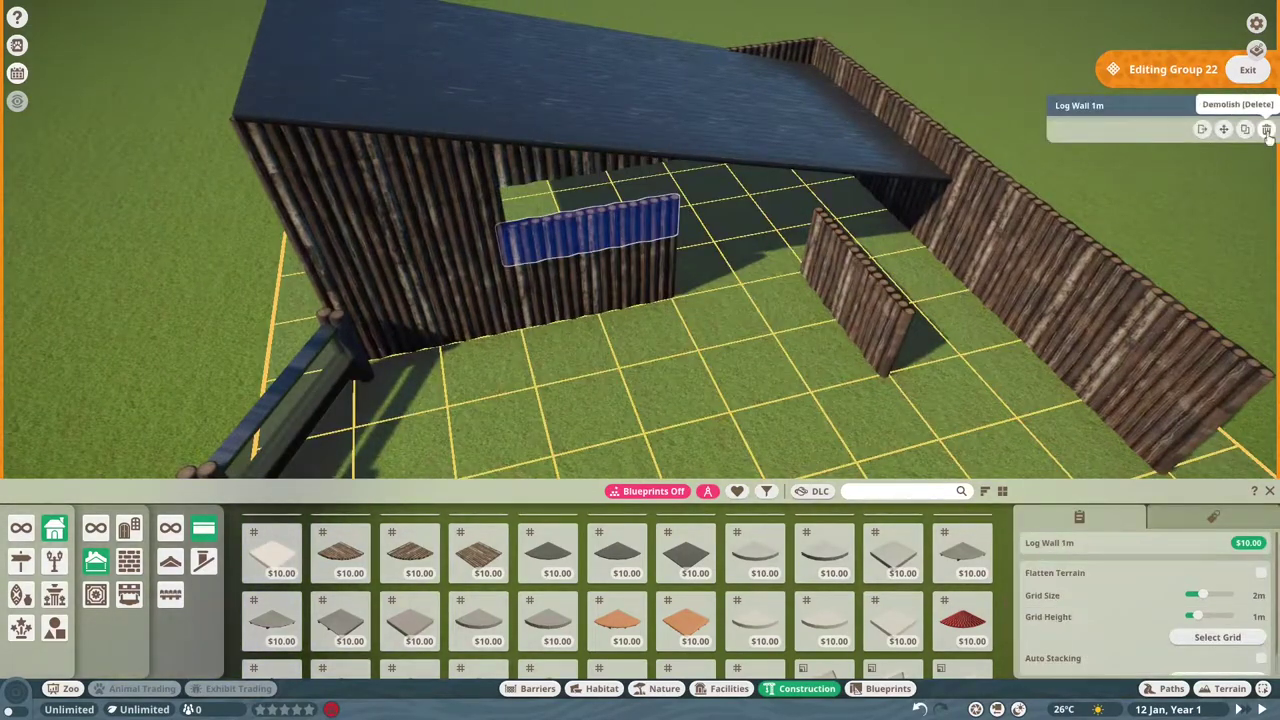
pyautogui.click(863, 309)
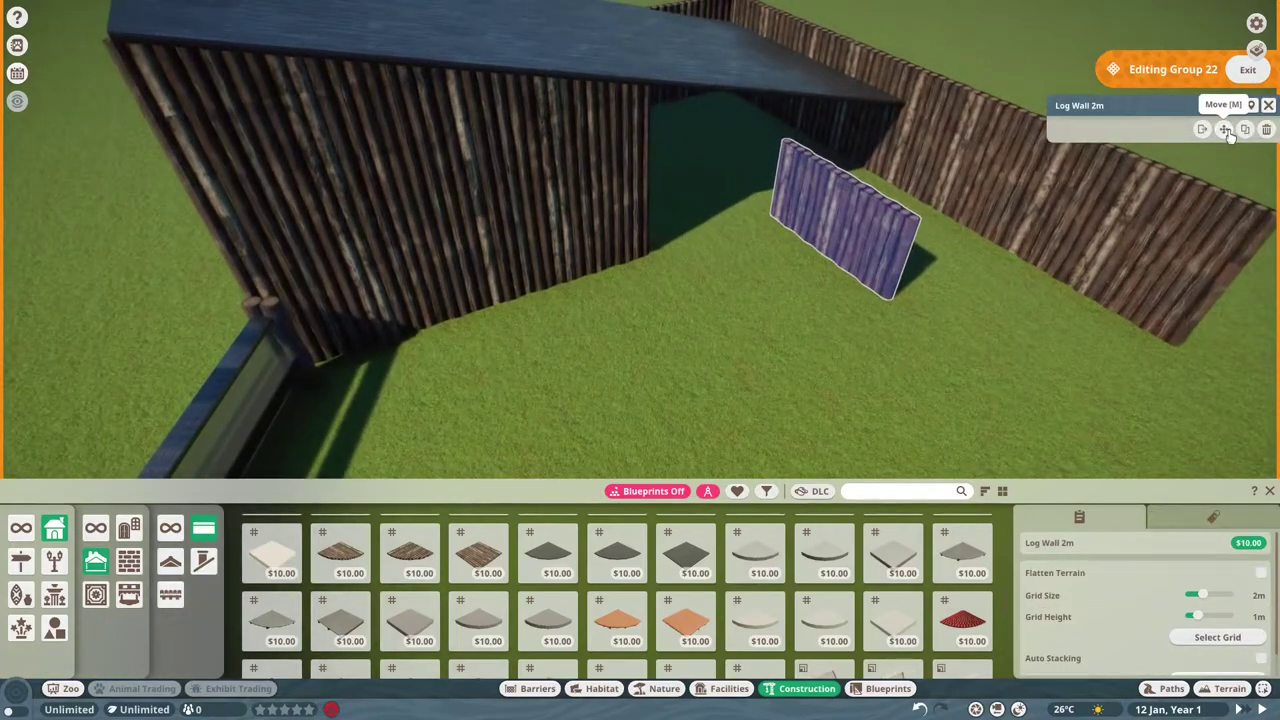
pyautogui.click(1229, 137)
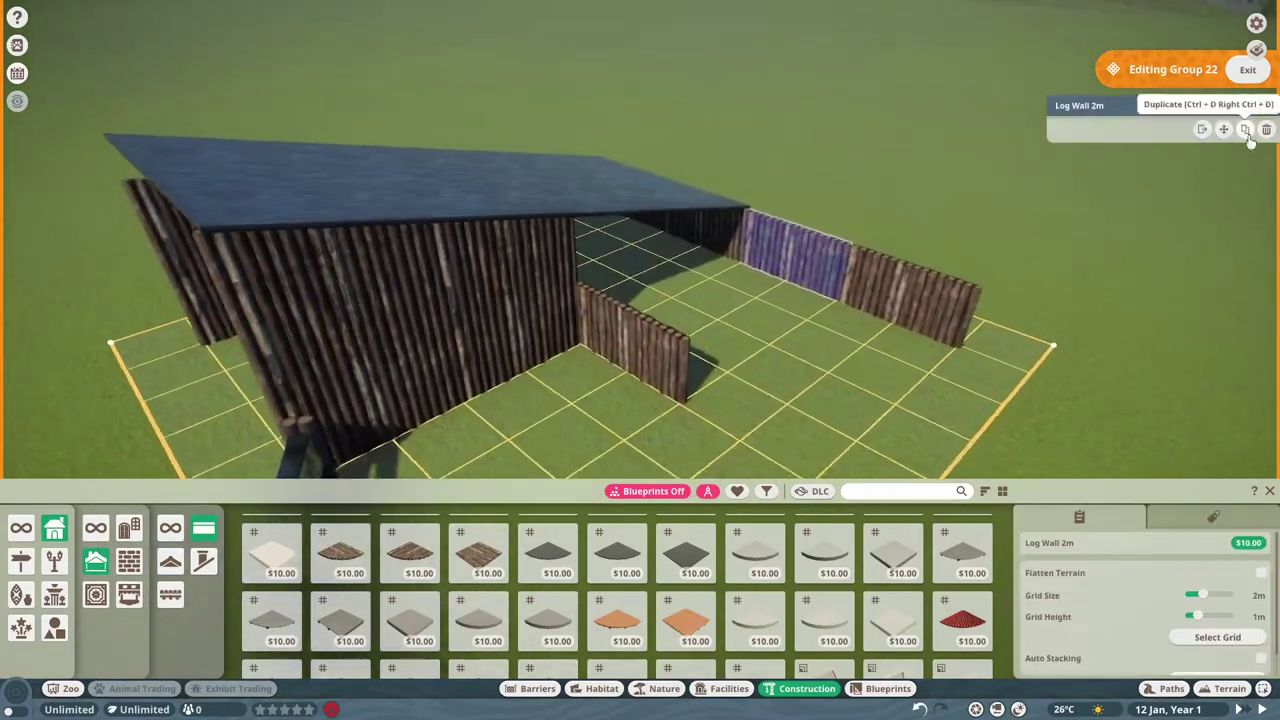
# Duplicate the 2m log wall and metal roof to form a lower roof step
pyautogui.click(1246, 132)
pyautogui.click(1244, 130)
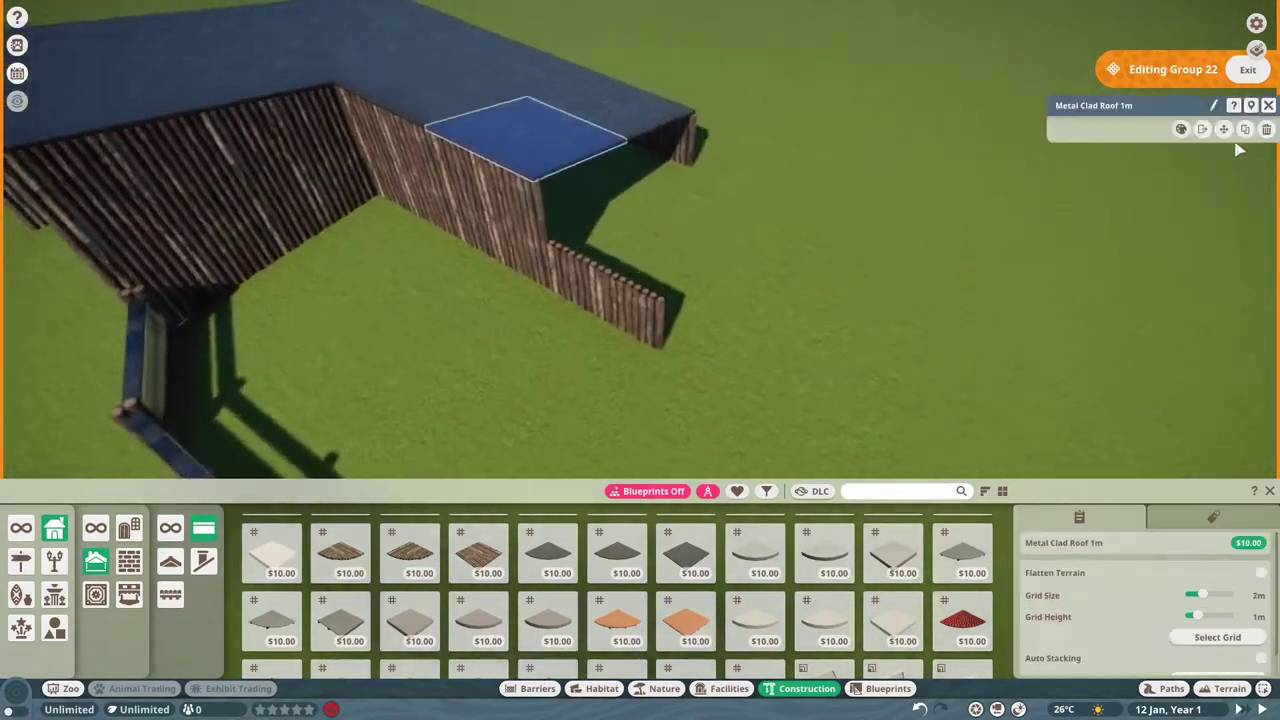
pyautogui.click(1246, 132)
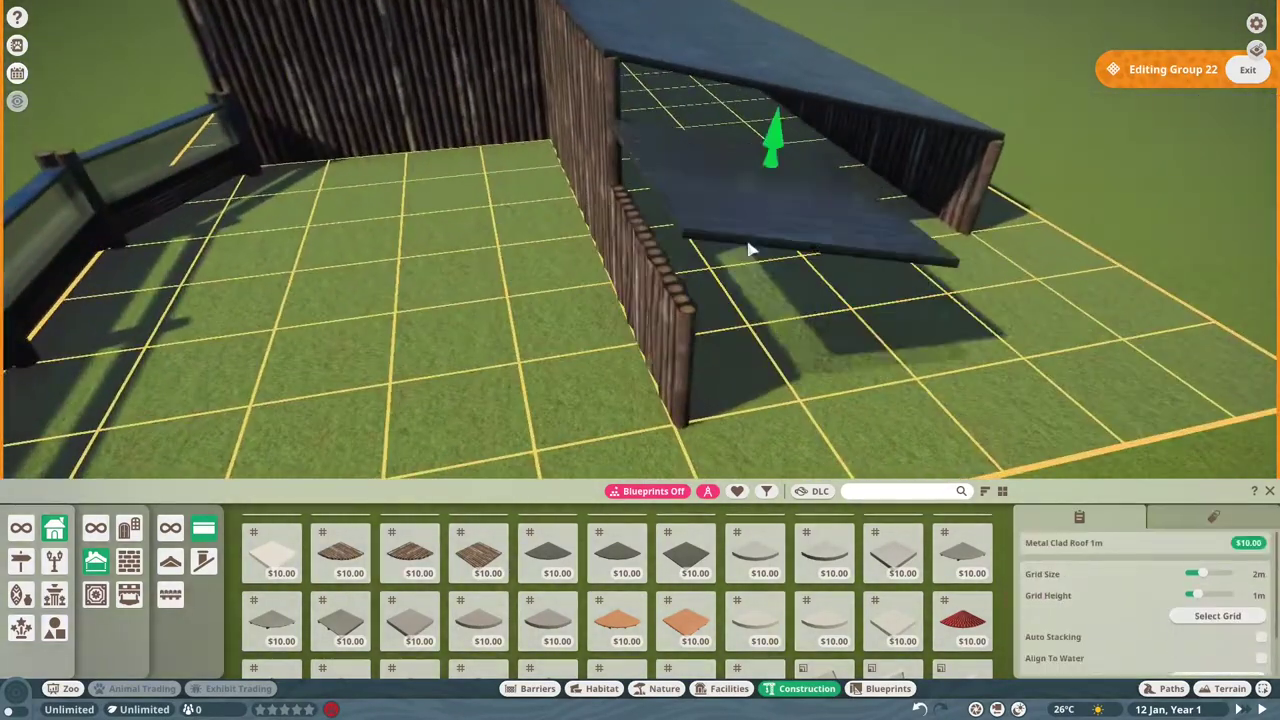
pyautogui.click(750, 250)
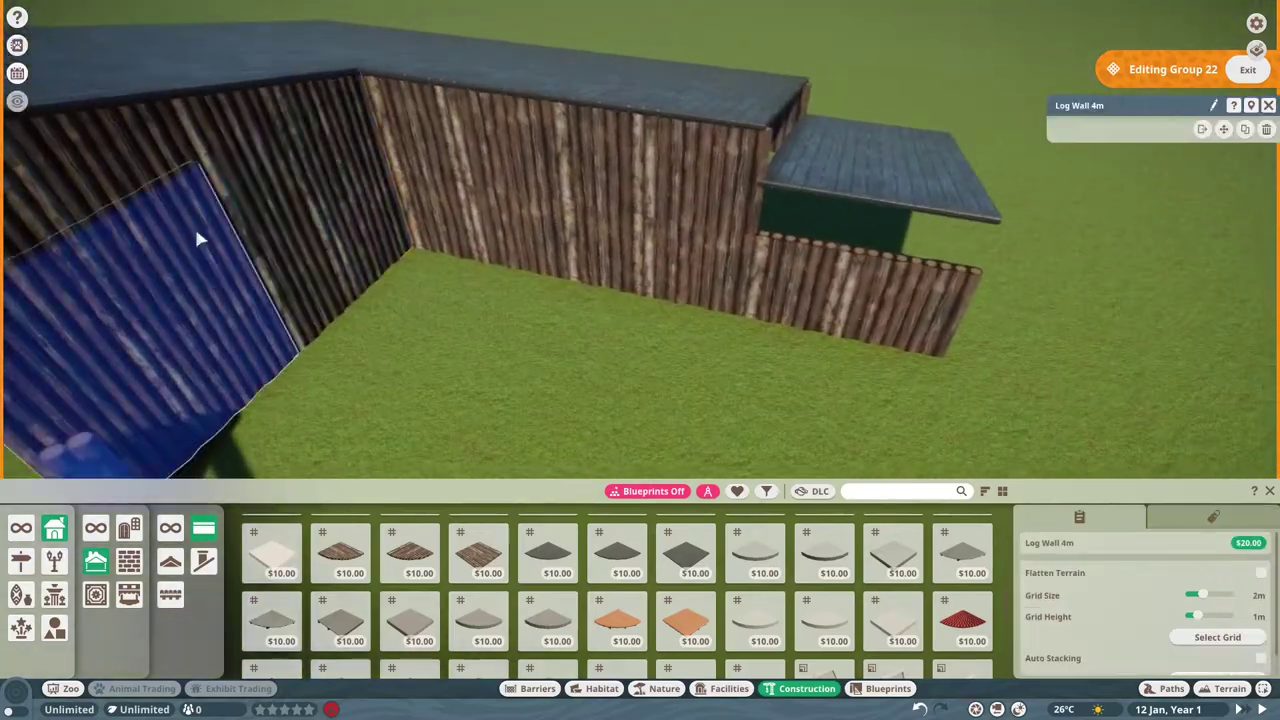
pyautogui.press('q')
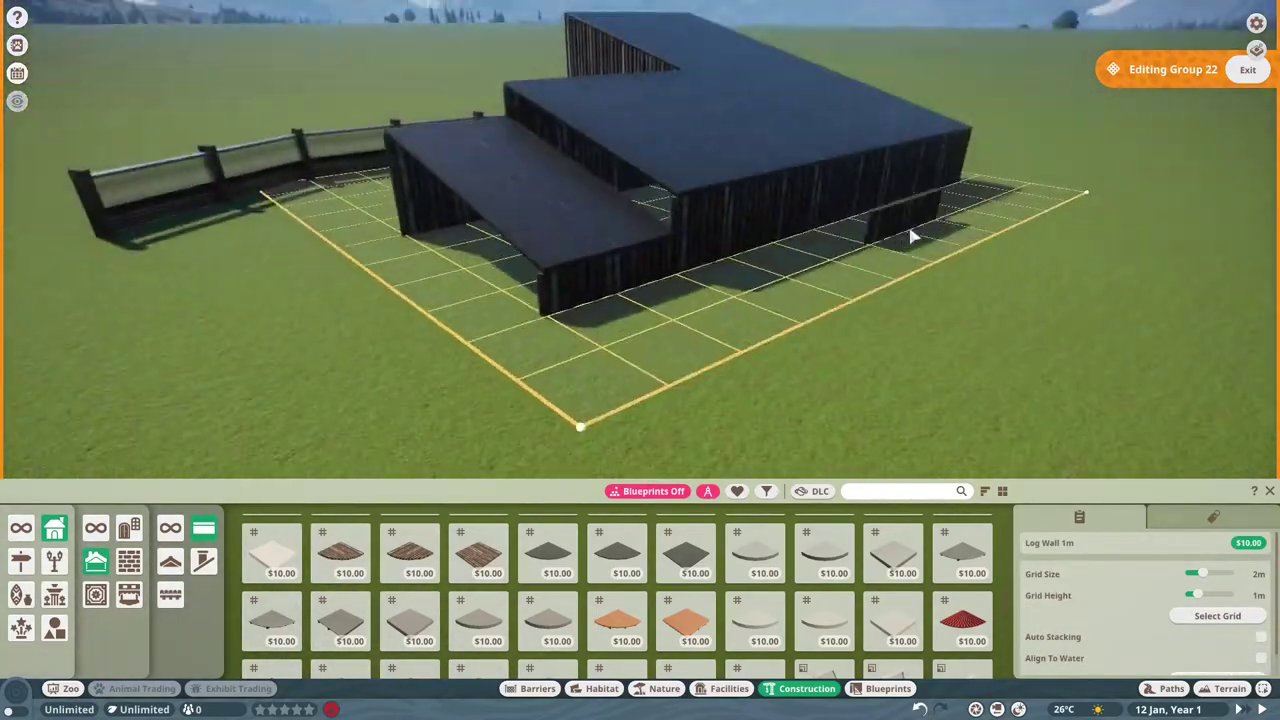
# Search the construction catalog for 'log' pieces
pyautogui.scroll(3, 141, 540)
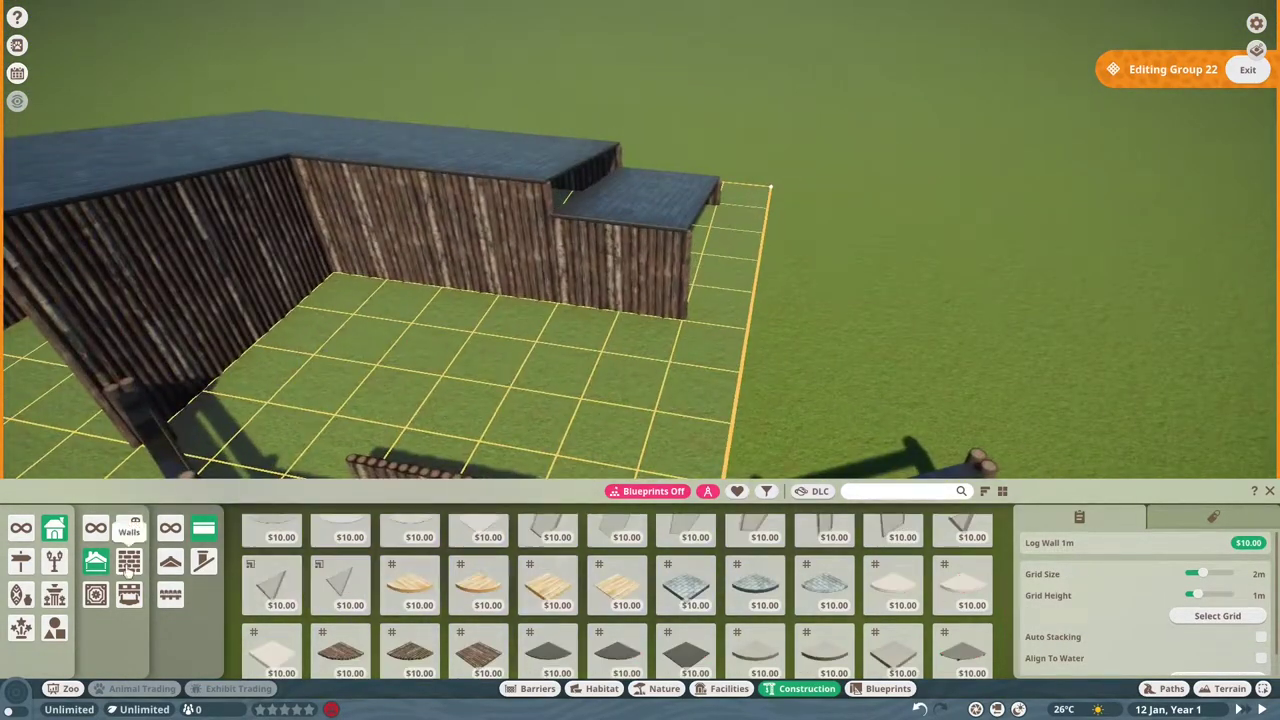
pyautogui.click(900, 491)
pyautogui.write('wood')
pyautogui.press('BackSpace')
pyautogui.press('BackSpace')
pyautogui.press('BackSpace')
pyautogui.press('BackSpace')
pyautogui.write('log')
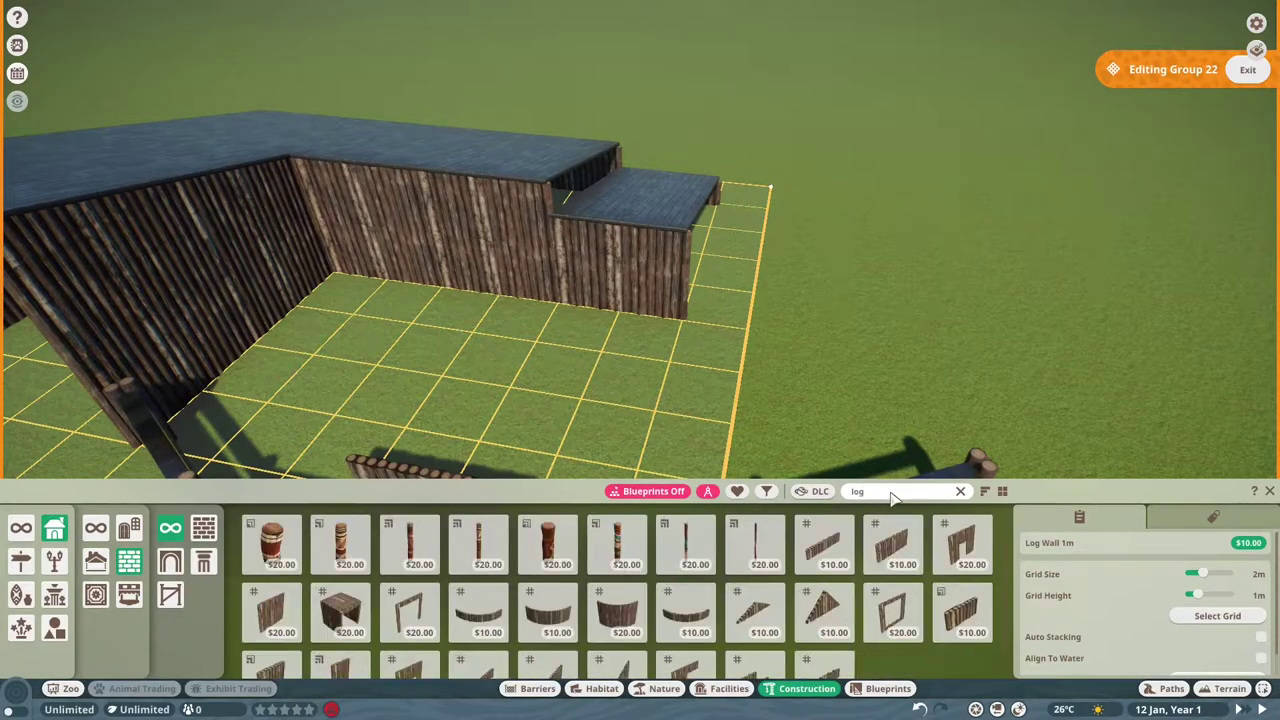
pyautogui.write('q')
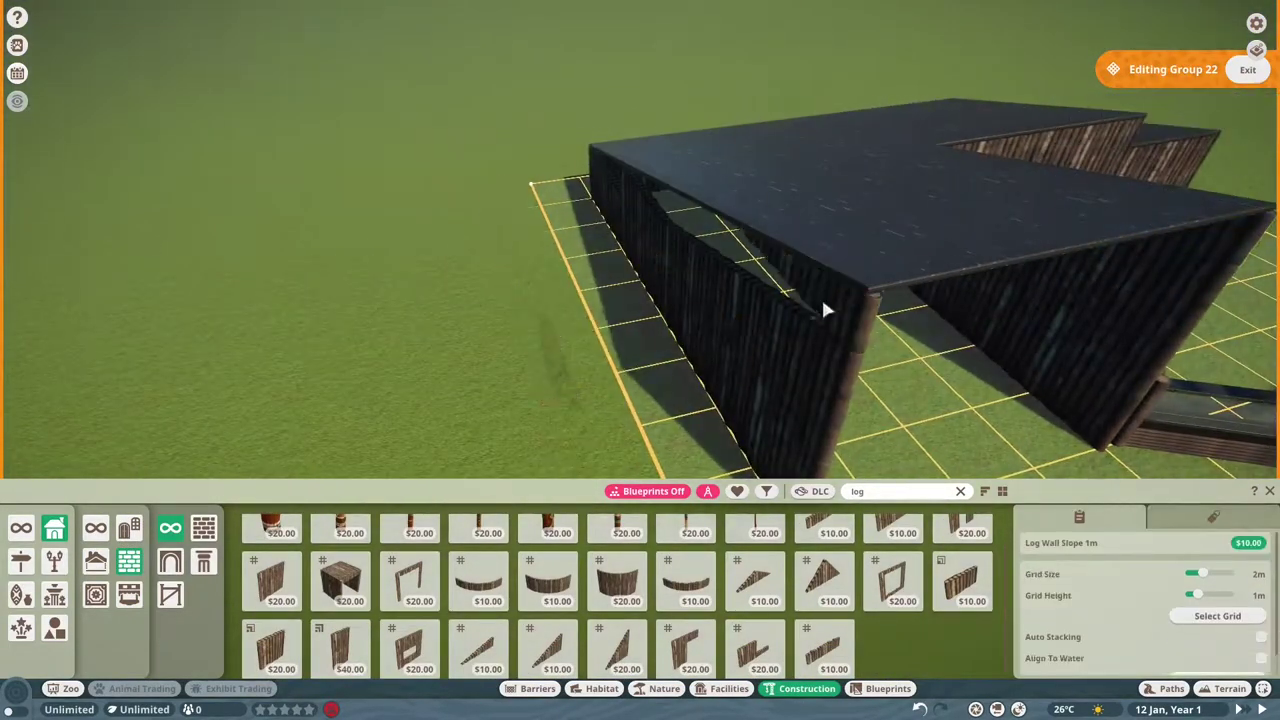
# Delete the 4m log wall to leave an opening beside the building
pyautogui.rightClick(715, 290)
pyautogui.click(688, 243)
pyautogui.press('Delete')
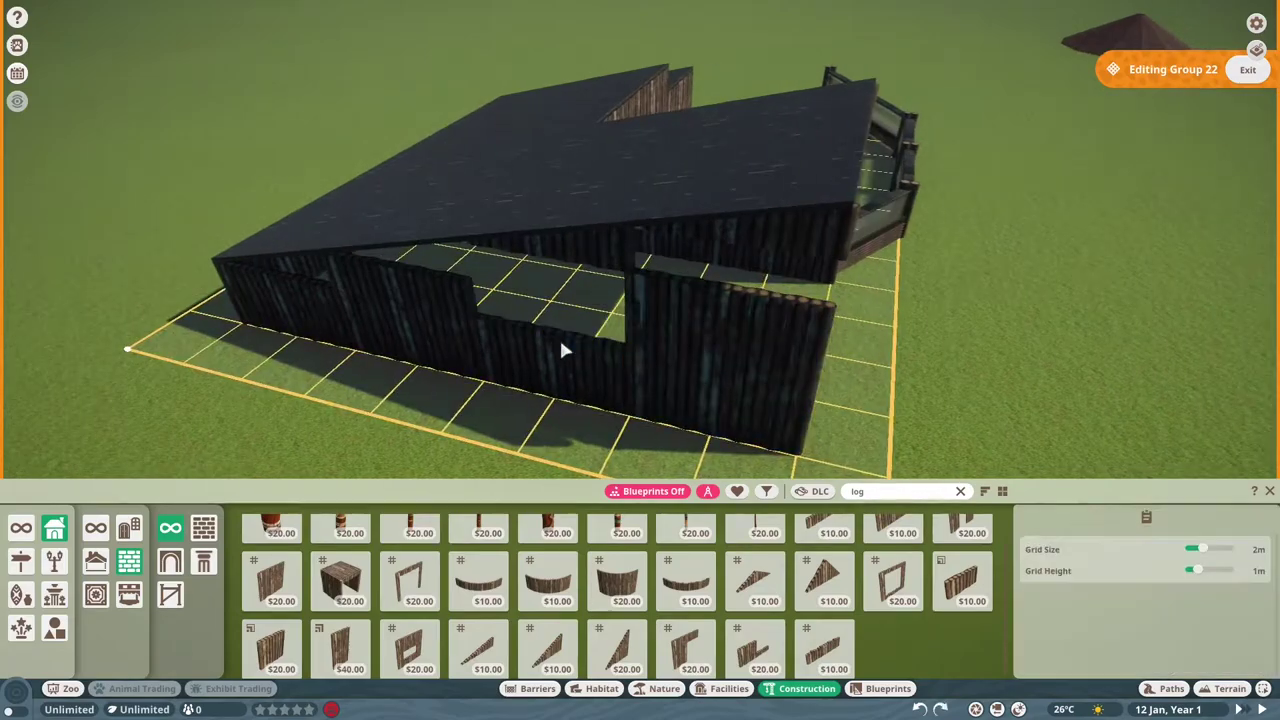
pyautogui.press('q')
pyautogui.press('q')
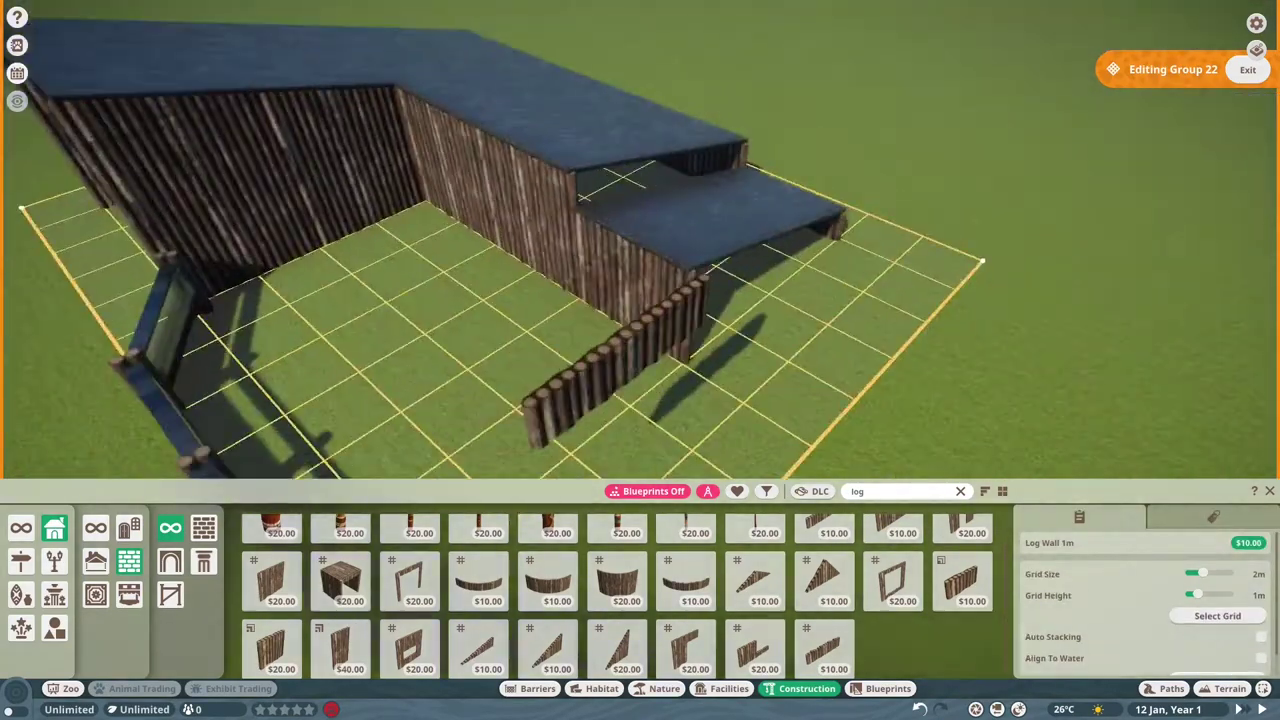
pyautogui.scroll(5, 604, 224)
pyautogui.scroll(-4, 922, 260)
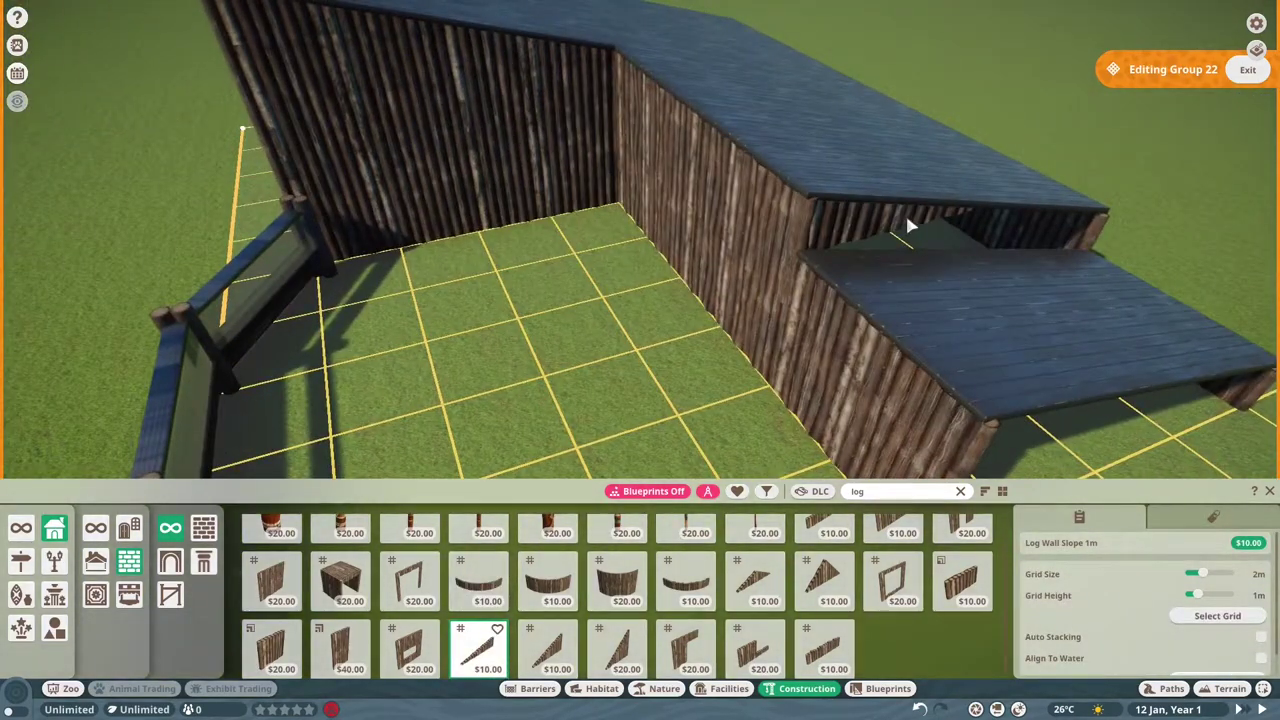
pyautogui.press('q')
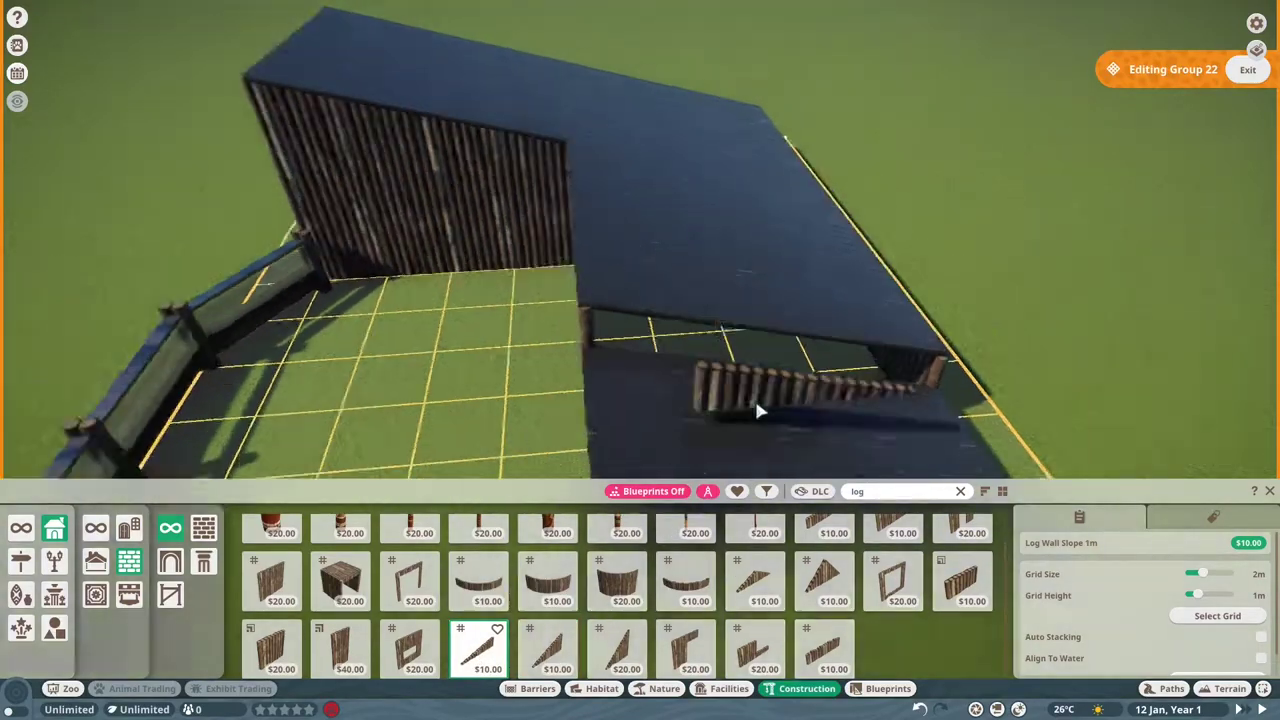
pyautogui.scroll(-4, 754, 397)
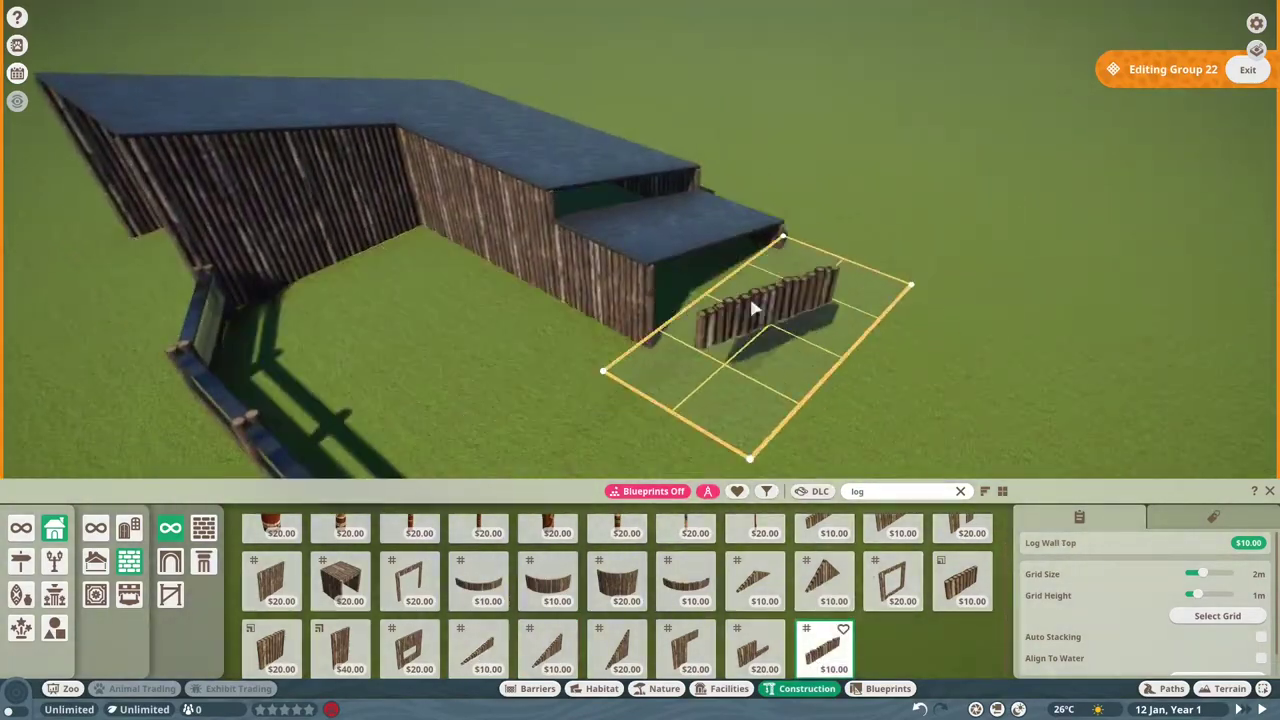
pyautogui.press('q')
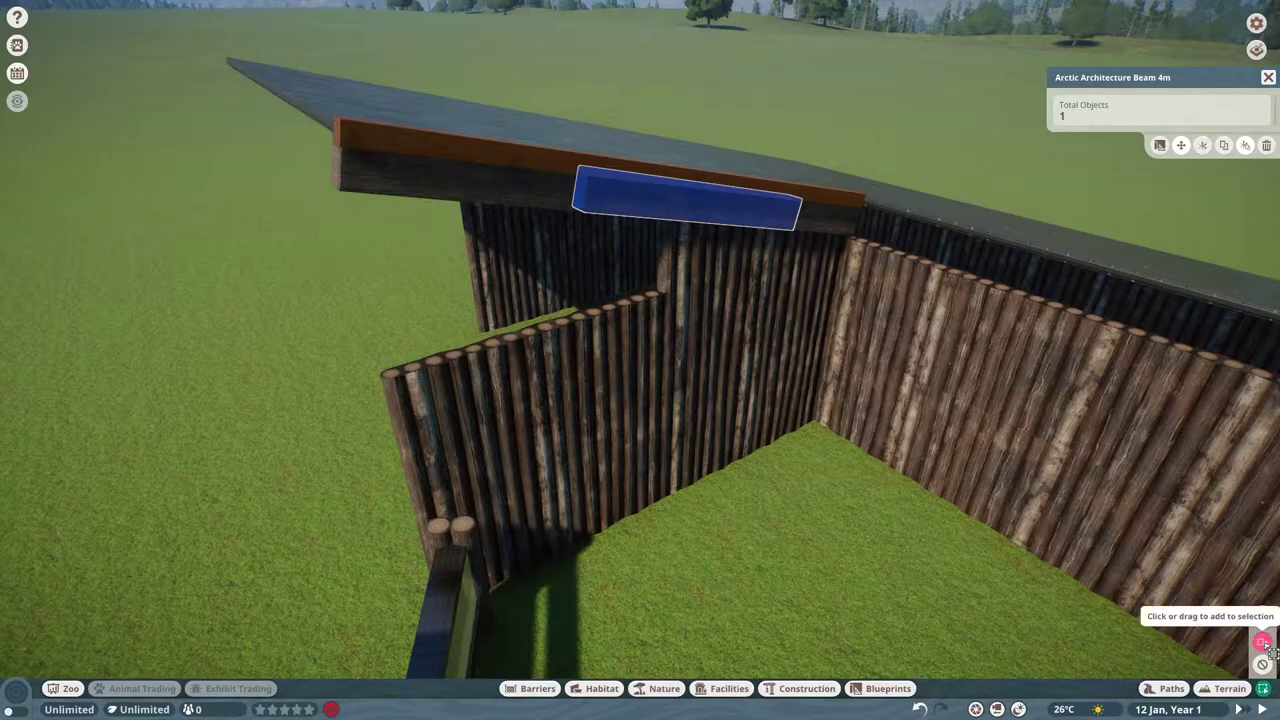
# Merge the two dark beams into a group and slide the roof group left onto the walls
pyautogui.keyDown('ctrl'); pyautogui.click(395, 188); pyautogui.keyUp('ctrl')
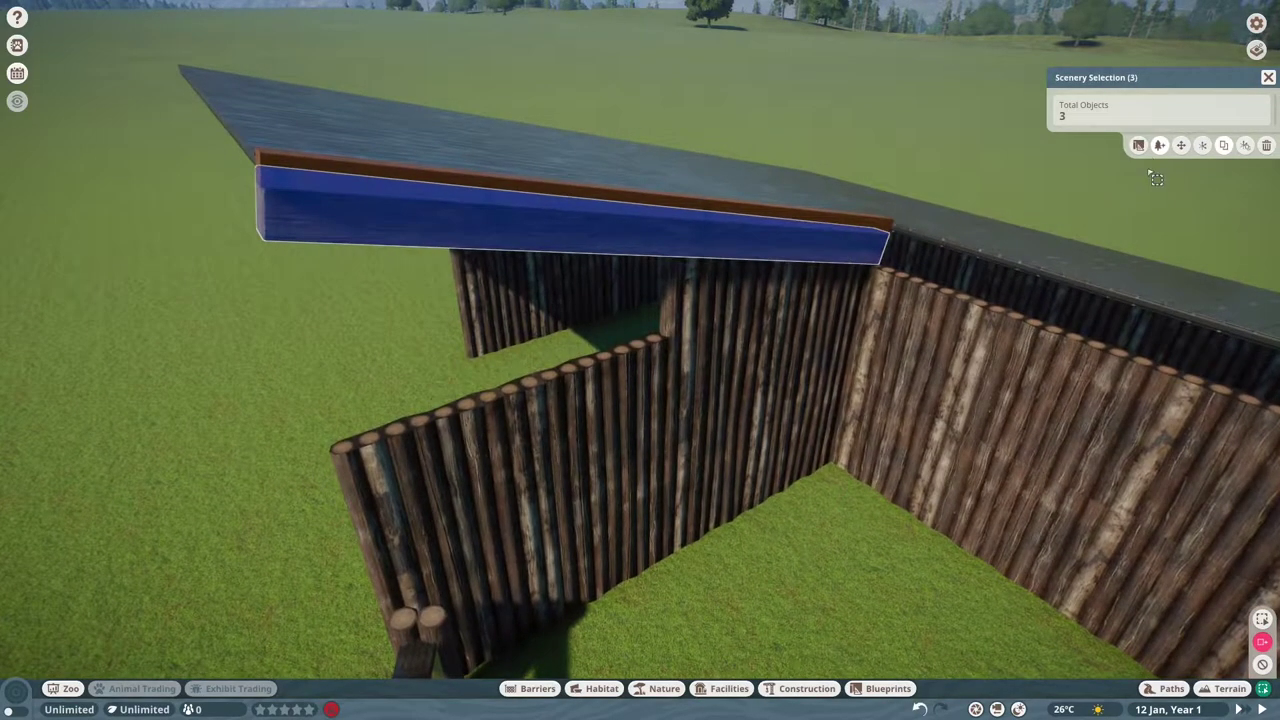
pyautogui.click(1160, 146)
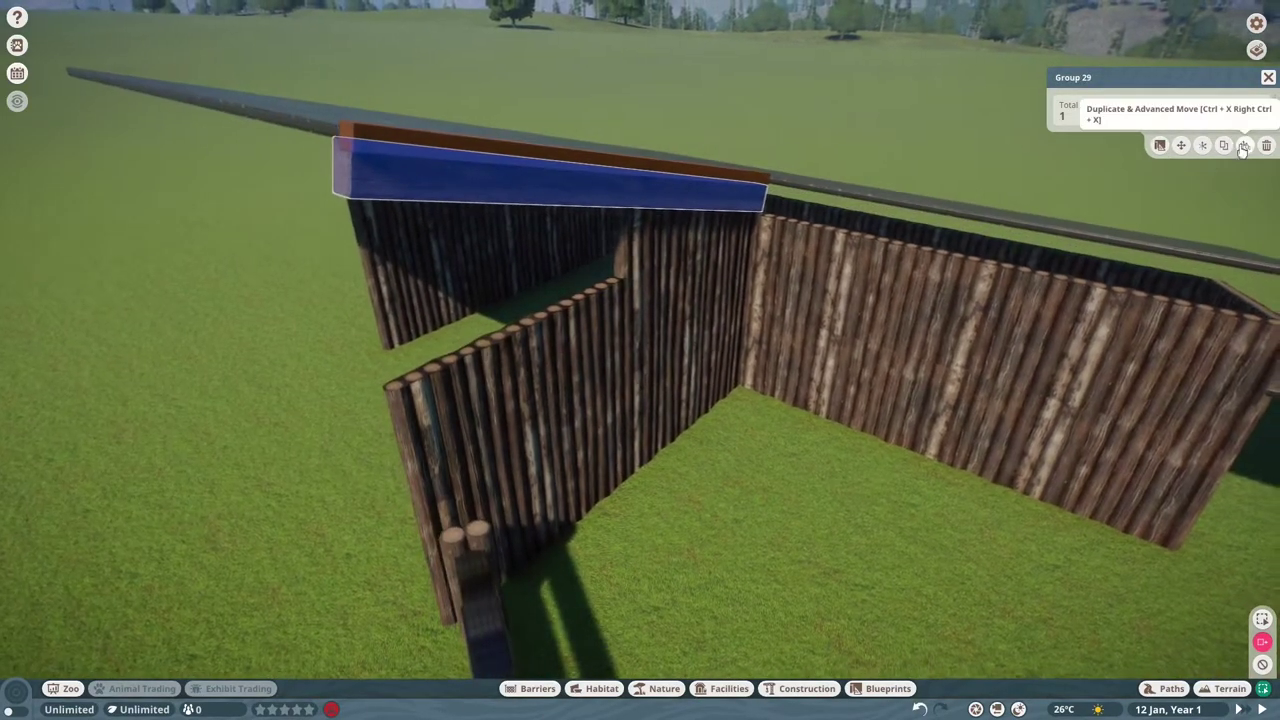
pyautogui.click(1160, 146)
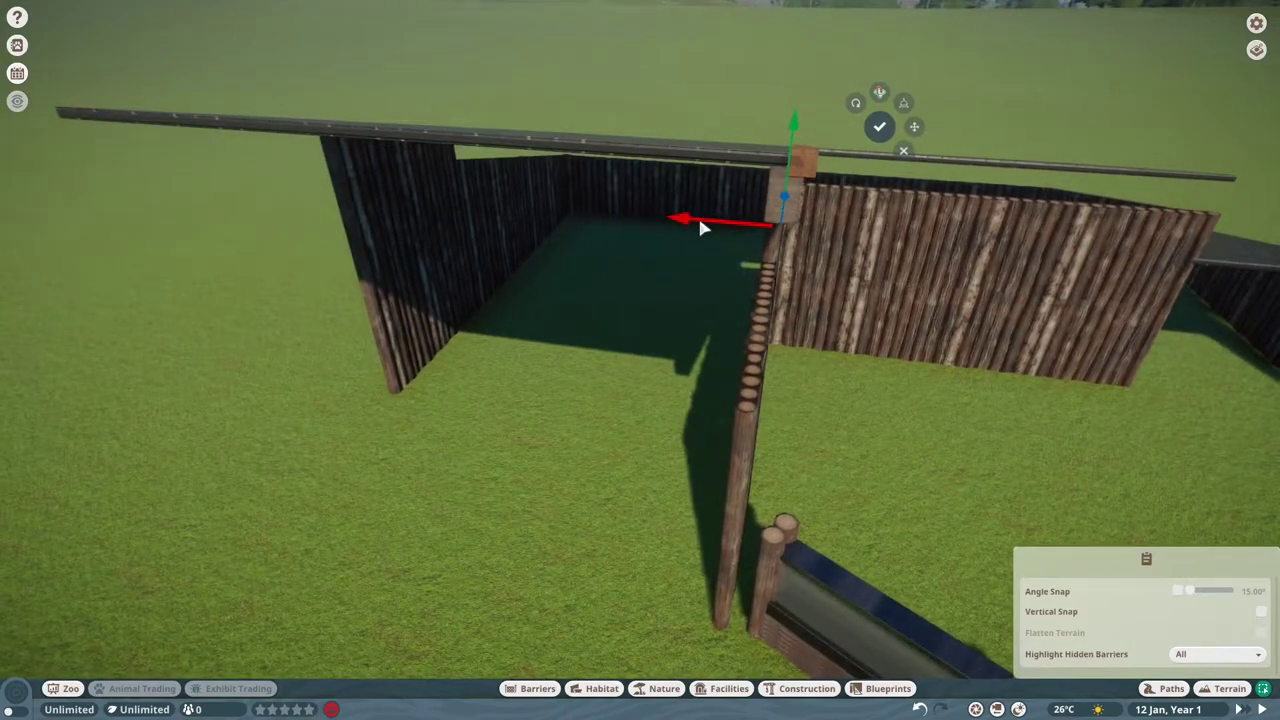
pyautogui.moveTo(700, 228); pyautogui.dragTo(572, 312)
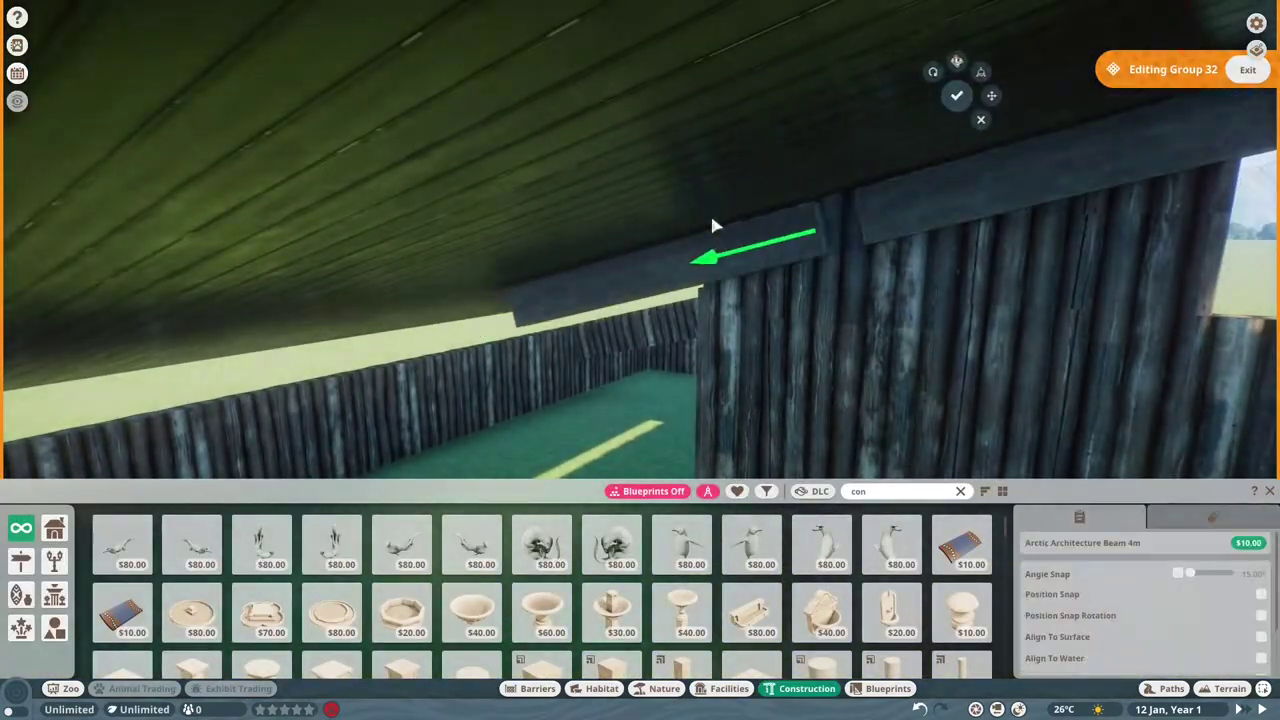
pyautogui.scroll(-5, 712, 226)
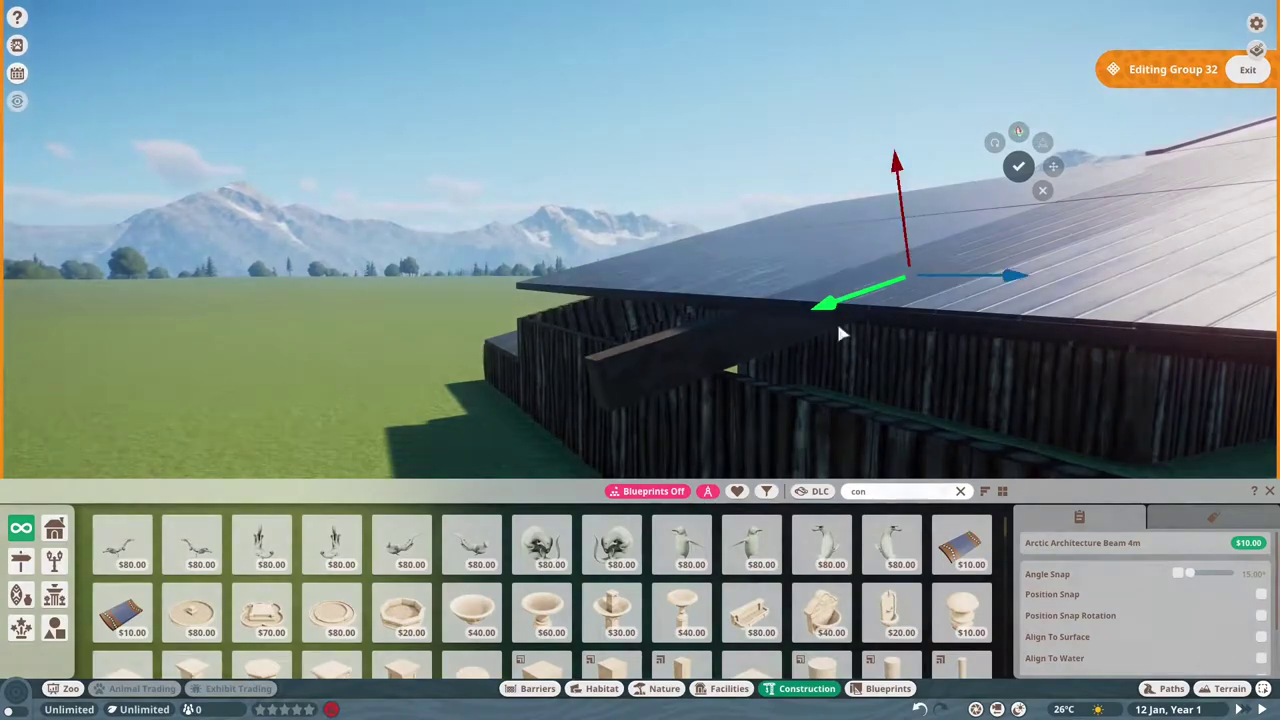
pyautogui.scroll(5, 840, 333)
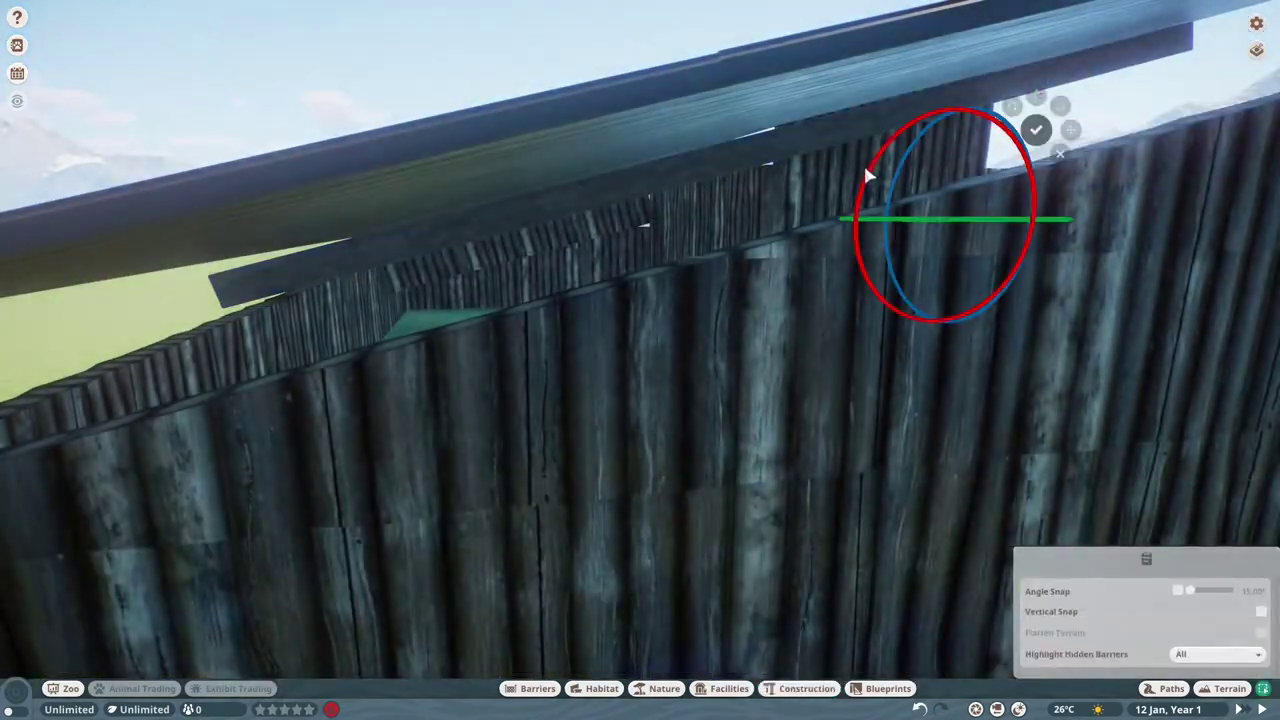
pyautogui.scroll(4, 865, 166)
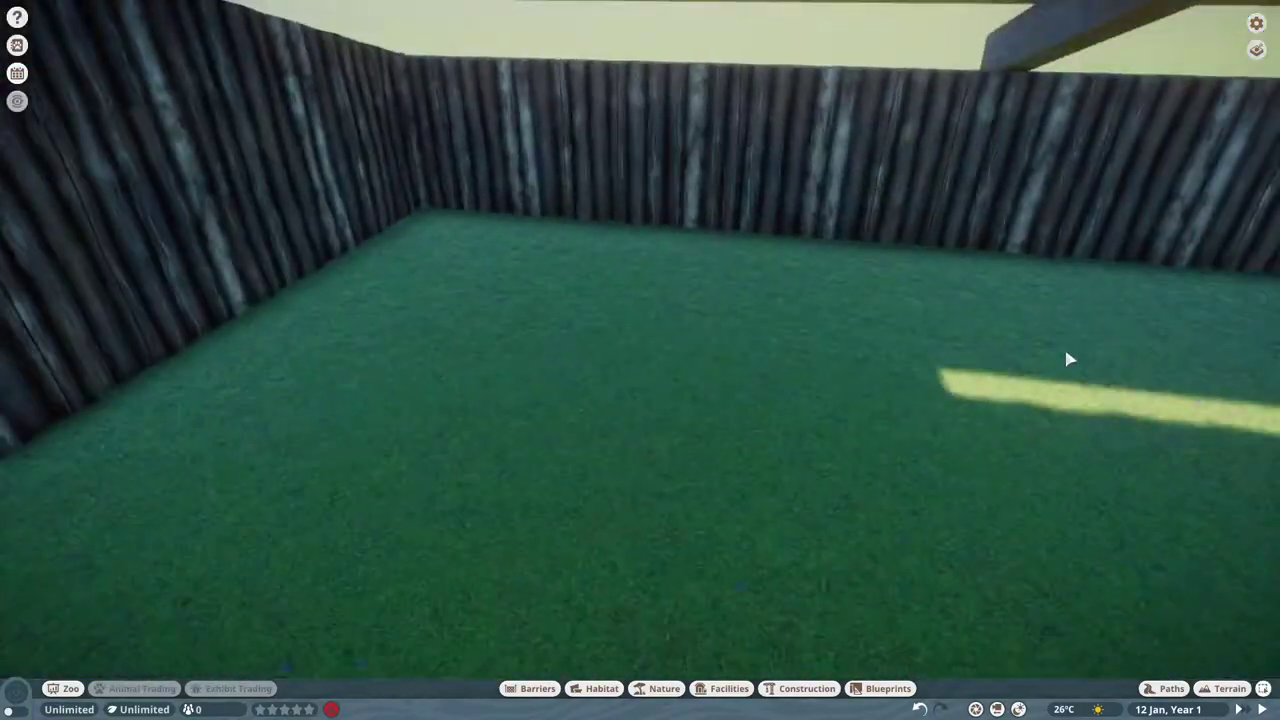
# Select the orange roof-edge beam, open the log wall group and start moving another roof piece
pyautogui.click(1263, 690)
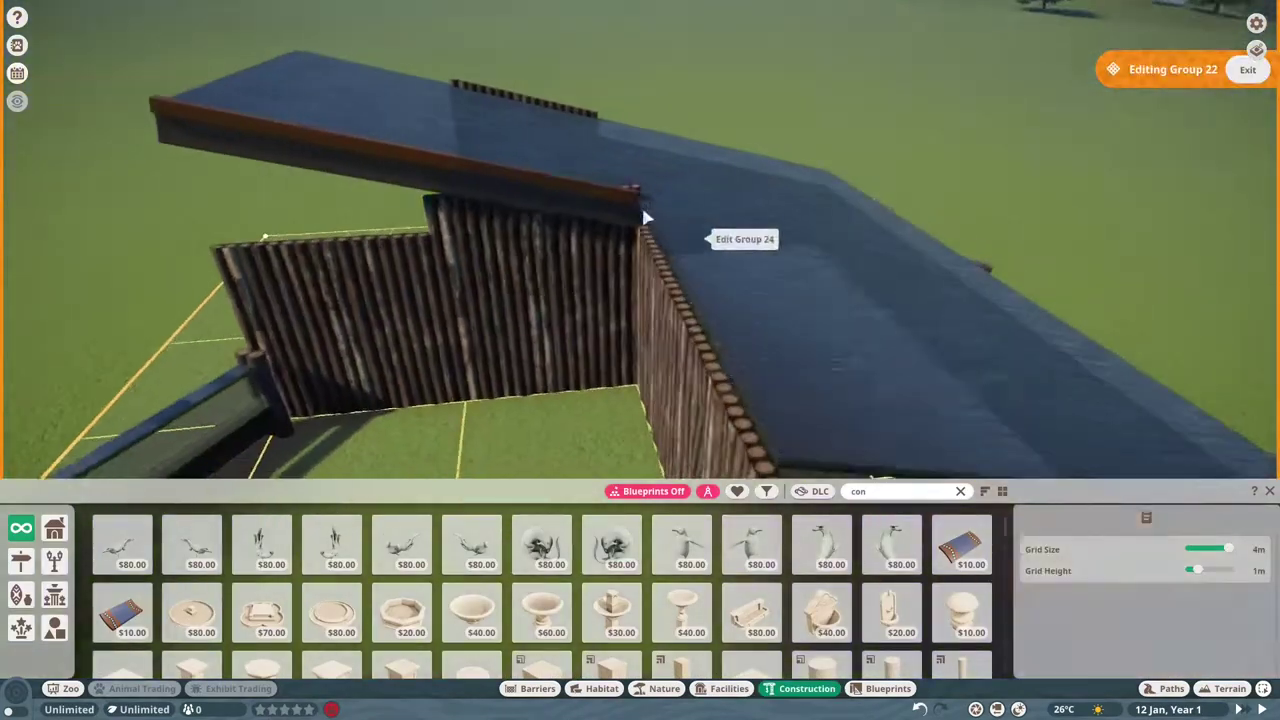
pyautogui.click(706, 229)
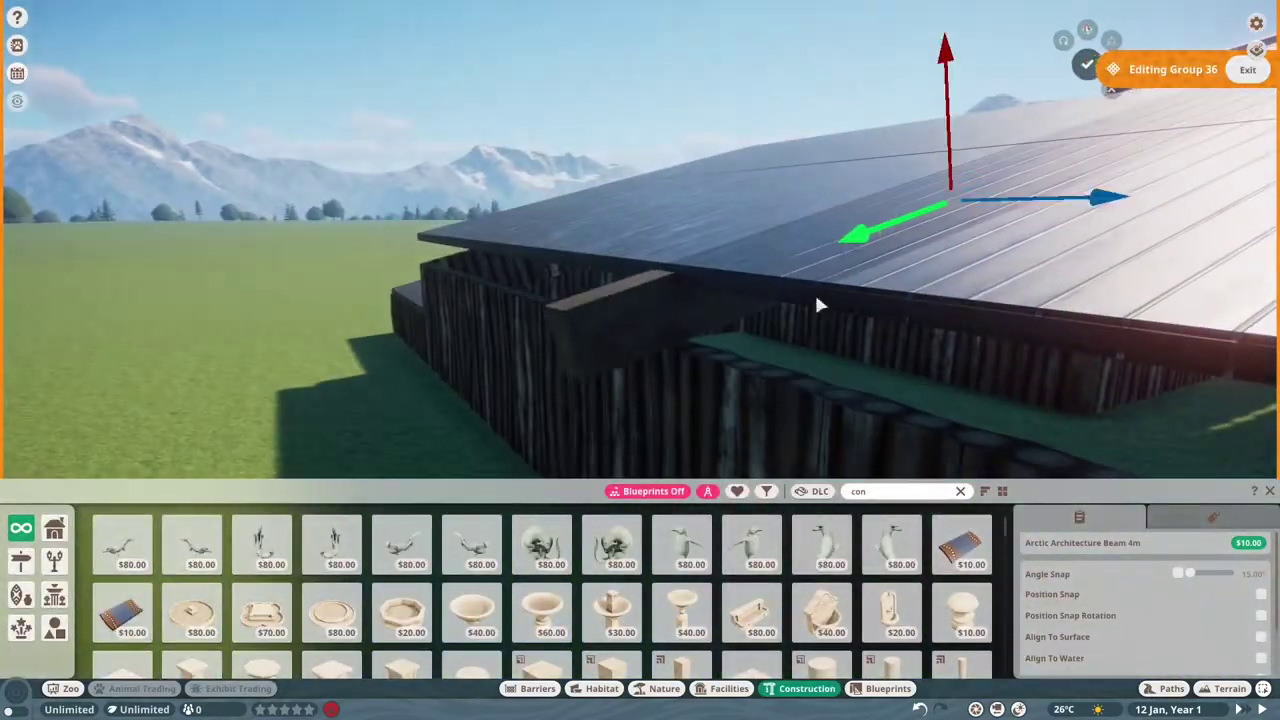
pyautogui.click(1246, 165)
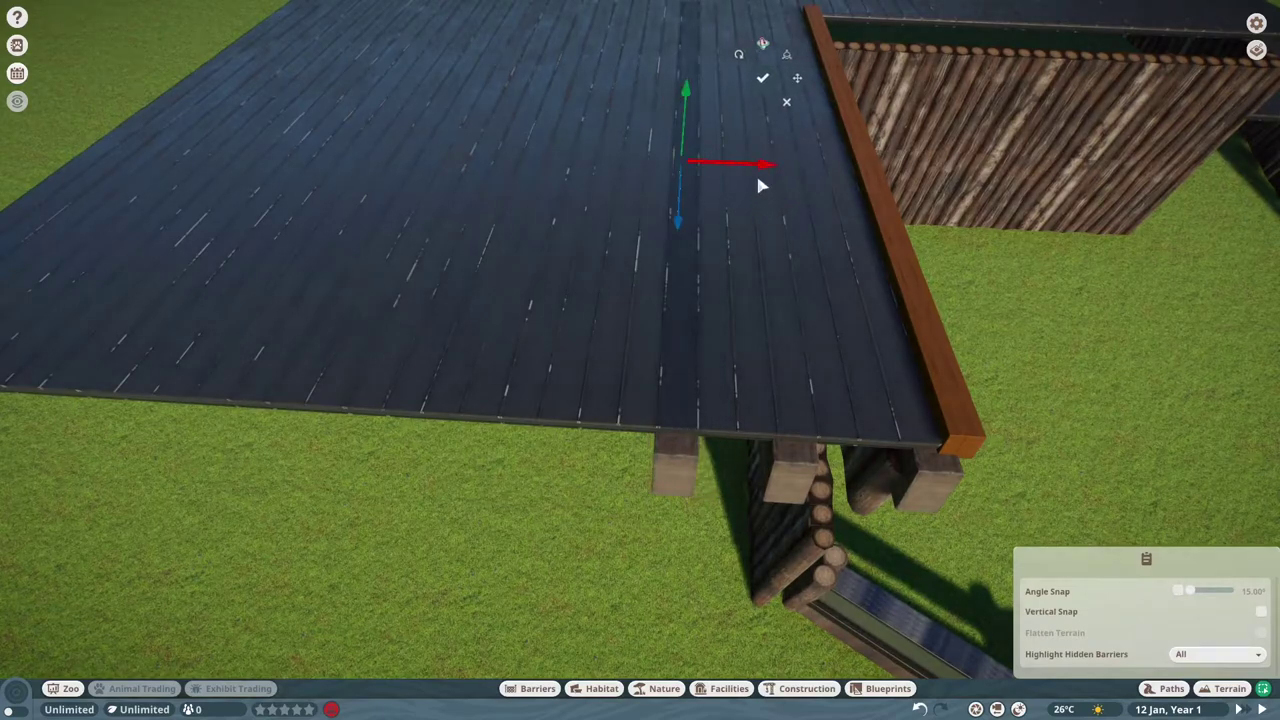
pyautogui.press('a')
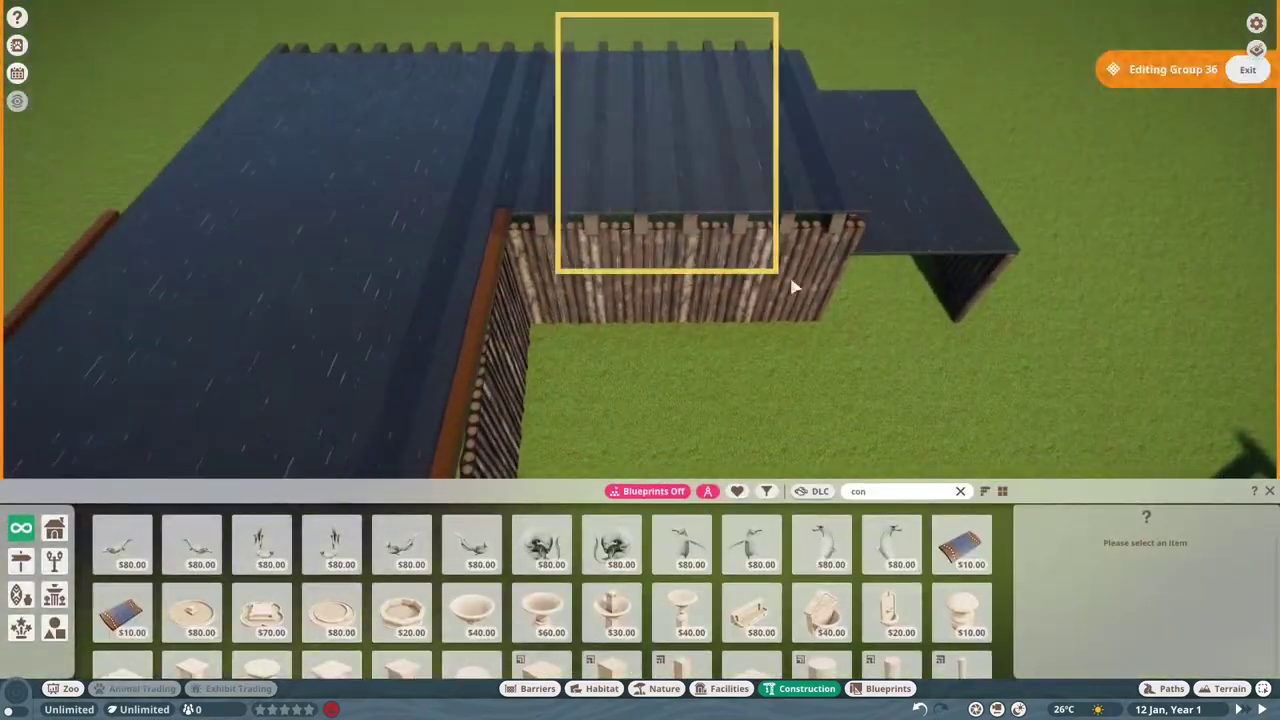
# Box-select the rows of Arctic Architecture Beam 4m pieces along the wall tops
pyautogui.moveTo(792, 288); pyautogui.dragTo(792, 288)
pyautogui.scroll(4, 942, 291)
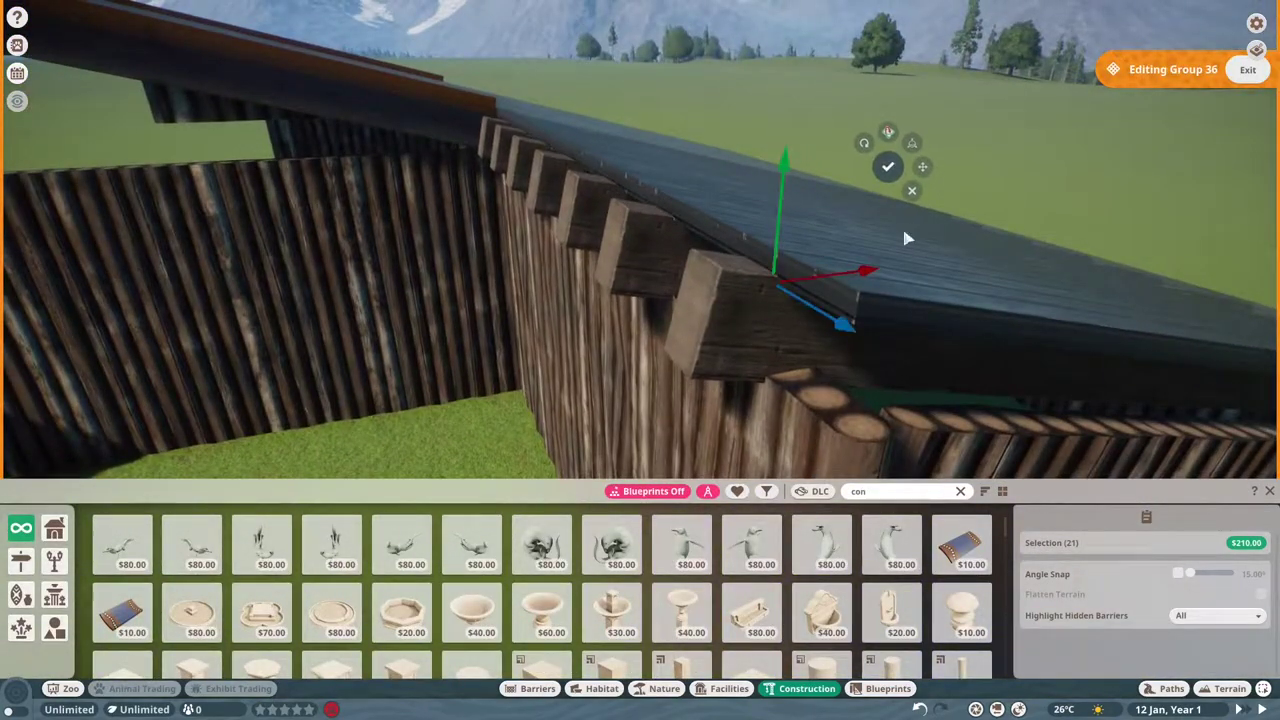
pyautogui.scroll(-5, 905, 238)
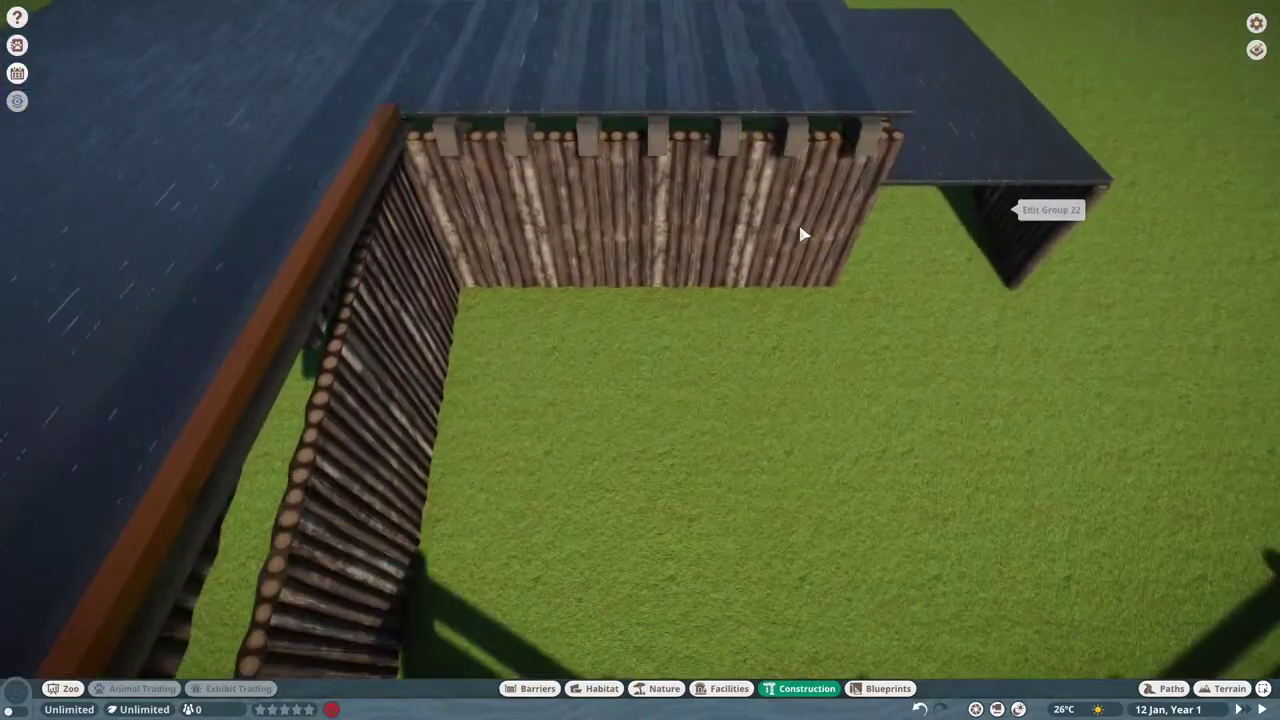
pyautogui.keyDown('ctrl'); pyautogui.click(557, 218); pyautogui.keyUp('ctrl')
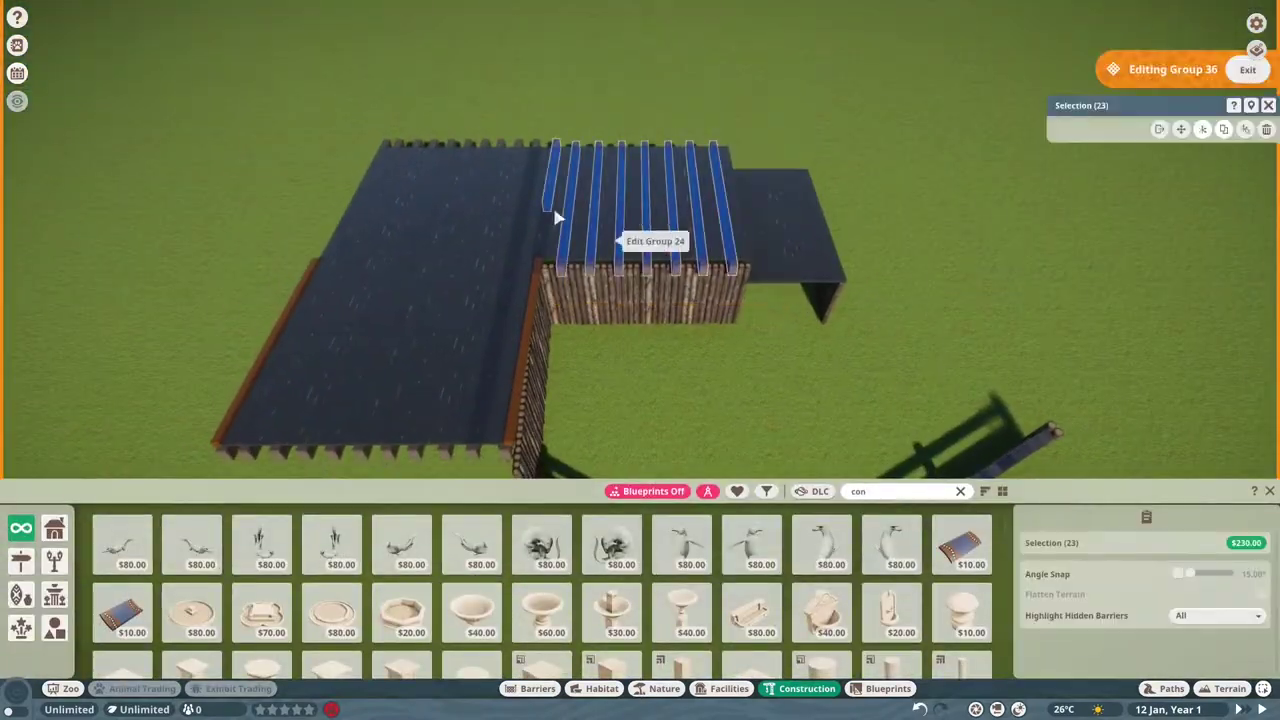
pyautogui.scroll(3, 706, 171)
pyautogui.scroll(-2, 706, 171)
pyautogui.moveTo(543, 123); pyautogui.dragTo(749, 277)
pyautogui.scroll(5, 740, 106)
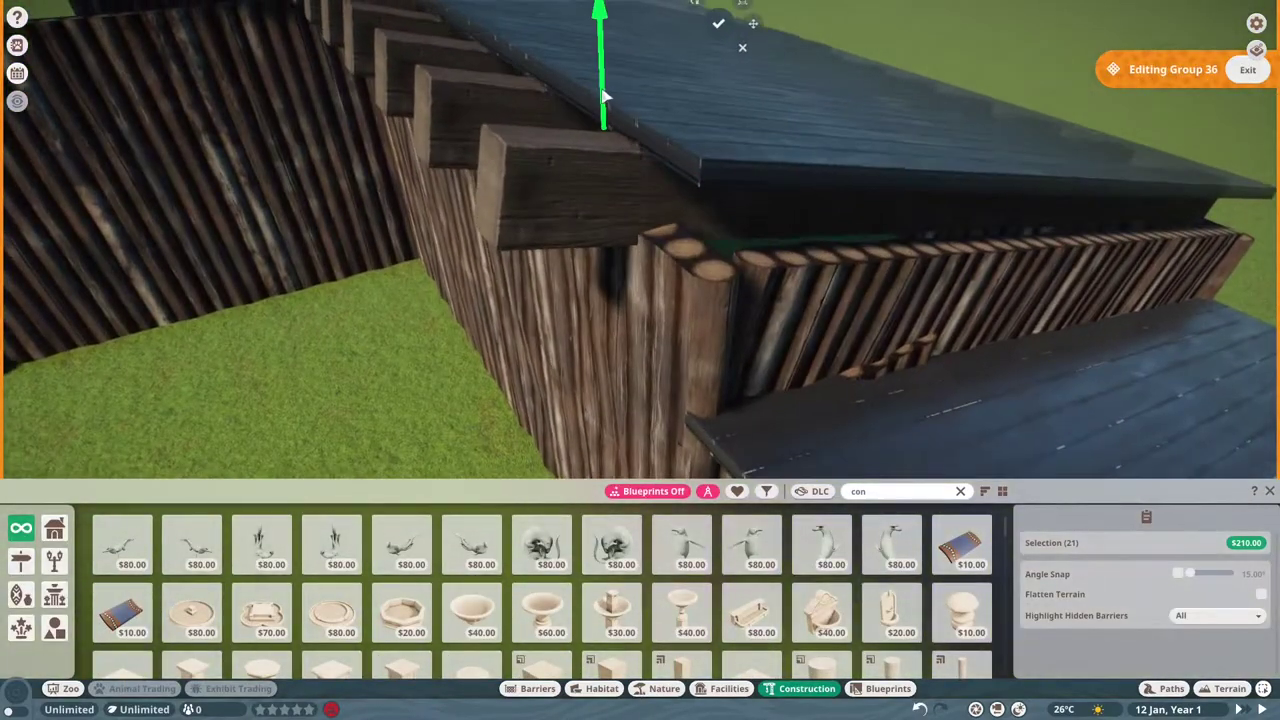
pyautogui.scroll(-4, 603, 97)
pyautogui.click(809, 294)
pyautogui.scroll(5, 720, 251)
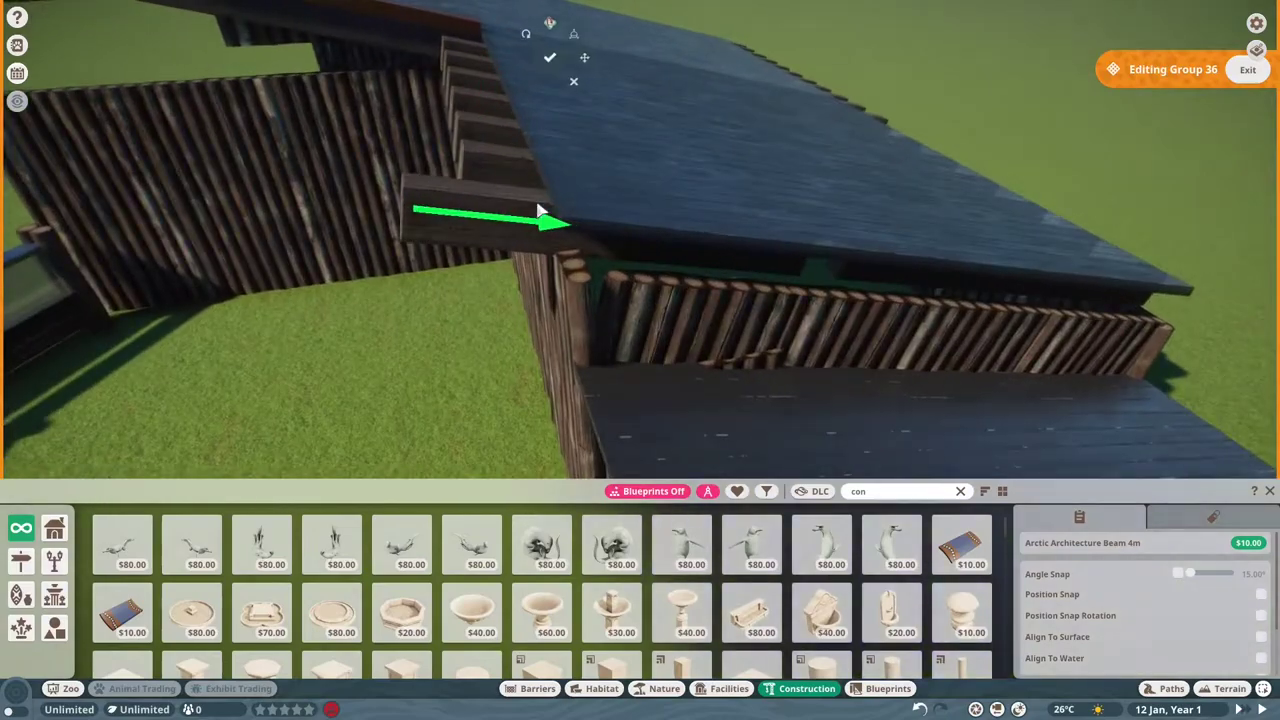
pyautogui.click(614, 275)
pyautogui.scroll(-8, 567, 199)
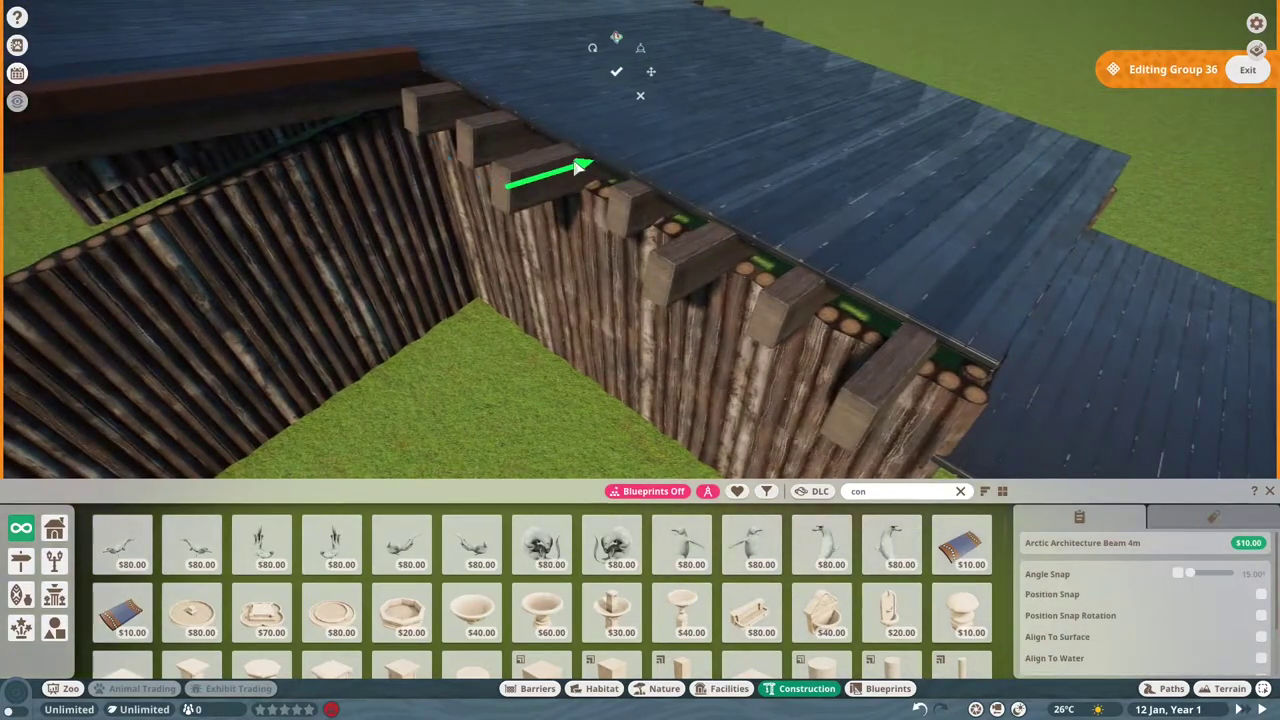
# Duplicate the orange Conservation Slat Cladding Beam and slide the copies along the roof edge
pyautogui.press('Escape')
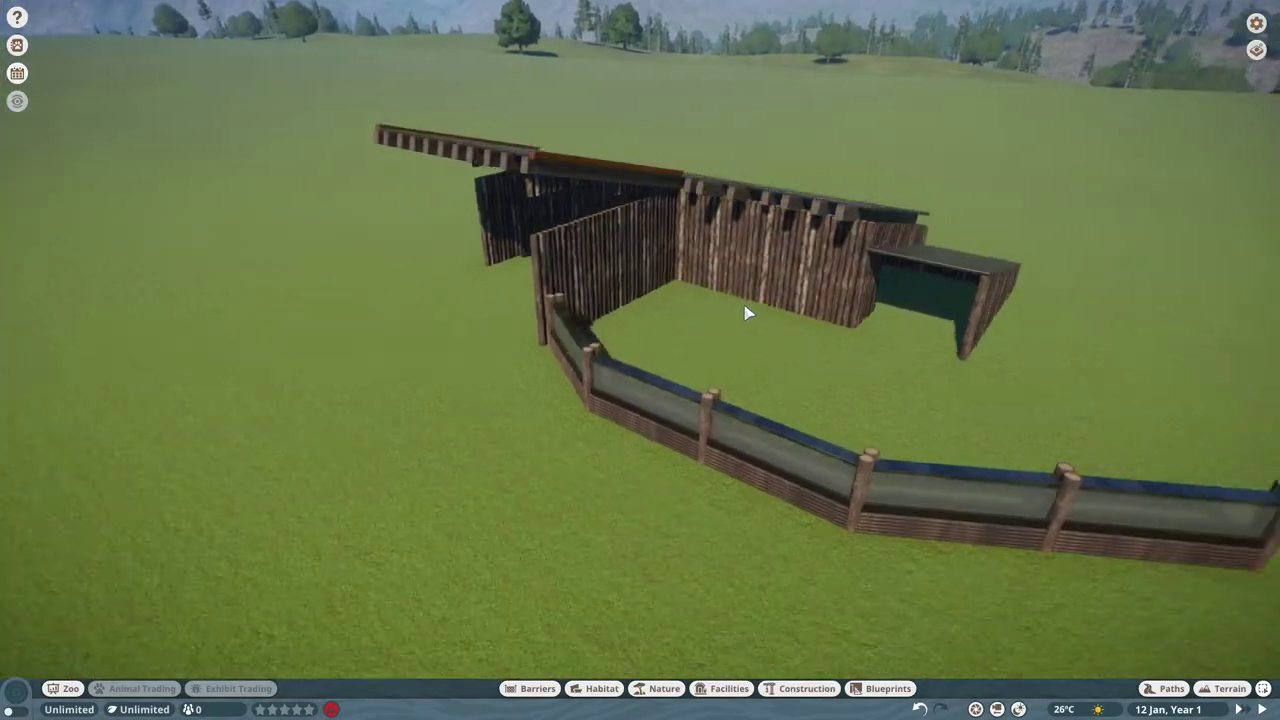
pyautogui.scroll(4, 749, 309)
pyautogui.click(500, 230)
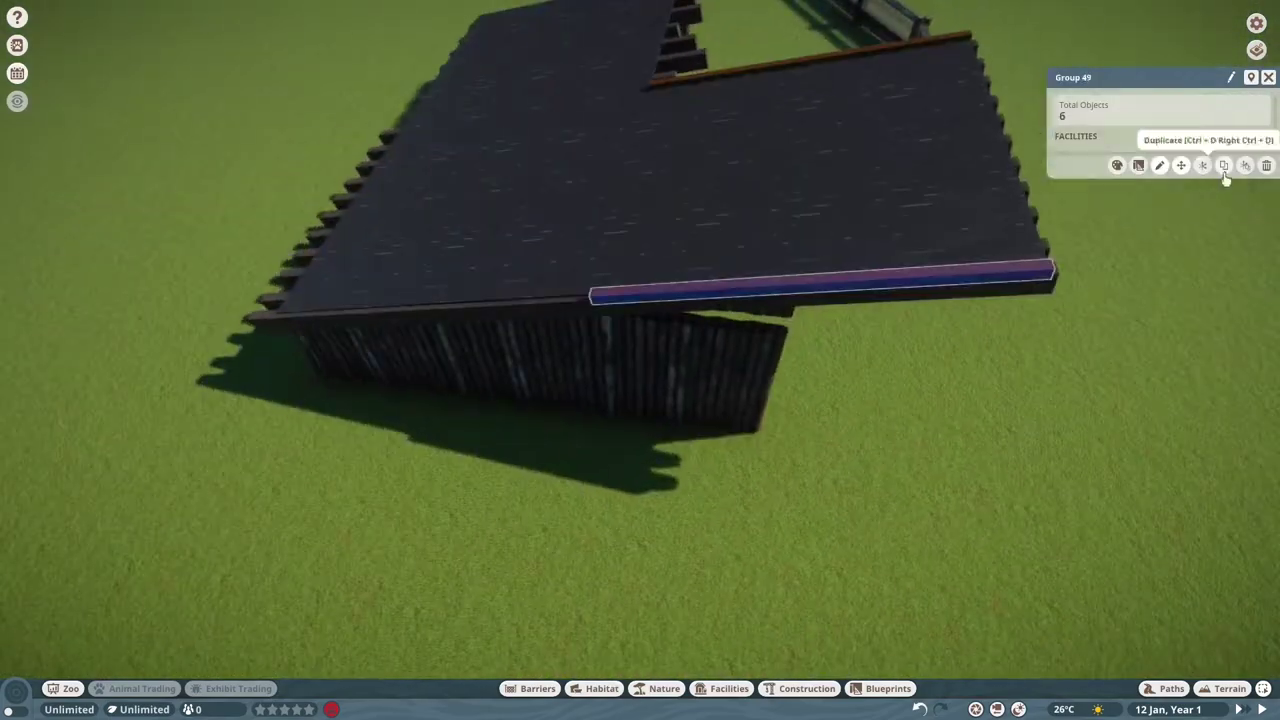
pyautogui.click(1226, 178)
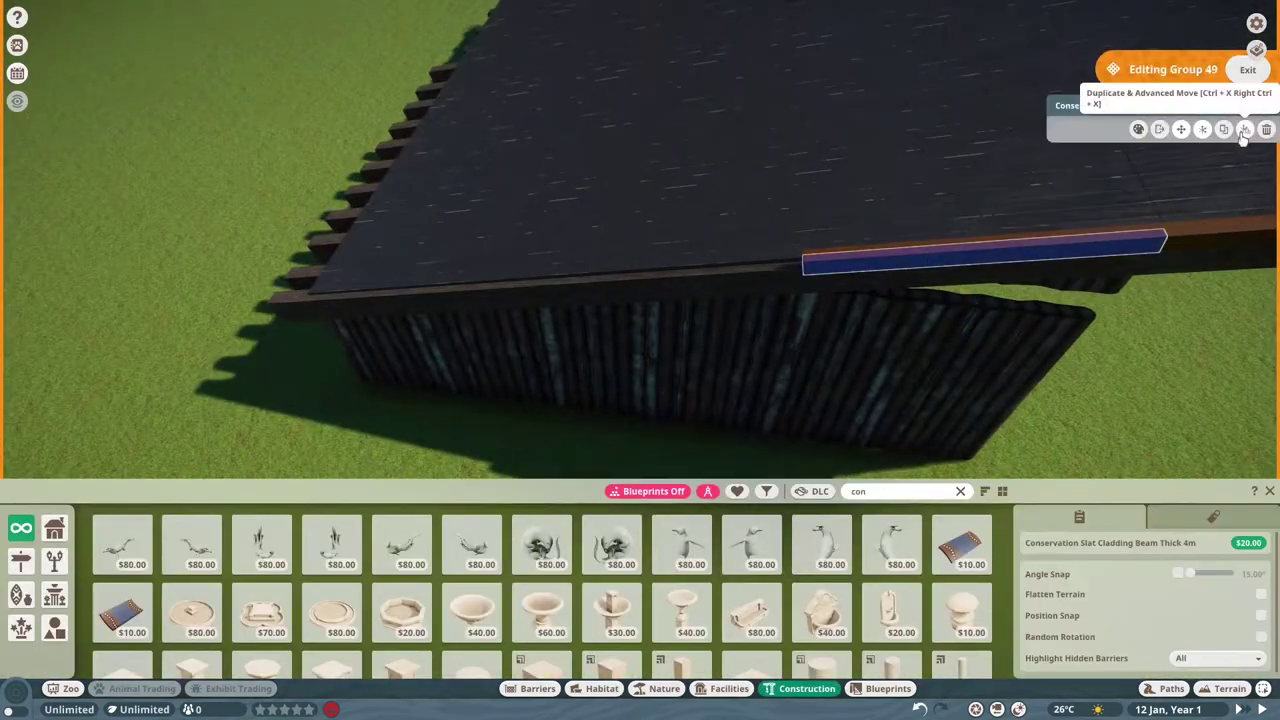
pyautogui.click(1245, 129)
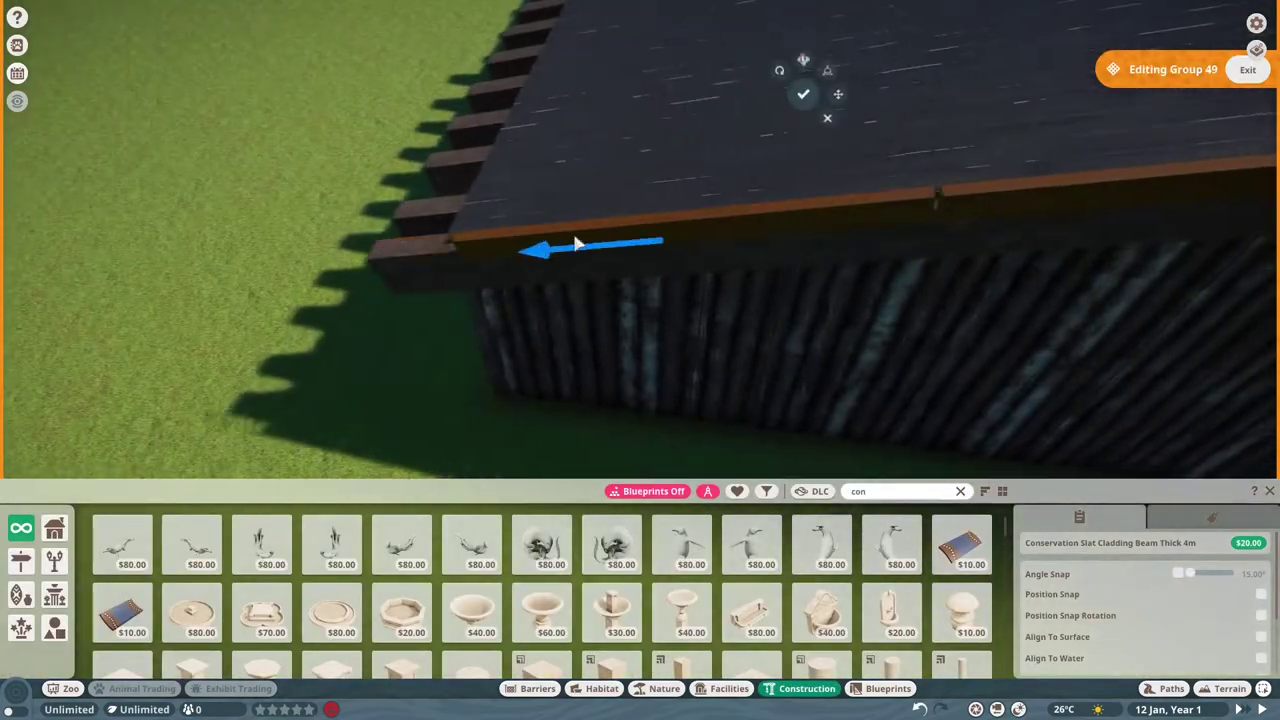
pyautogui.moveTo(577, 246); pyautogui.dragTo(740, 263)
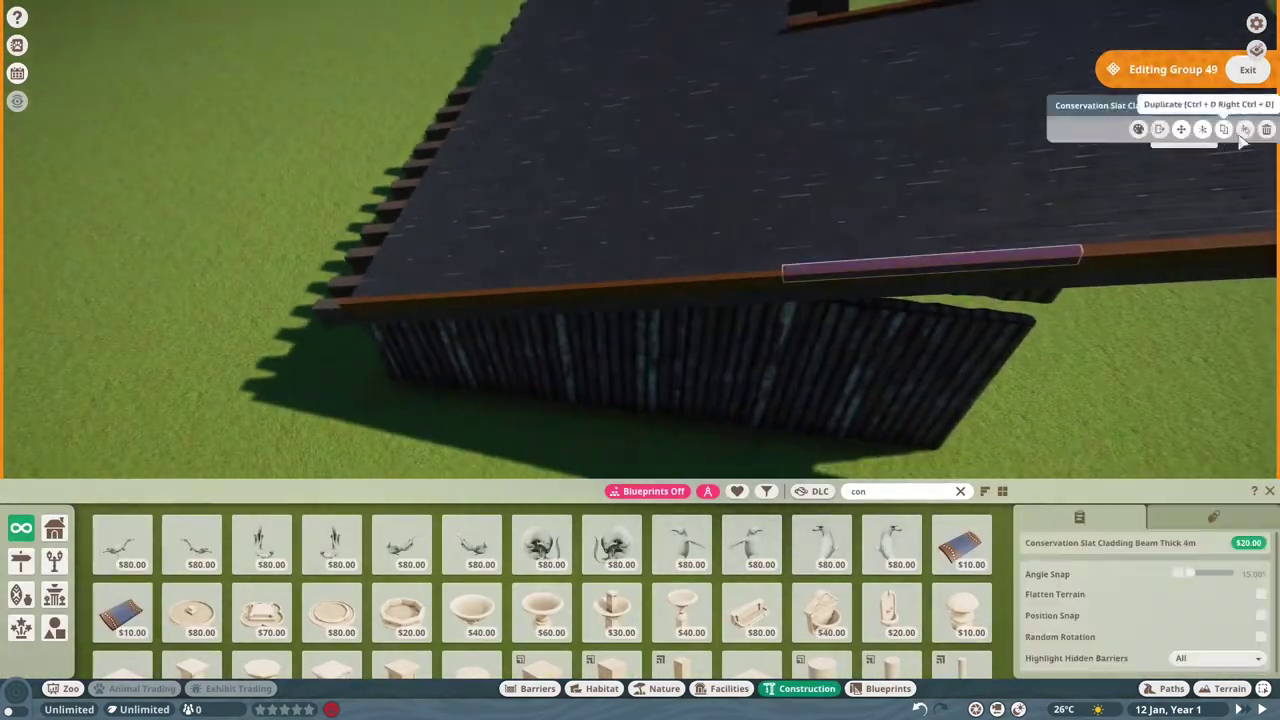
pyautogui.click(1245, 129)
pyautogui.scroll(5, 680, 350)
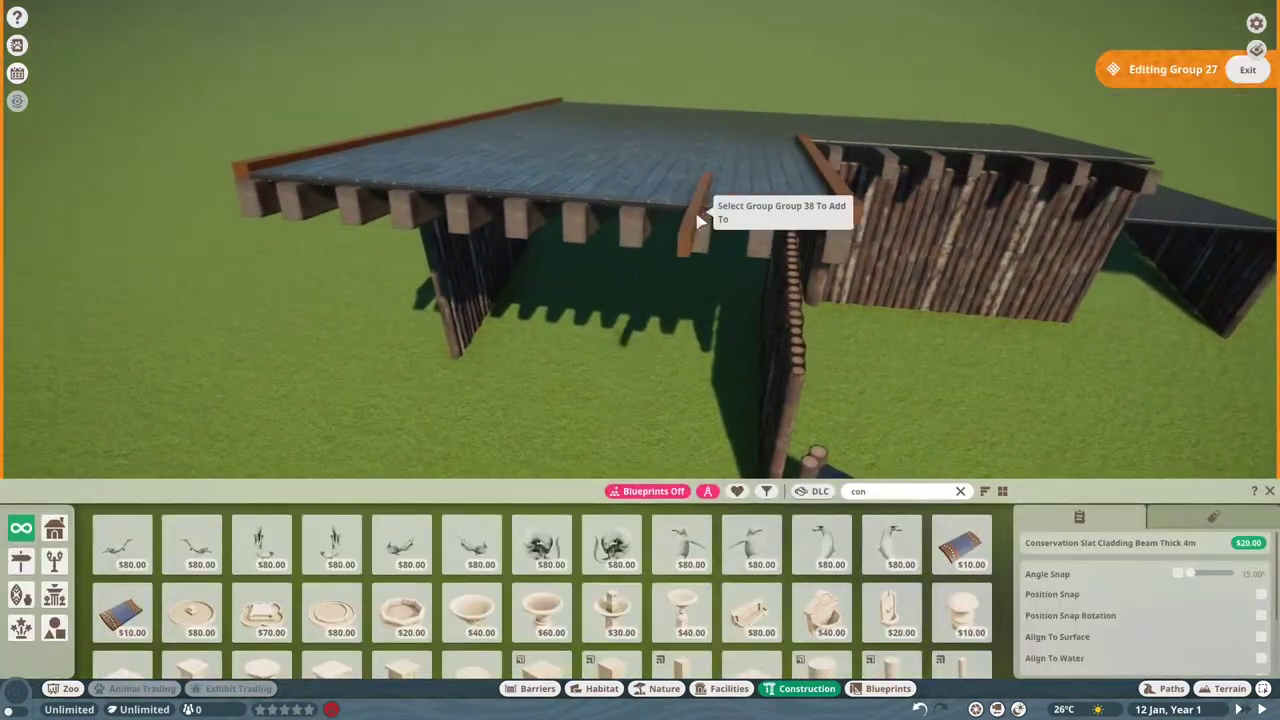
# Open the log wall group (Group 22) to add a Log Wall 1m section
pyautogui.click(420, 252)
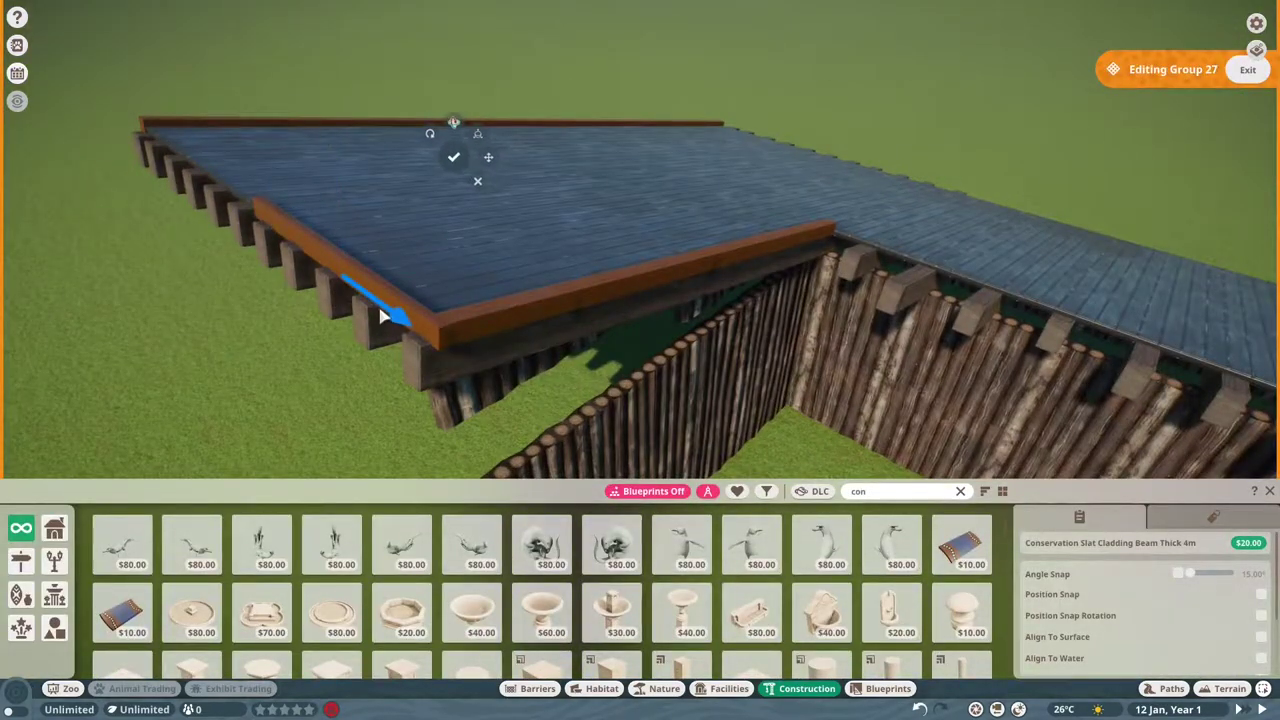
pyautogui.press('e')
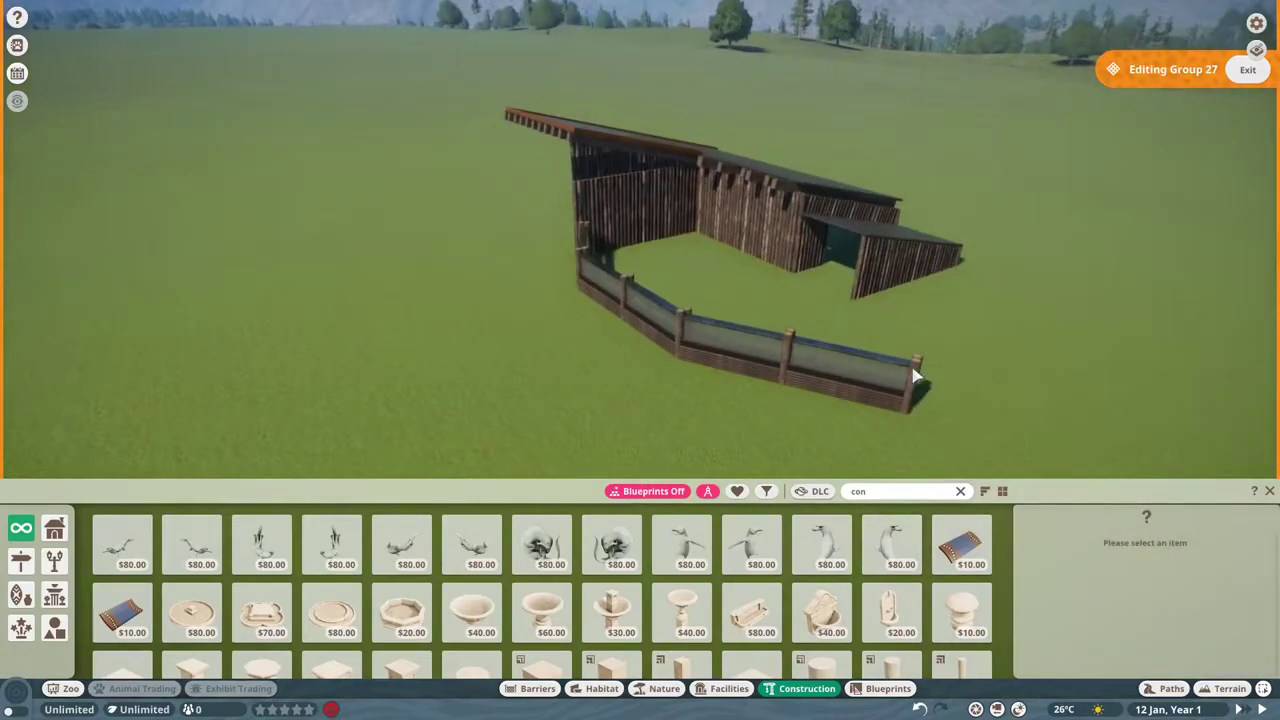
pyautogui.scroll(5, 855, 310)
pyautogui.click(855, 310)
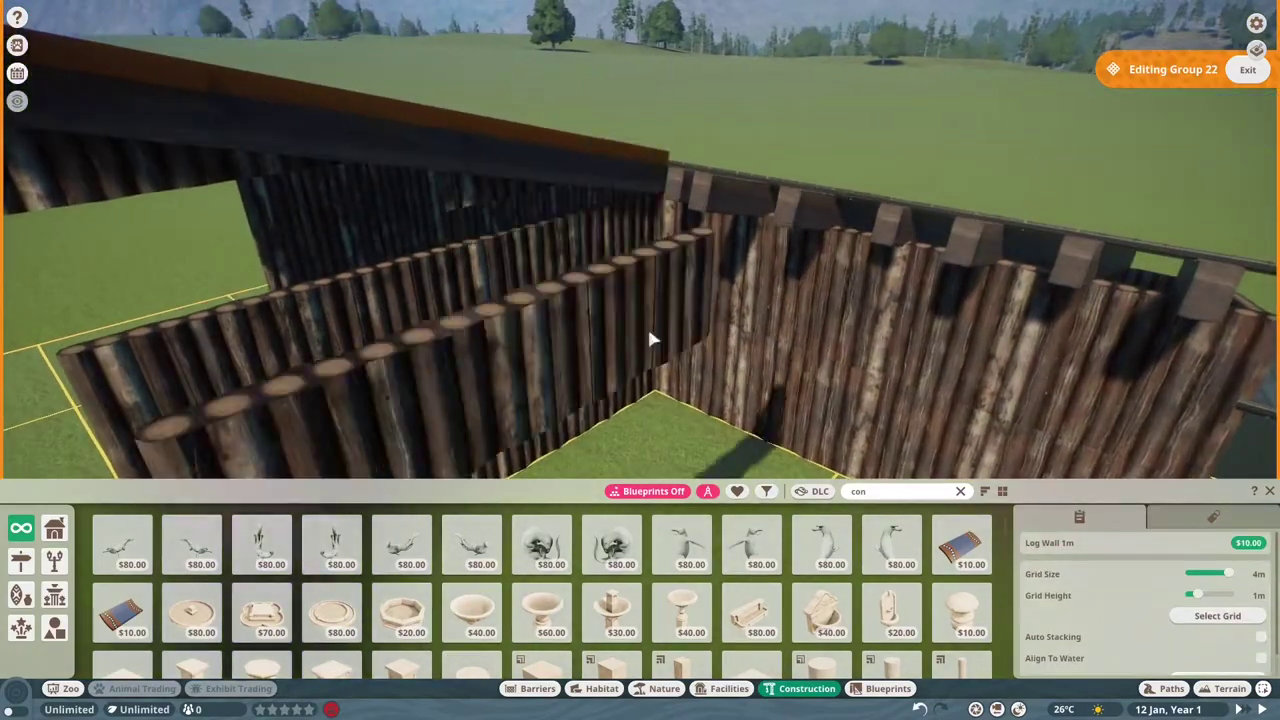
pyautogui.scroll(-5, 517, 220)
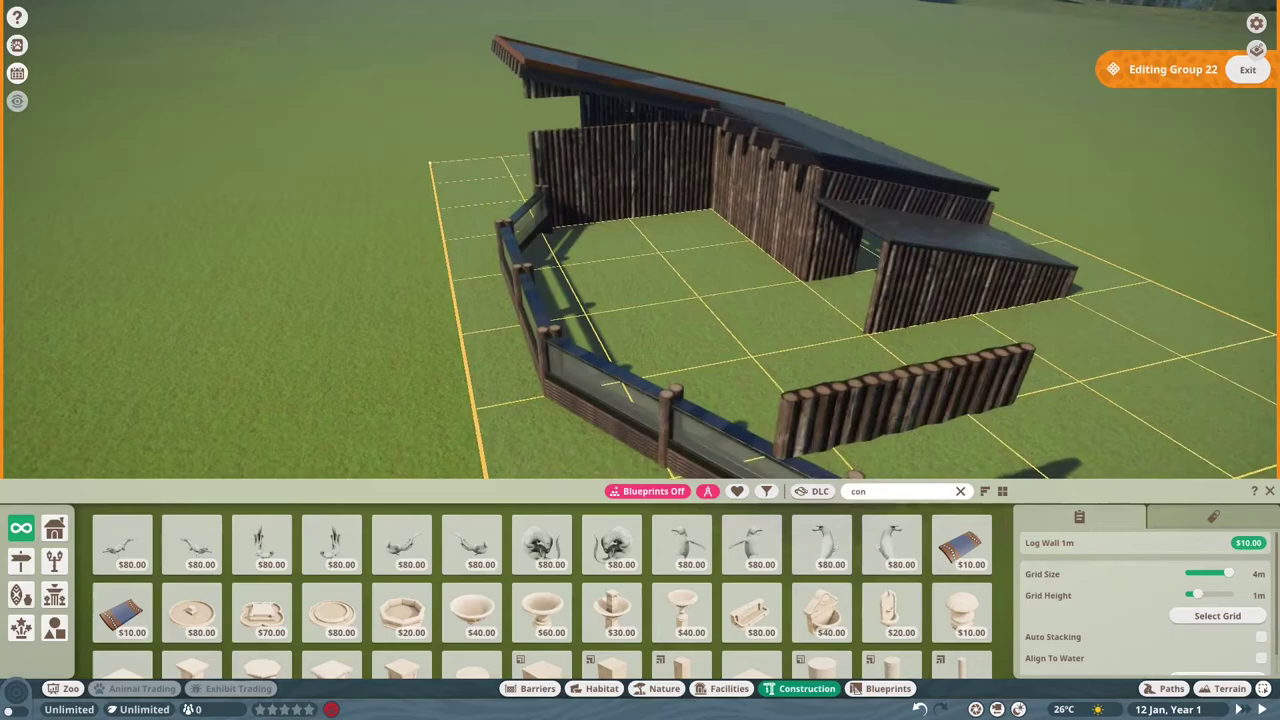
# Select the Arctic Architecture Beam 4m sitting on the log wall
pyautogui.click(737, 255)
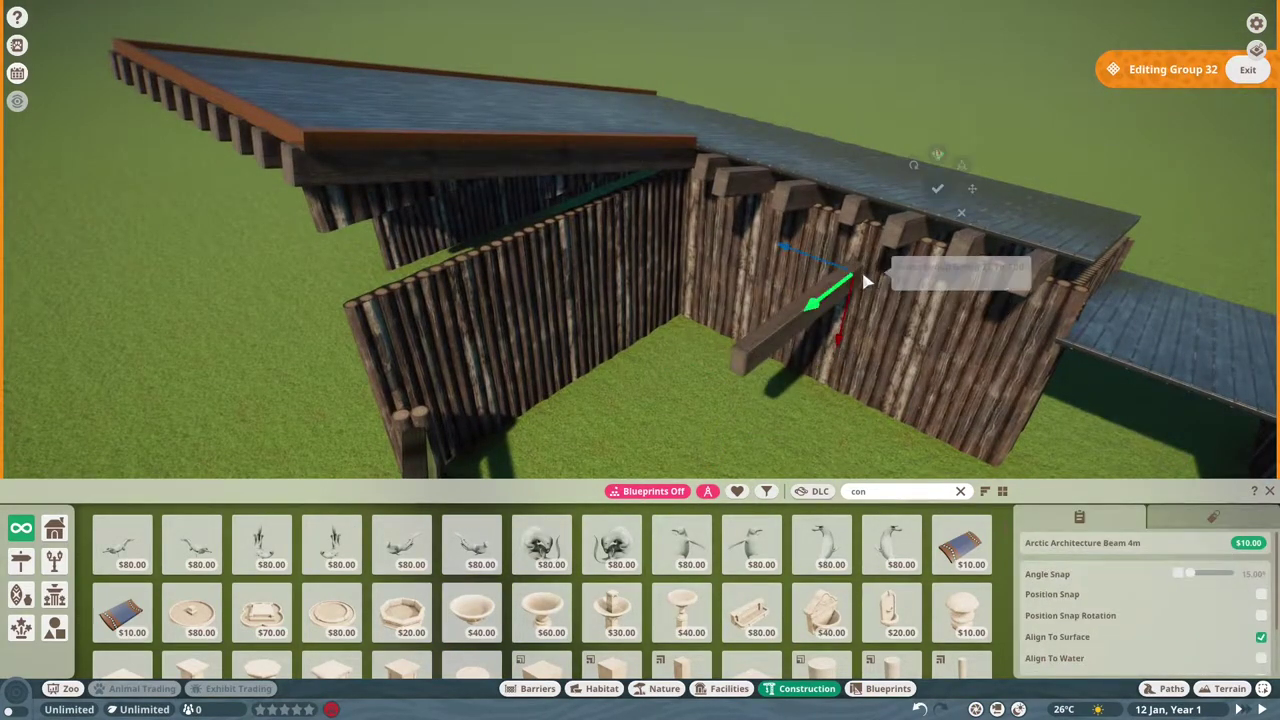
pyautogui.scroll(5, 808, 316)
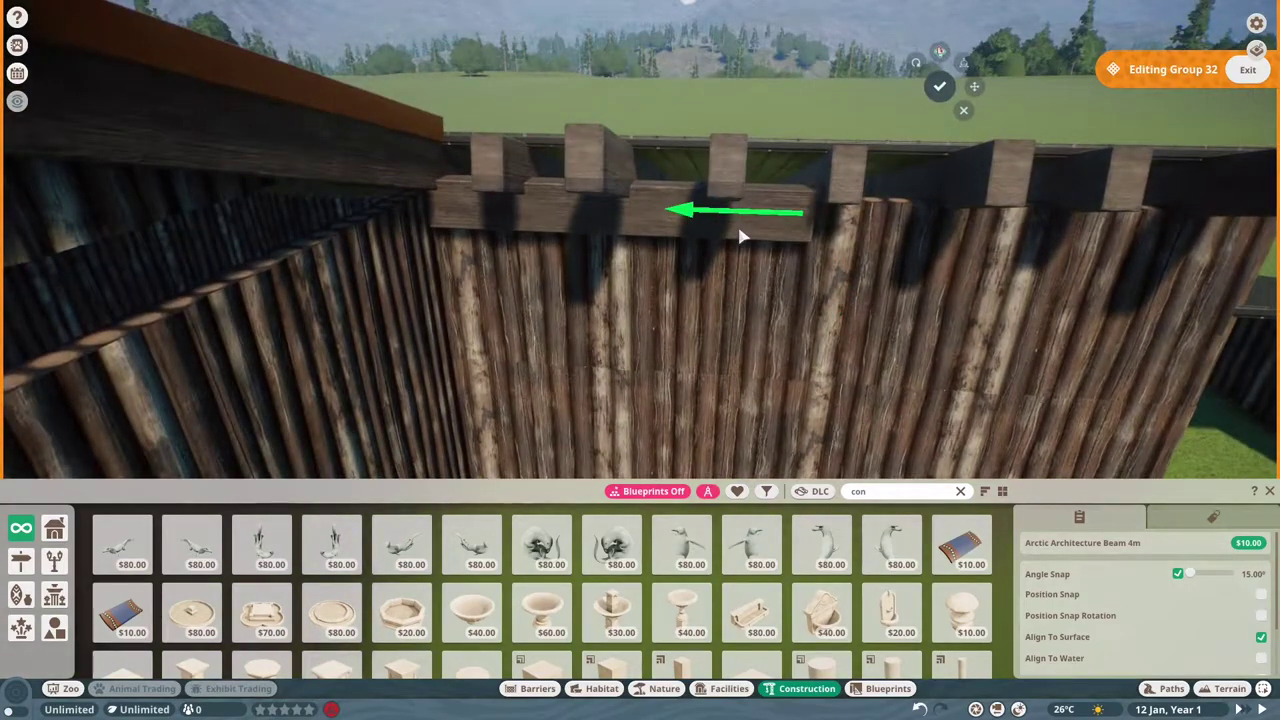
pyautogui.scroll(-5, 740, 236)
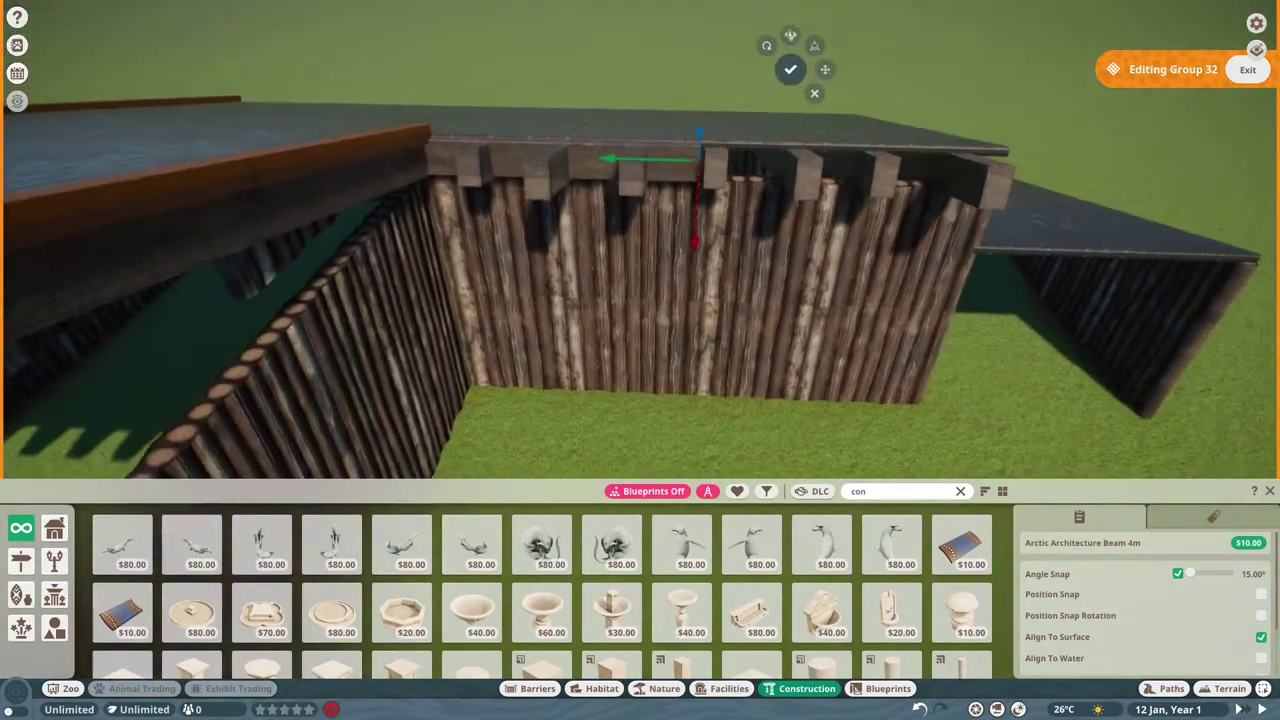
pyautogui.press('q')
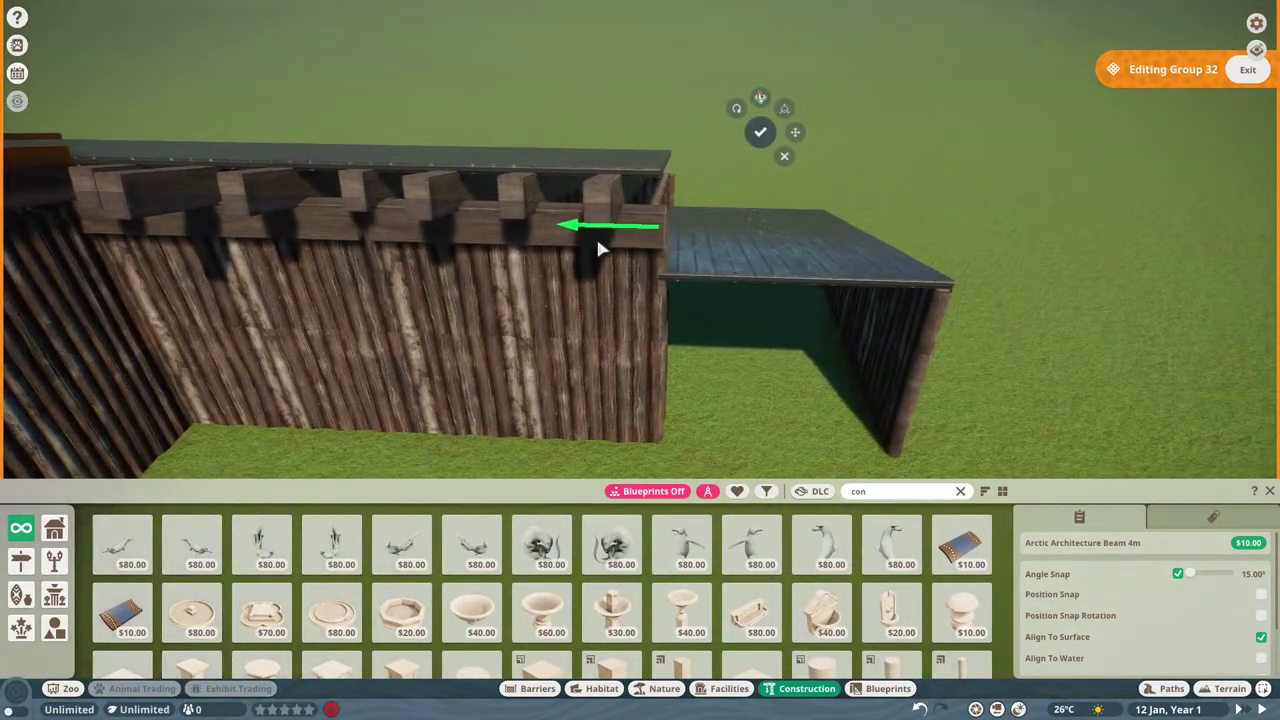
pyautogui.press('q')
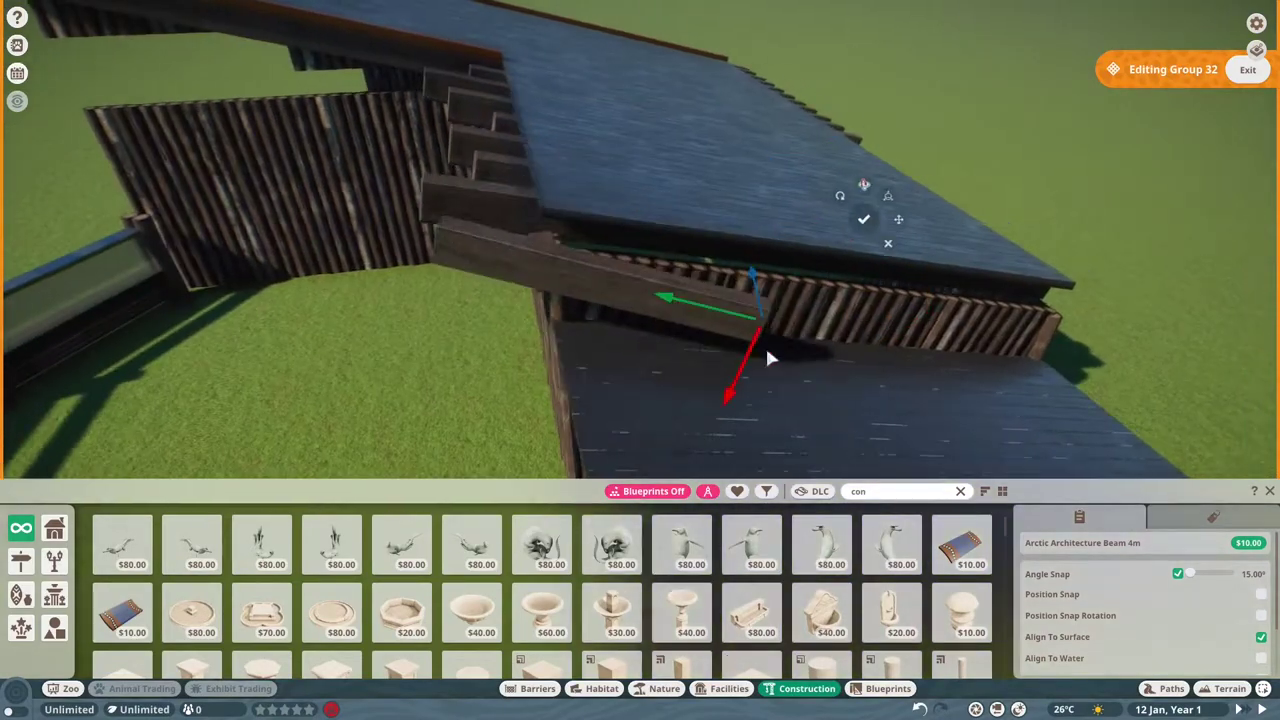
pyautogui.press('q')
pyautogui.press('q')
# Rotate the beam and lay it flat along the deck edge
pyautogui.press('Tab')
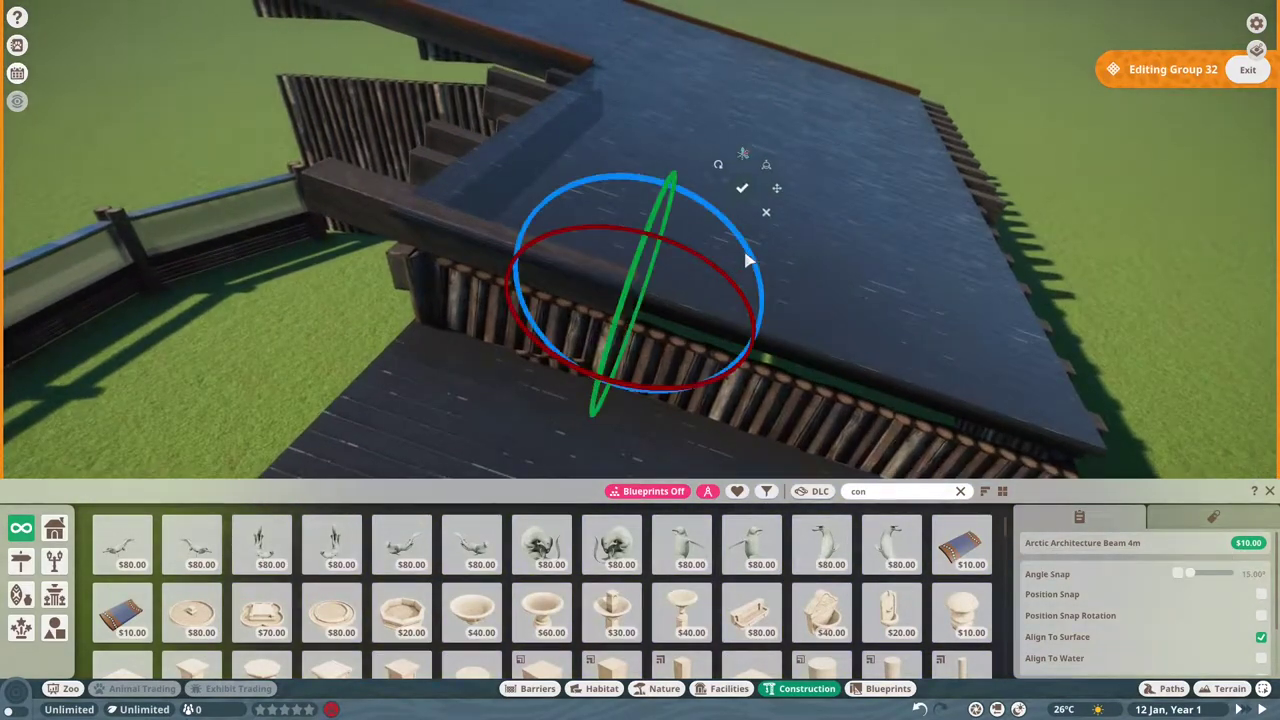
pyautogui.scroll(3, 988, 162)
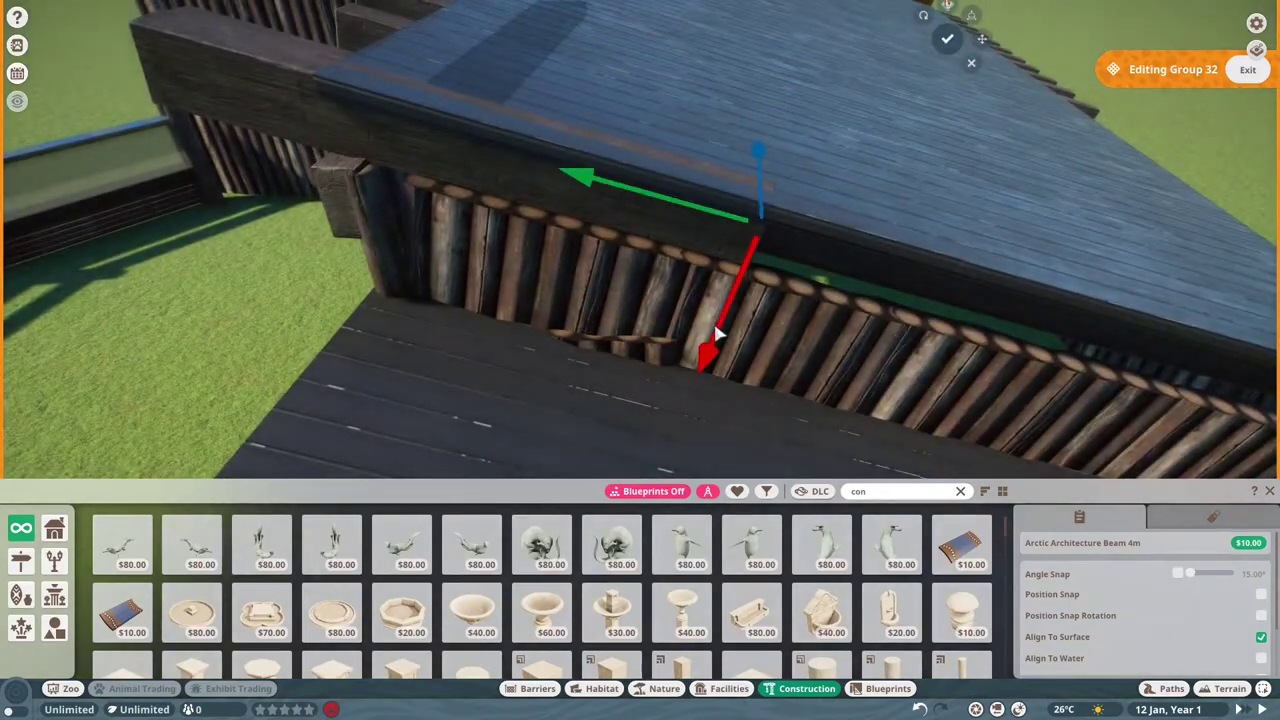
pyautogui.scroll(-3, 716, 334)
pyautogui.press('q')
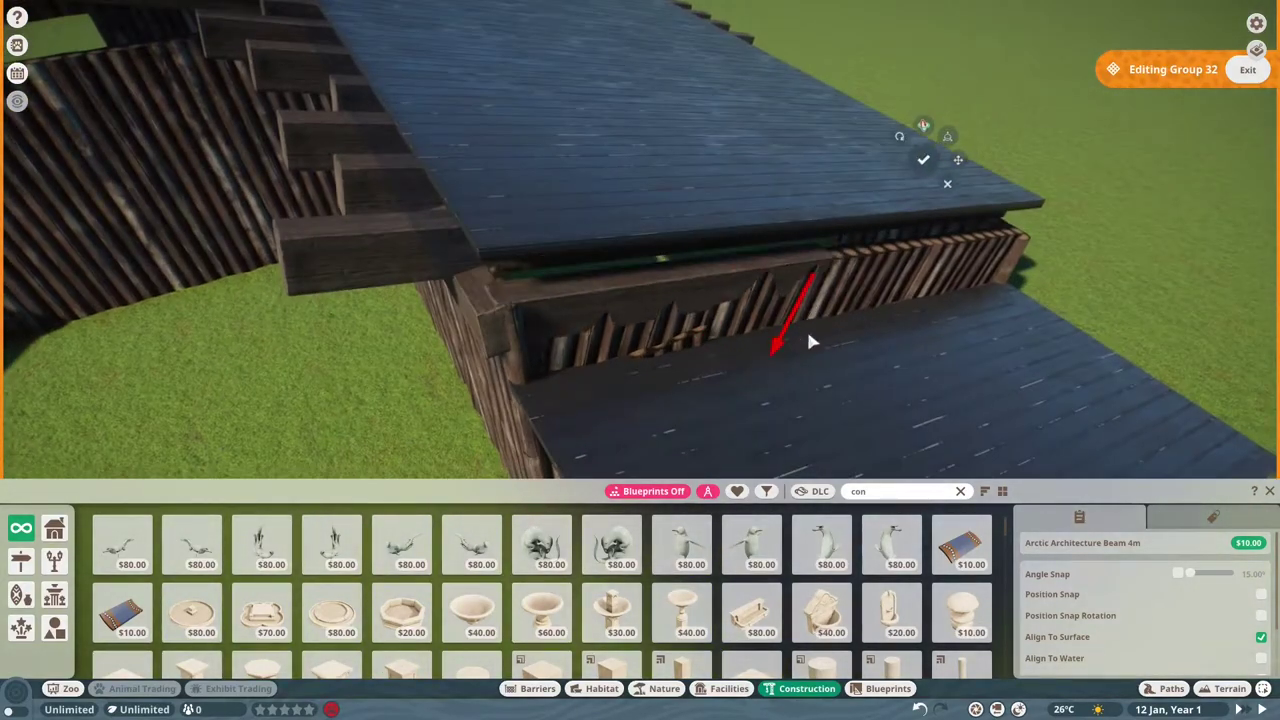
pyautogui.press('q')
pyautogui.scroll(3, 583, 354)
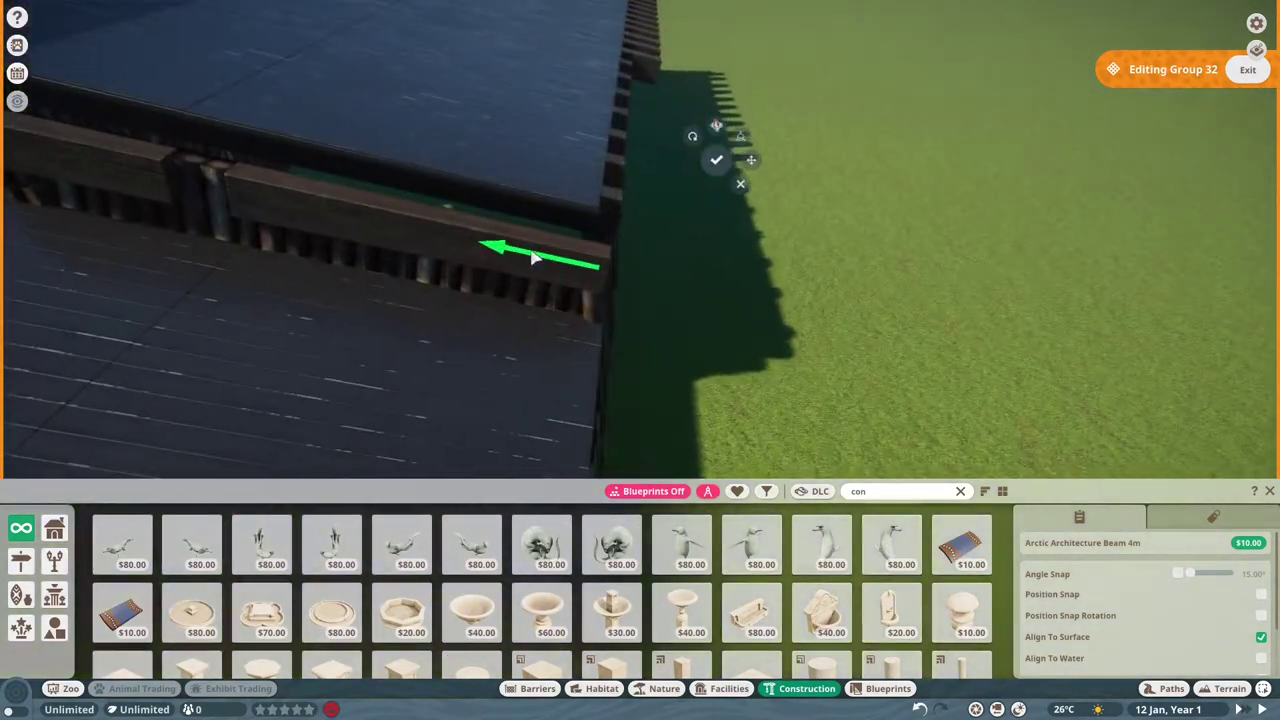
pyautogui.scroll(-3, 533, 258)
pyautogui.press('q')
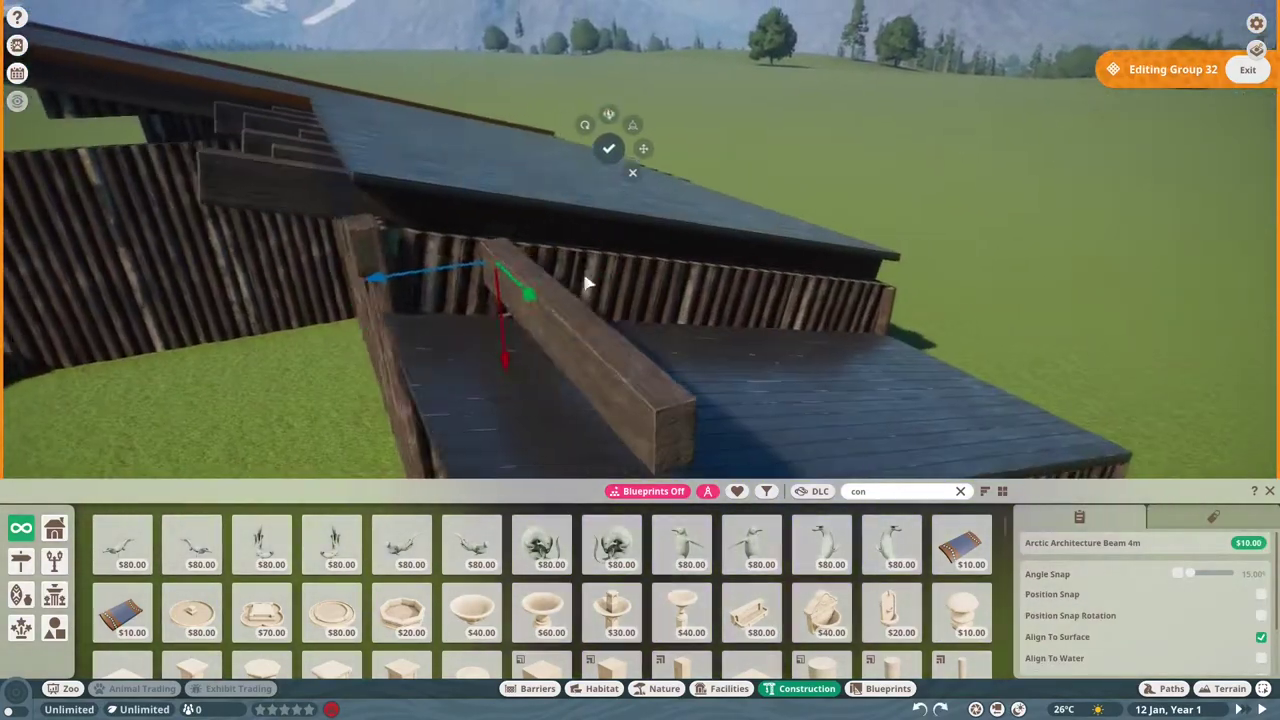
pyautogui.click(1178, 574)
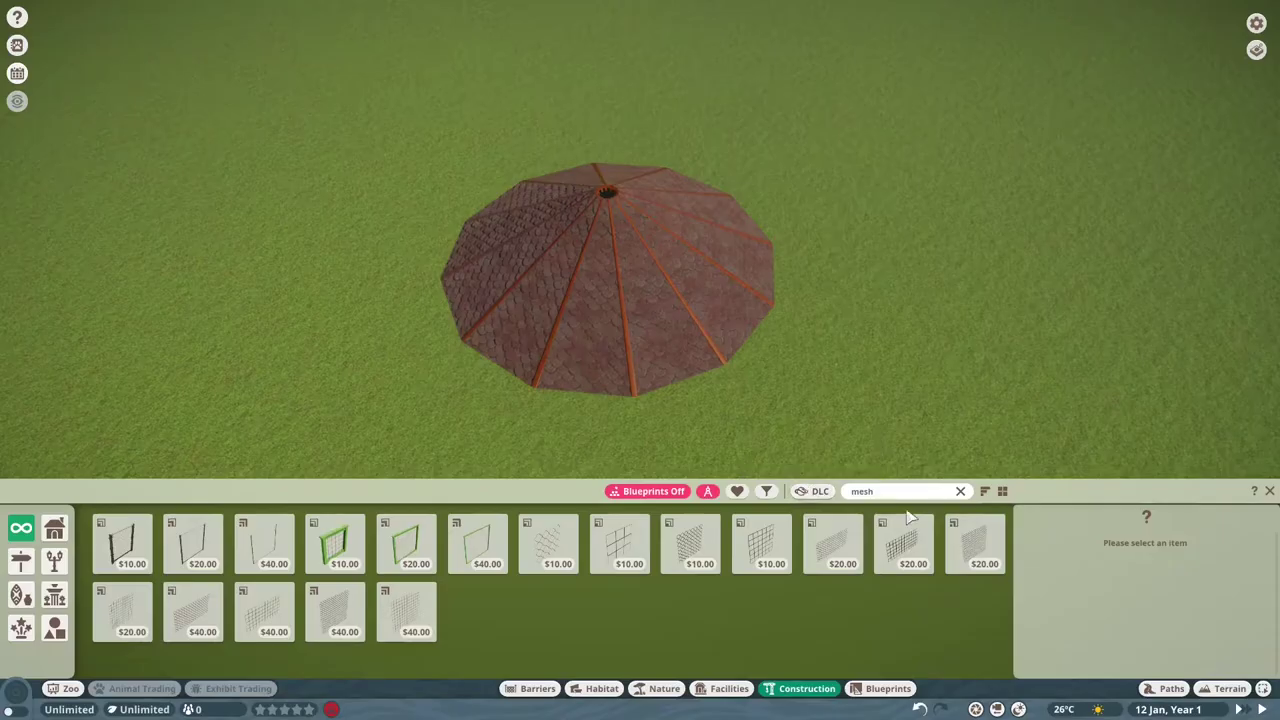
# Place the Mesh Fence Panel 4m x 2m 01 upright at the shingled roof's edge
pyautogui.click(834, 543)
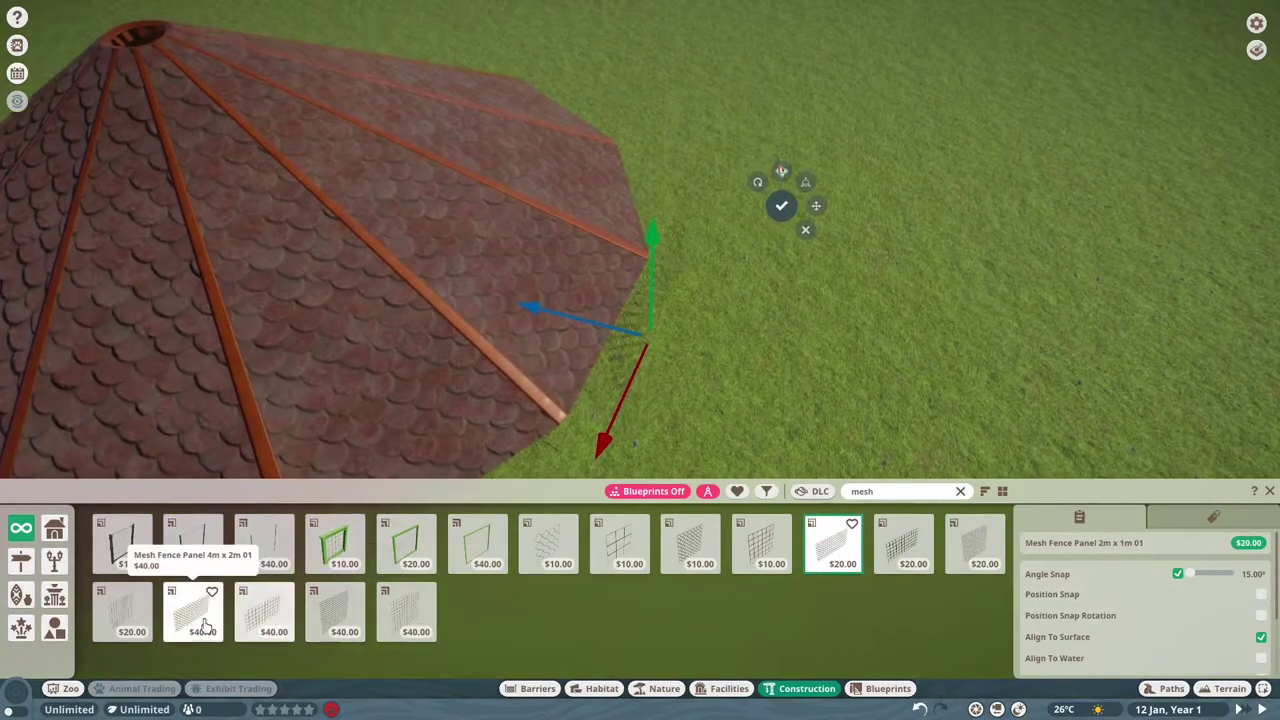
pyautogui.click(193, 611)
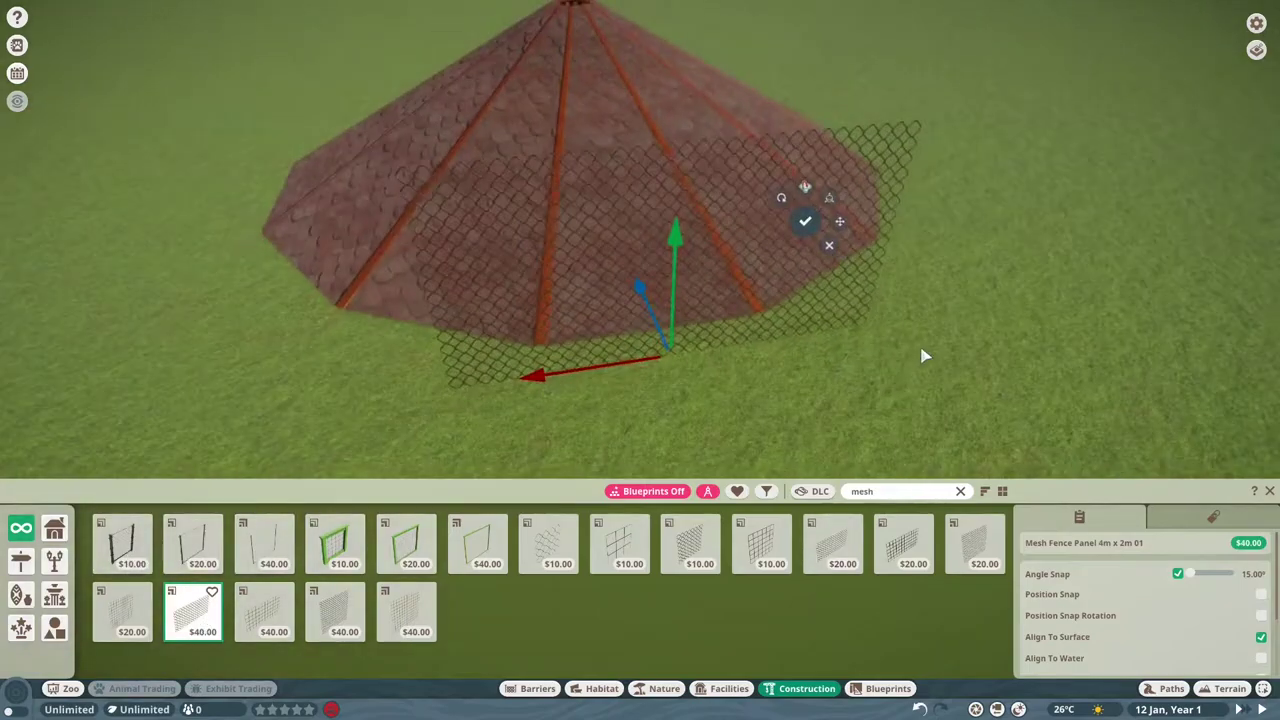
pyautogui.press('q')
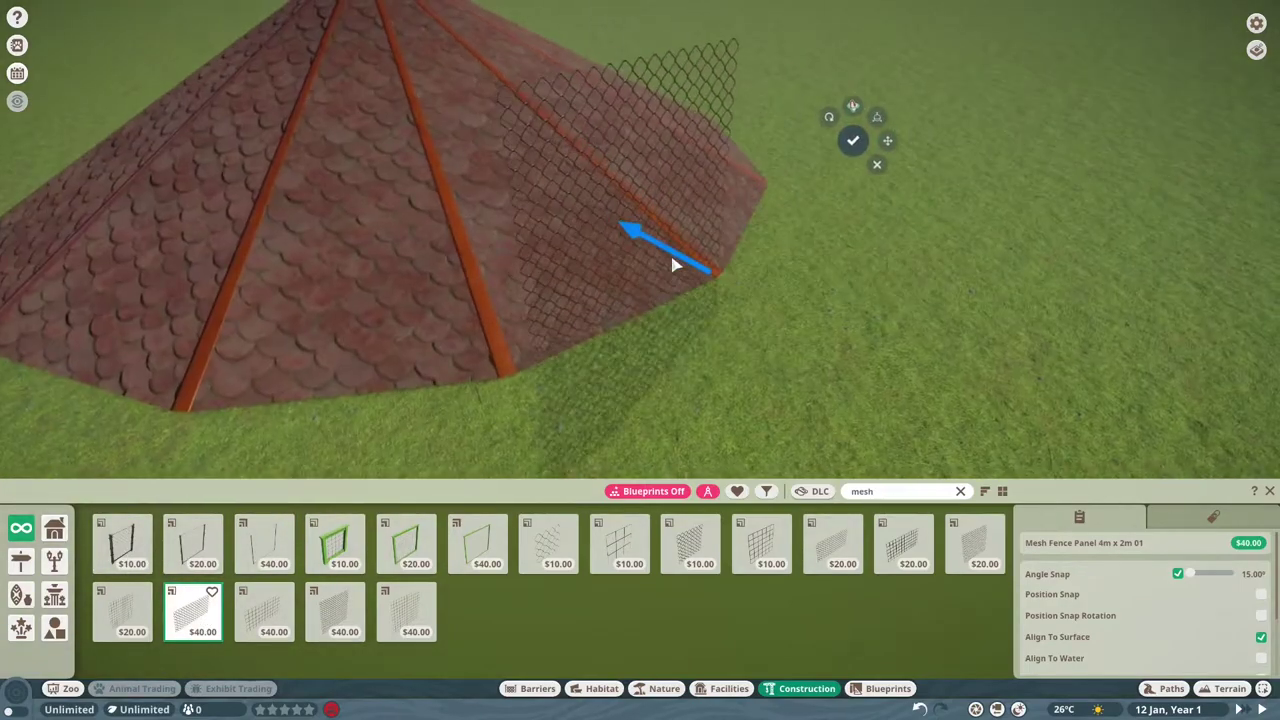
pyautogui.press('q')
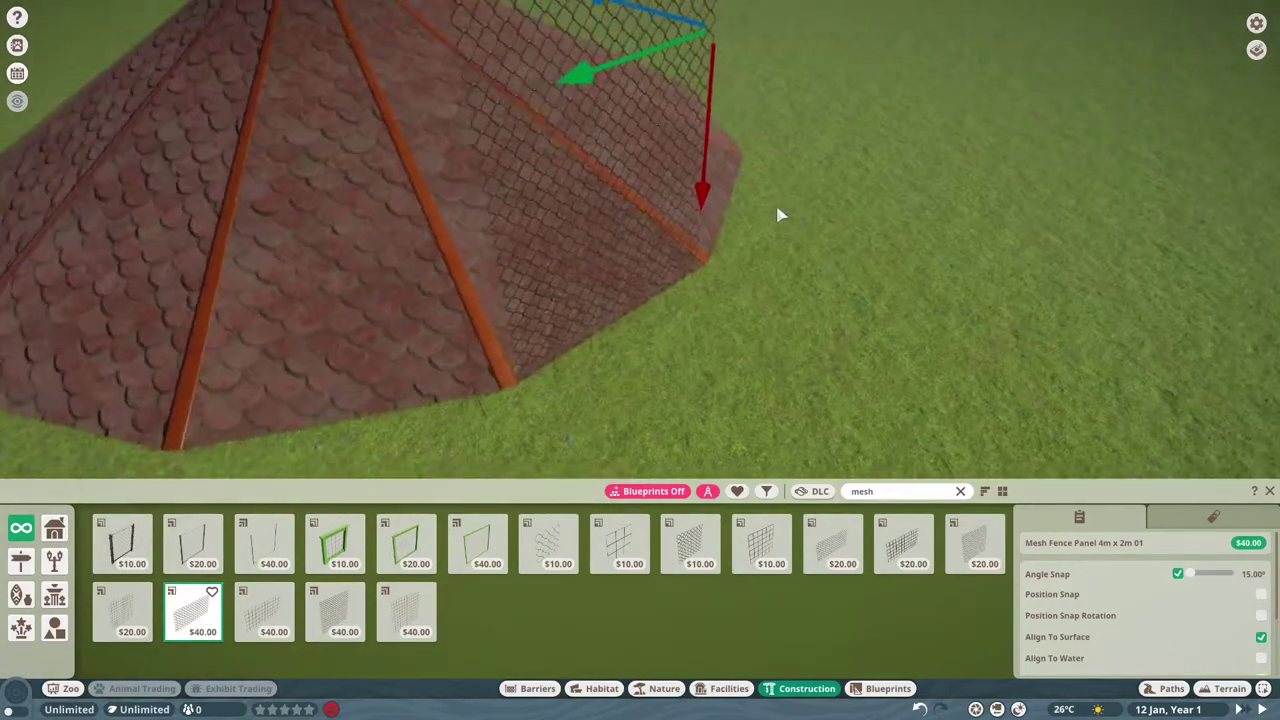
pyautogui.scroll(-5, 849, 343)
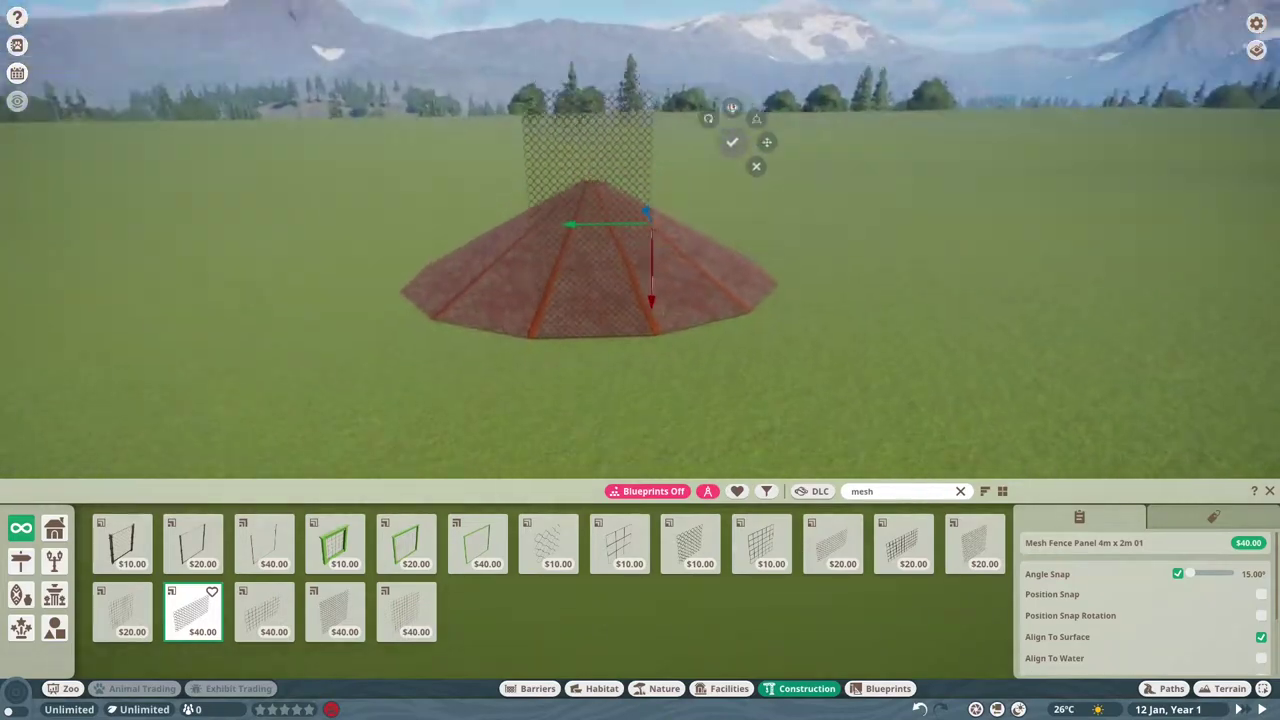
pyautogui.write('wood')
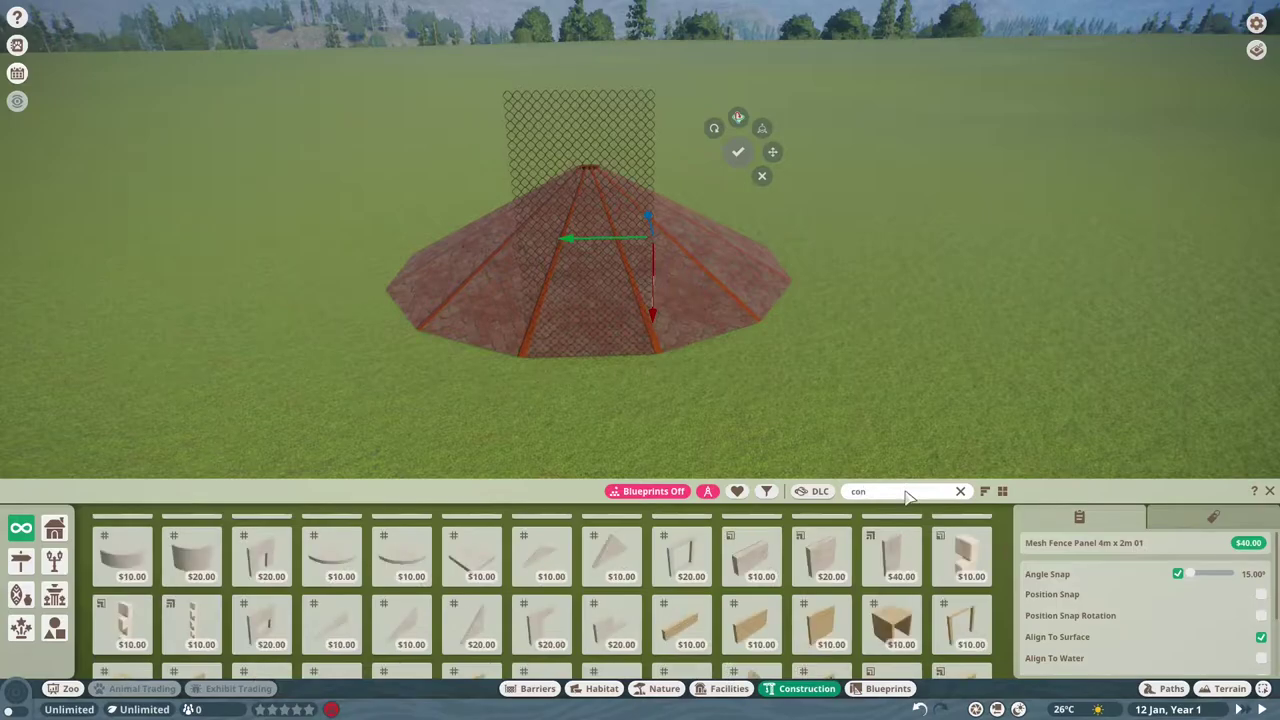
# Recolour a wooden pole dark brown and stand it upright beside the mesh panel
pyautogui.scroll(-5, 600, 560)
pyautogui.click(401, 555)
pyautogui.click(1038, 667)
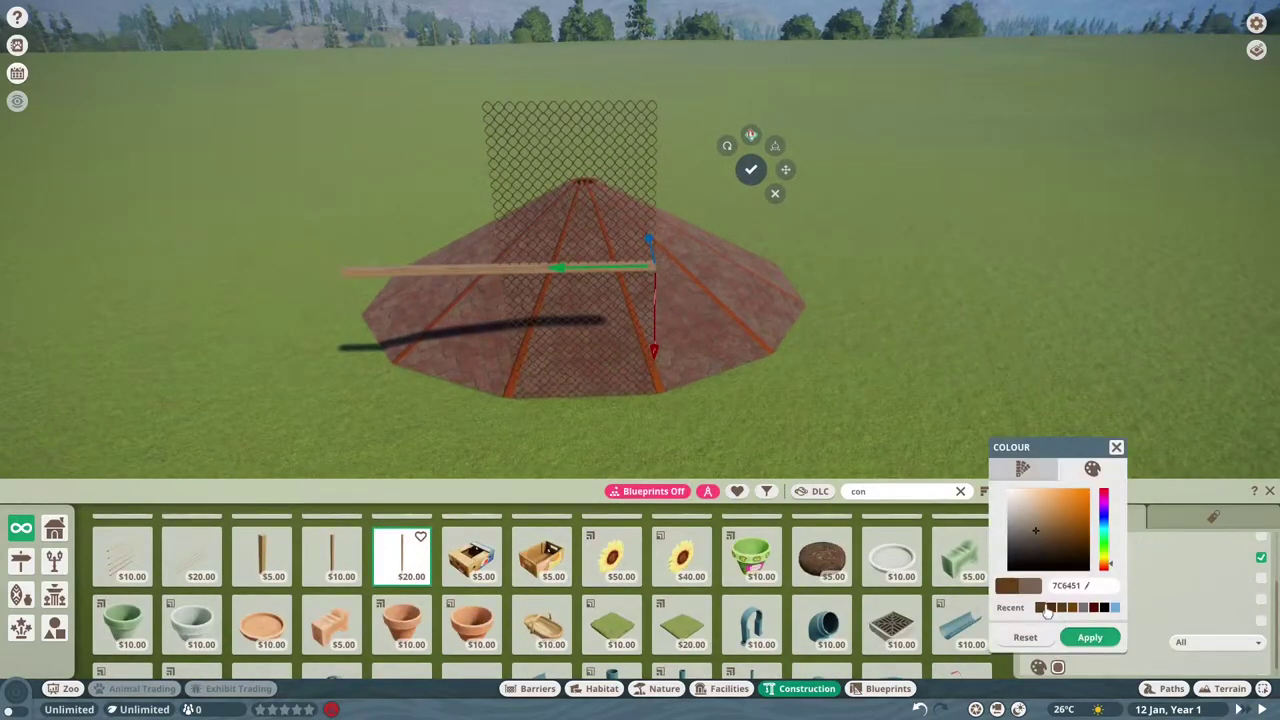
pyautogui.click(1046, 608)
pyautogui.click(1090, 637)
pyautogui.click(752, 137)
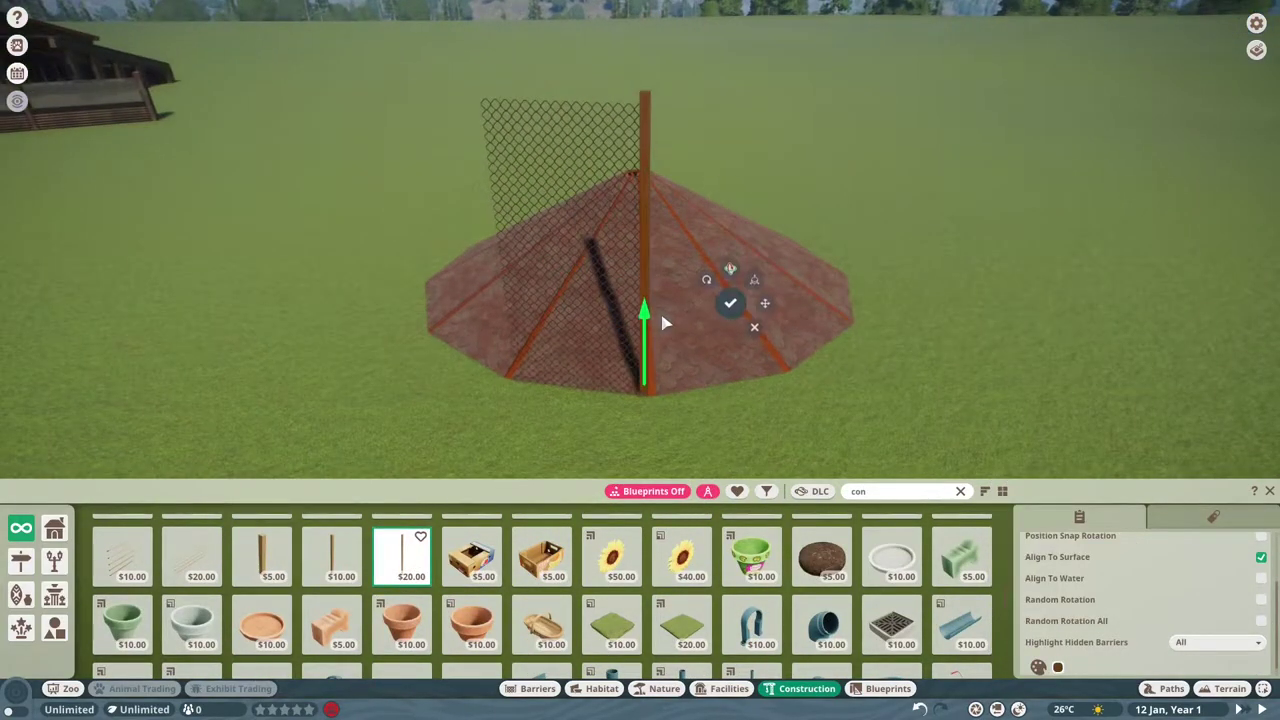
pyautogui.scroll(6, 666, 323)
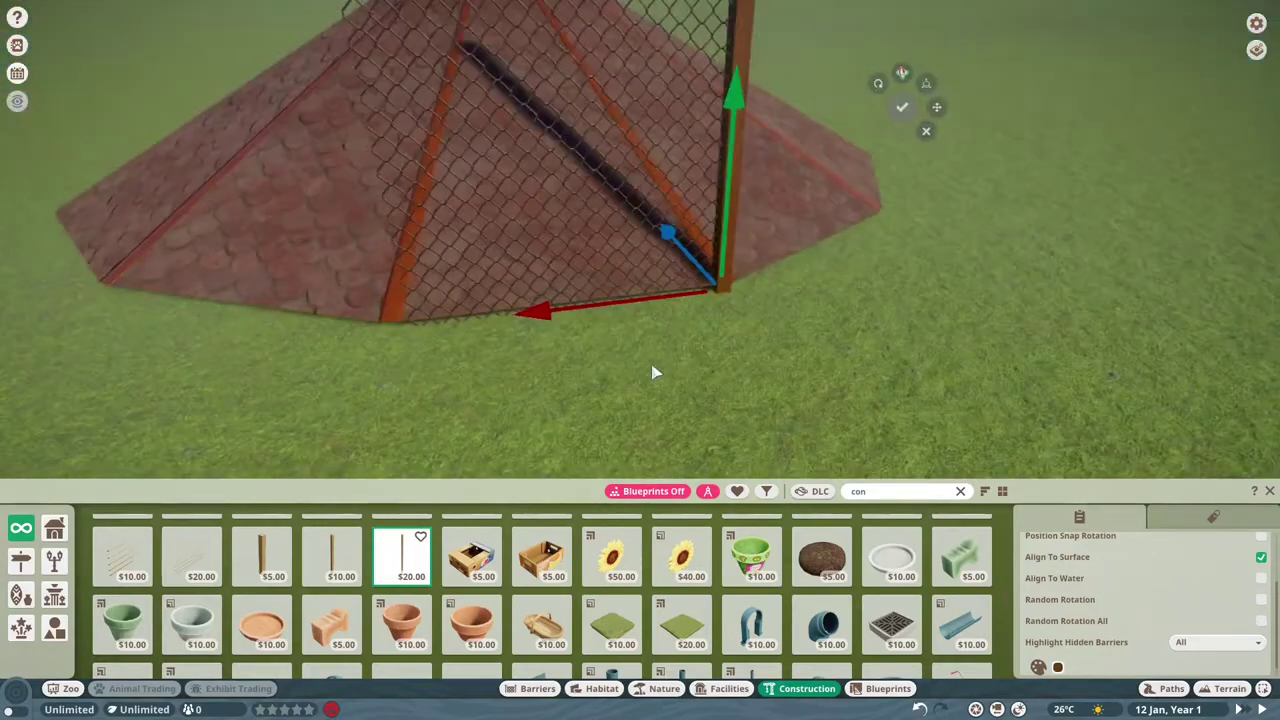
pyautogui.scroll(3, 652, 373)
pyautogui.scroll(-6, 620, 367)
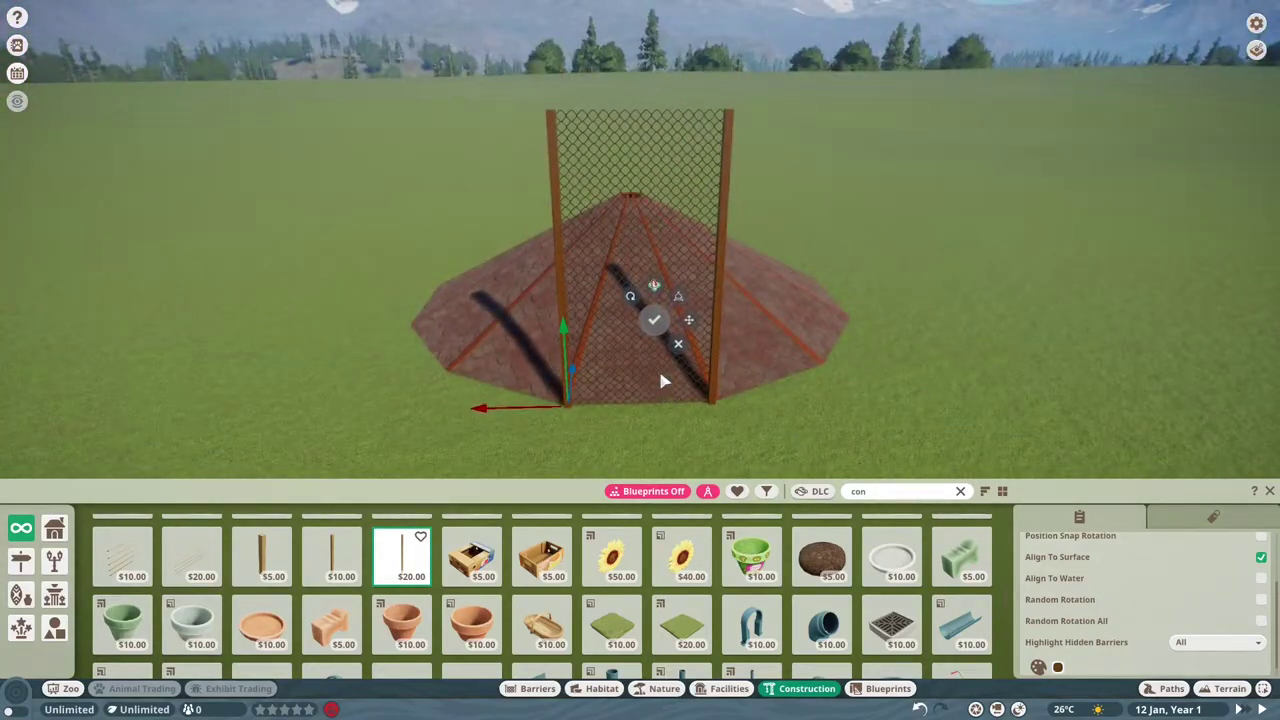
# Switch to the shorter $10 pole and move it into place on the panel frame
pyautogui.click(331, 555)
pyautogui.press('Tab')
pyautogui.scroll(5, 723, 380)
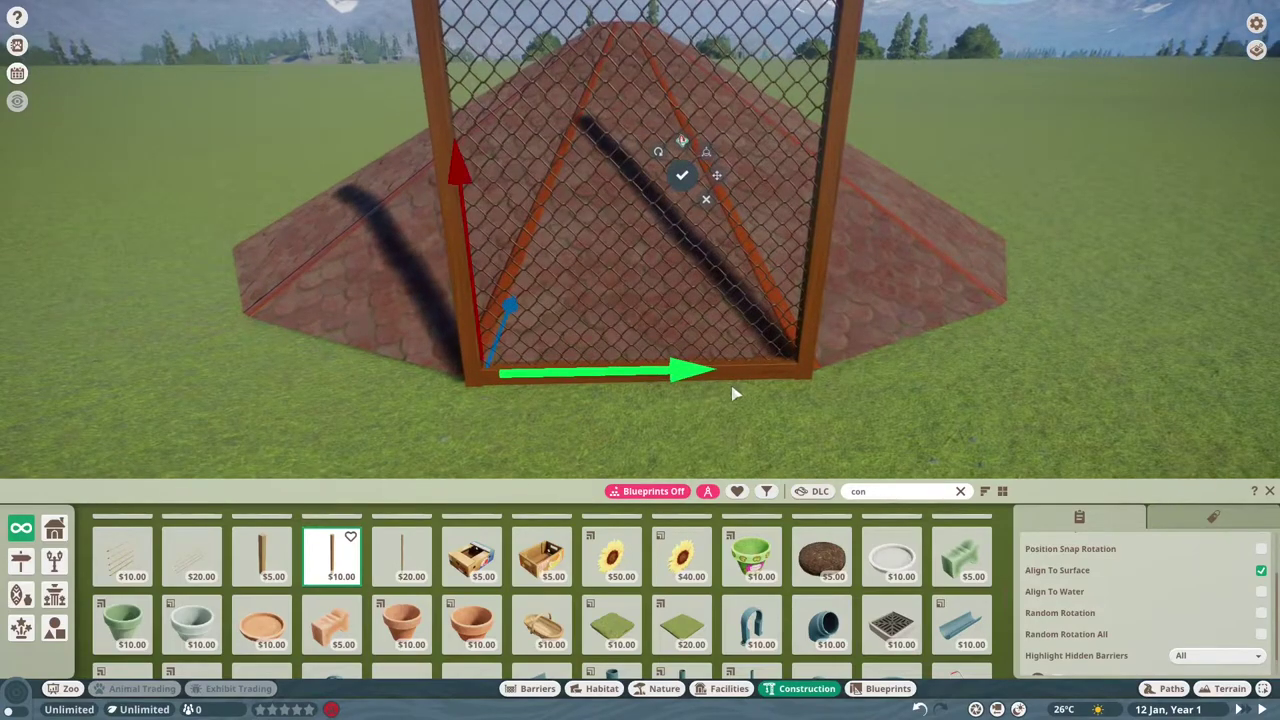
pyautogui.scroll(-5, 471, 258)
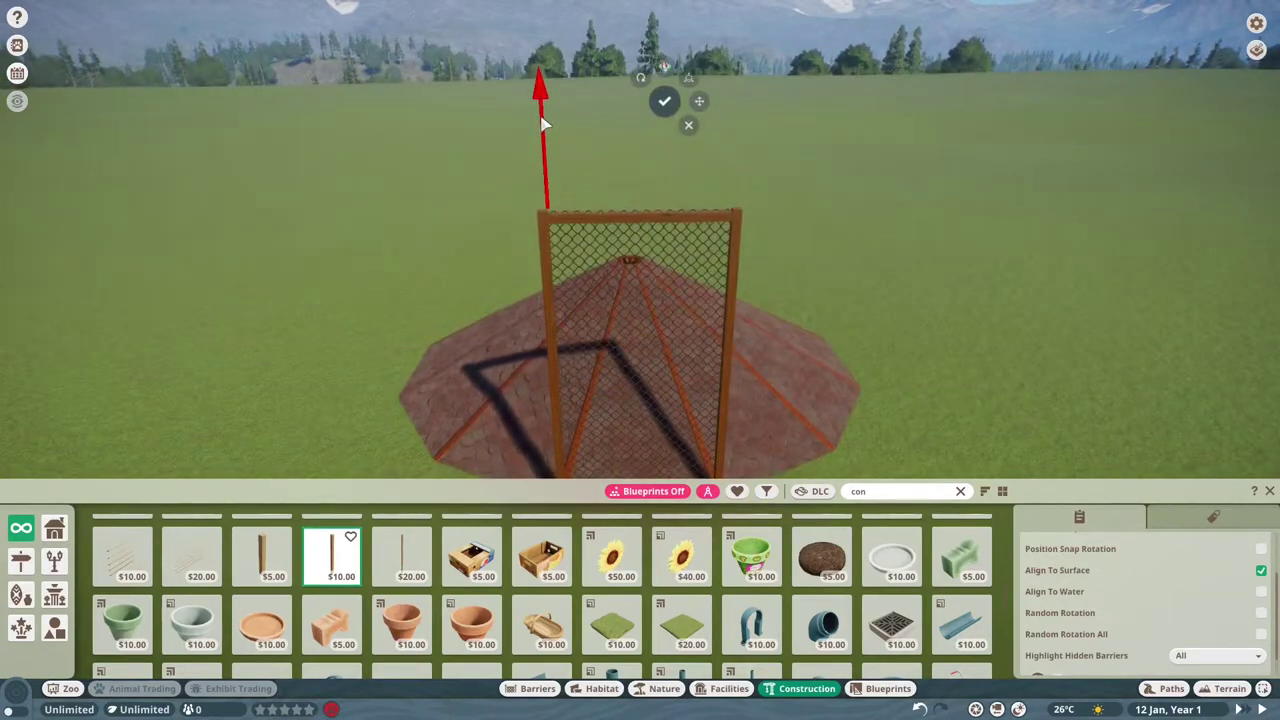
pyautogui.scroll(-3, 597, 257)
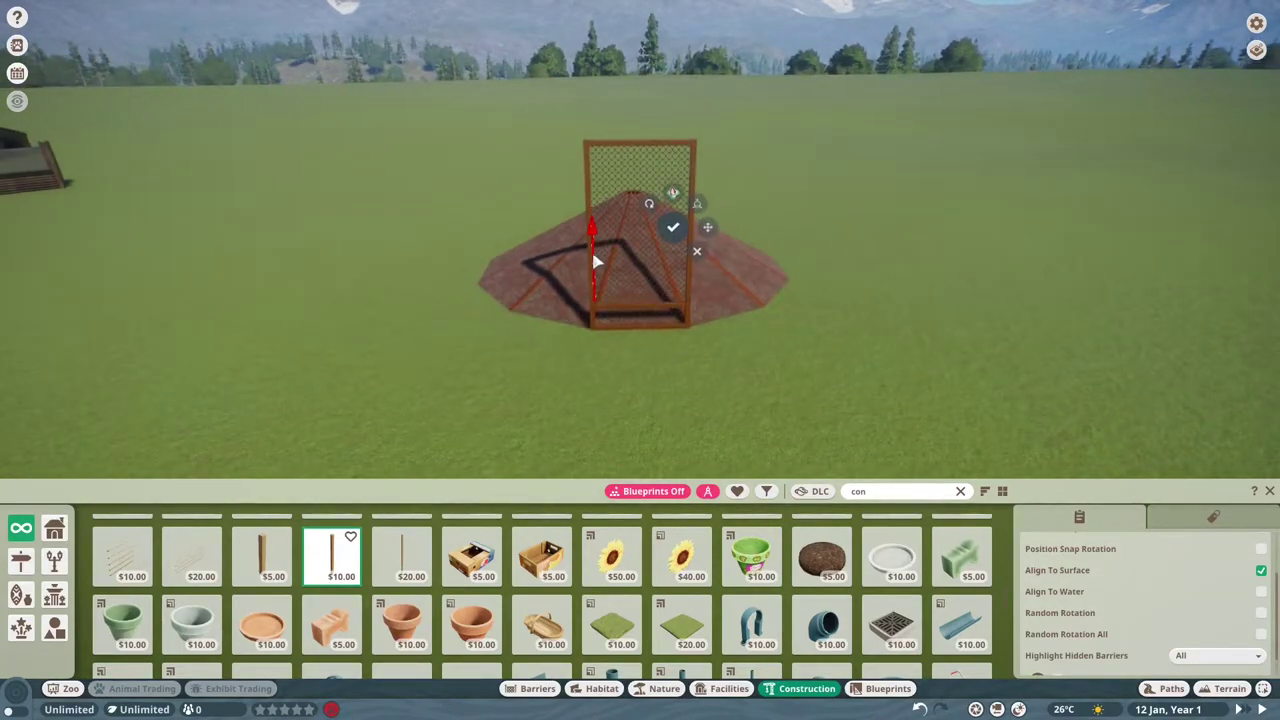
pyautogui.scroll(5, 549, 277)
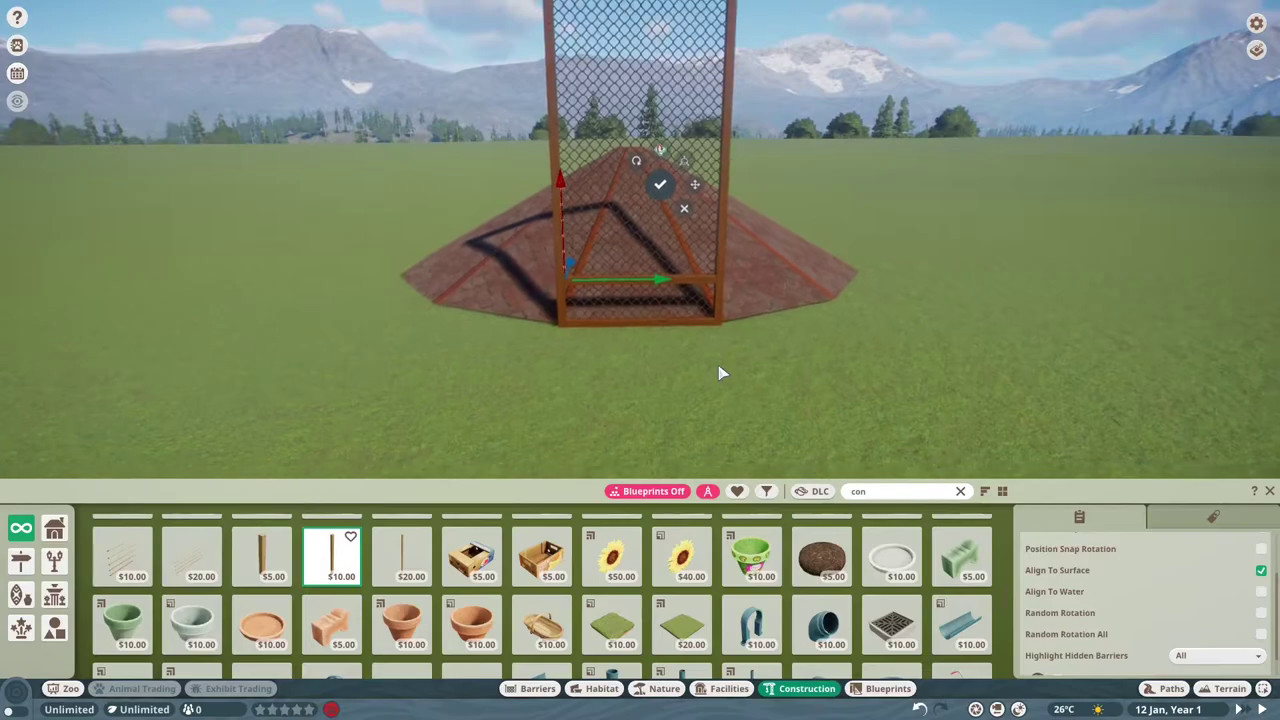
pyautogui.scroll(5, 715, 390)
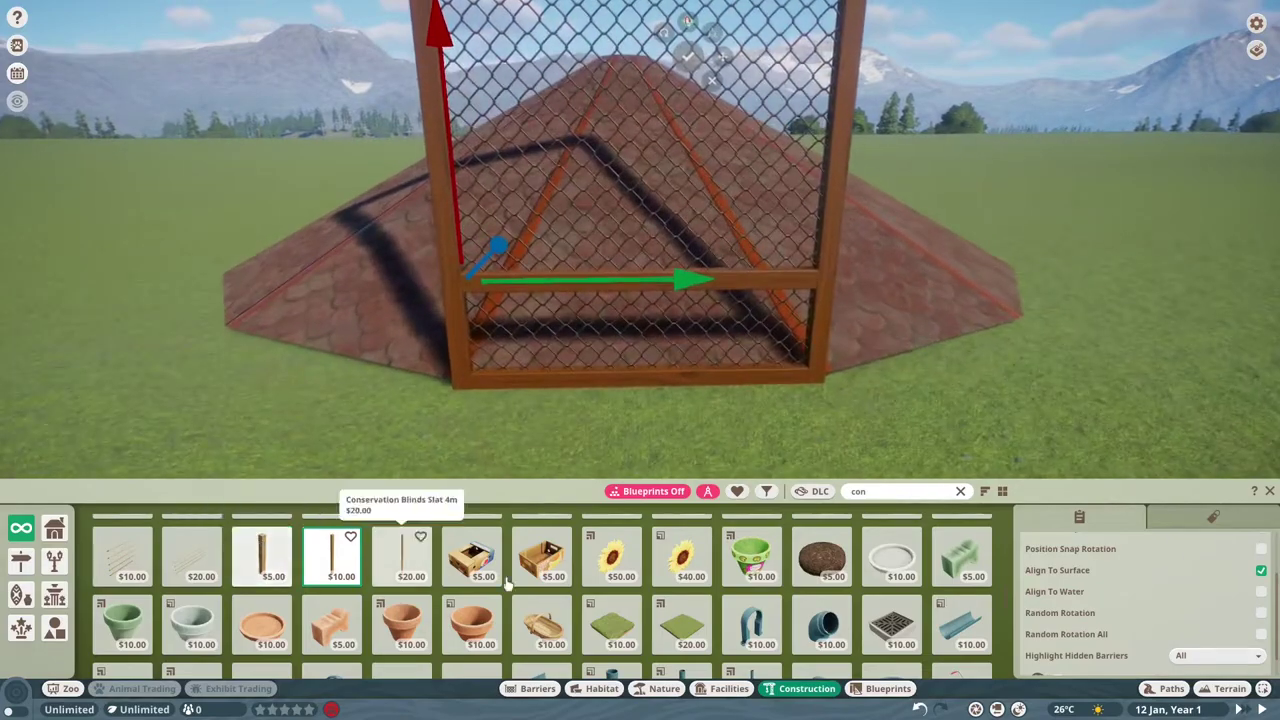
pyautogui.scroll(-3, 635, 615)
# Pick the Conservation Slat Cladding Beam Thick 1m, set its colour and stack planks at the panel base
pyautogui.scroll(-3, 635, 615)
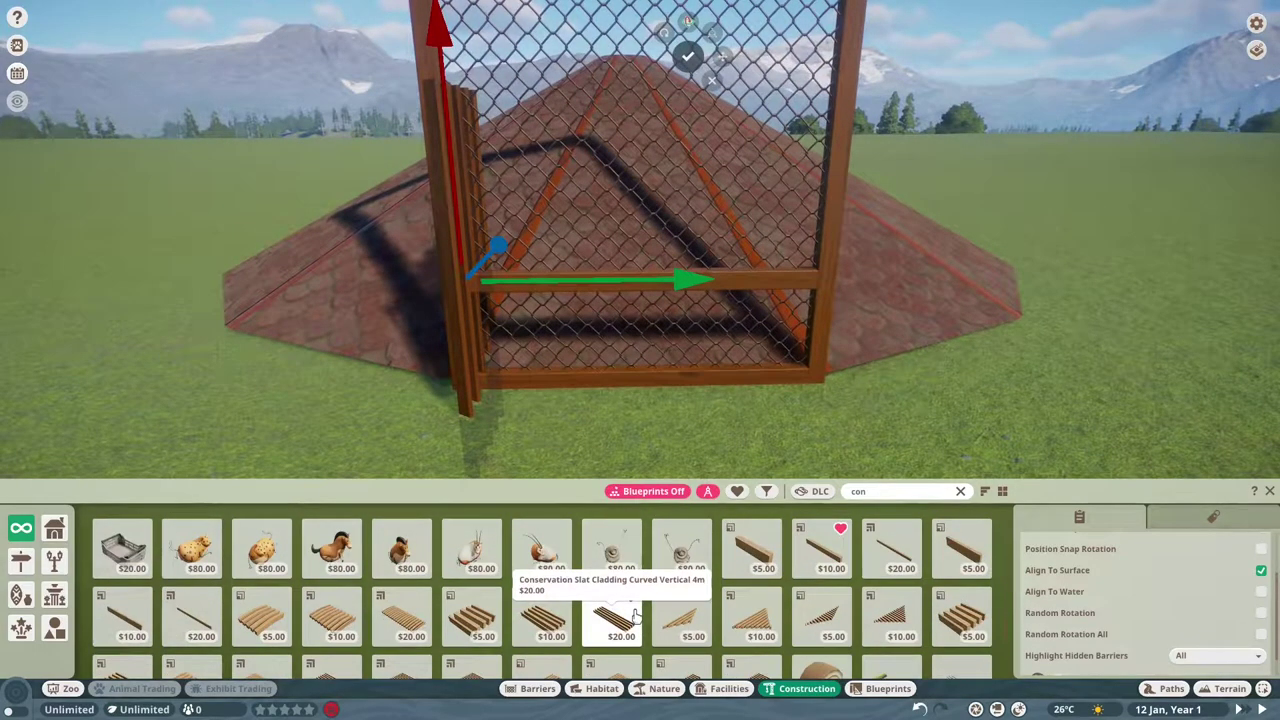
pyautogui.click(753, 550)
pyautogui.scroll(3, 427, 282)
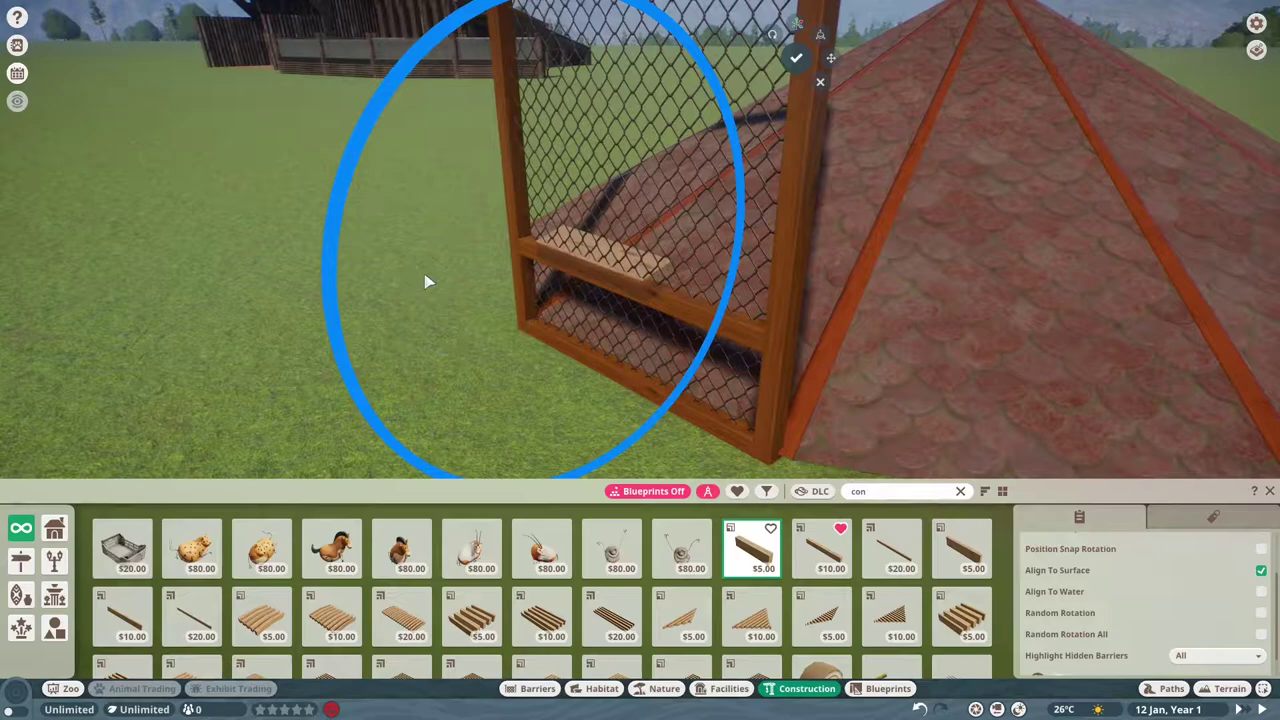
pyautogui.press('e')
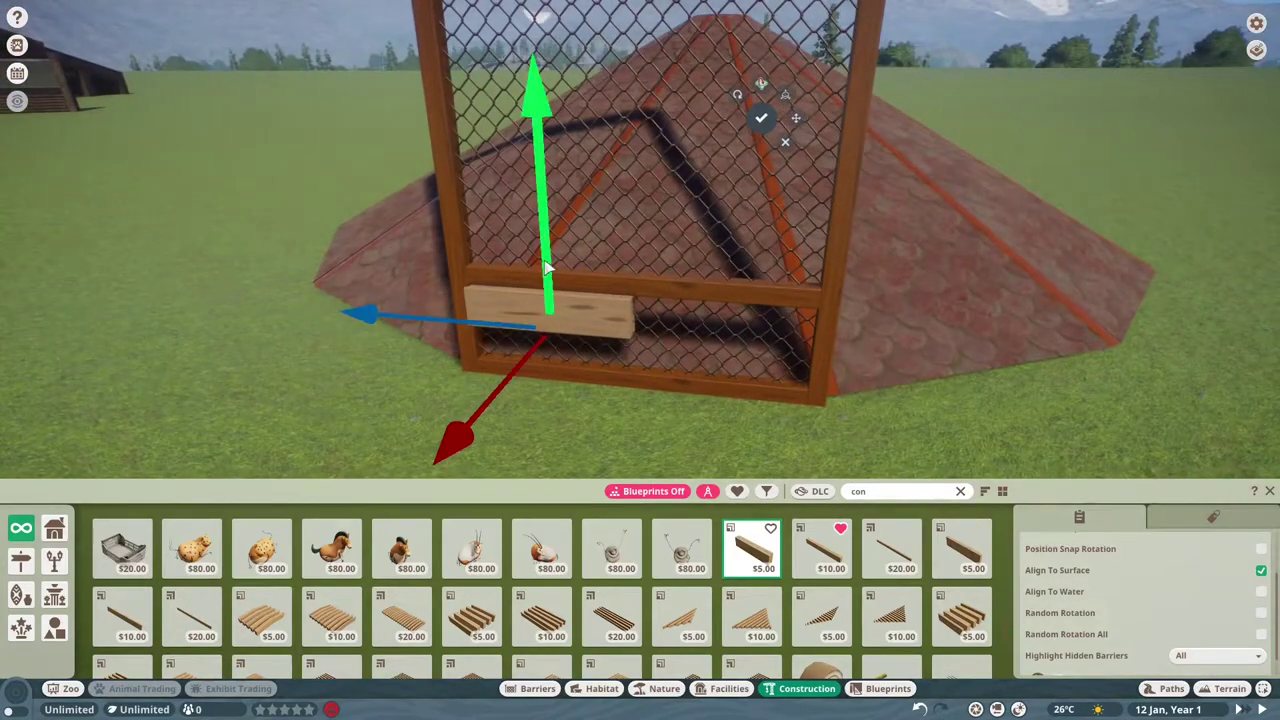
pyautogui.scroll(-2, 505, 425)
pyautogui.click(1088, 566)
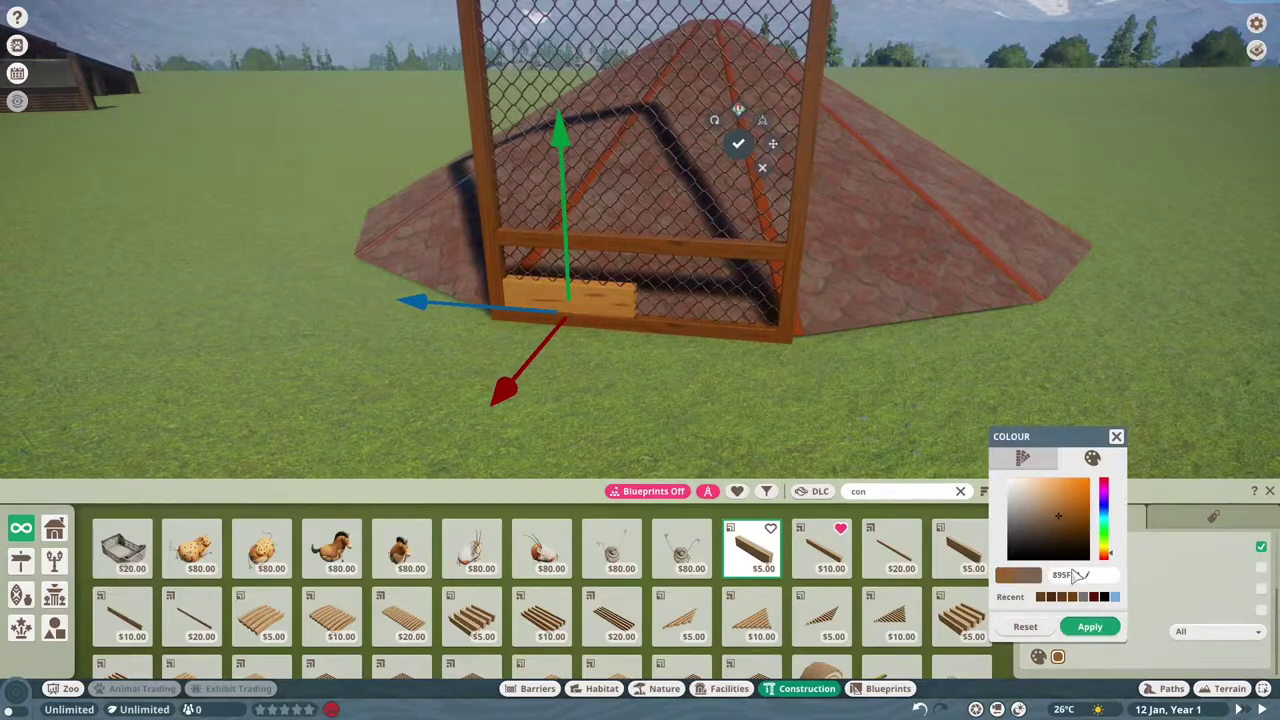
pyautogui.press('Escape')
# Select and reposition the lower plank at the mesh panel's base
pyautogui.scroll(3, 508, 229)
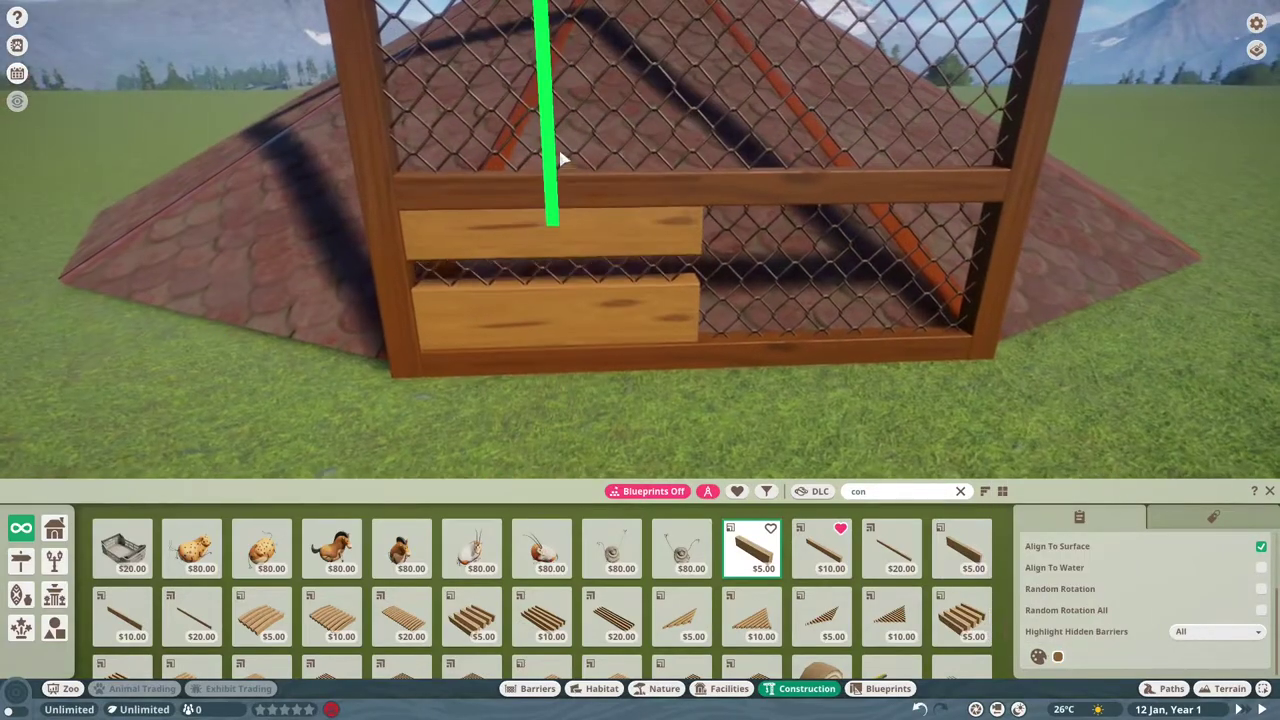
pyautogui.click(643, 337)
pyautogui.press('Escape')
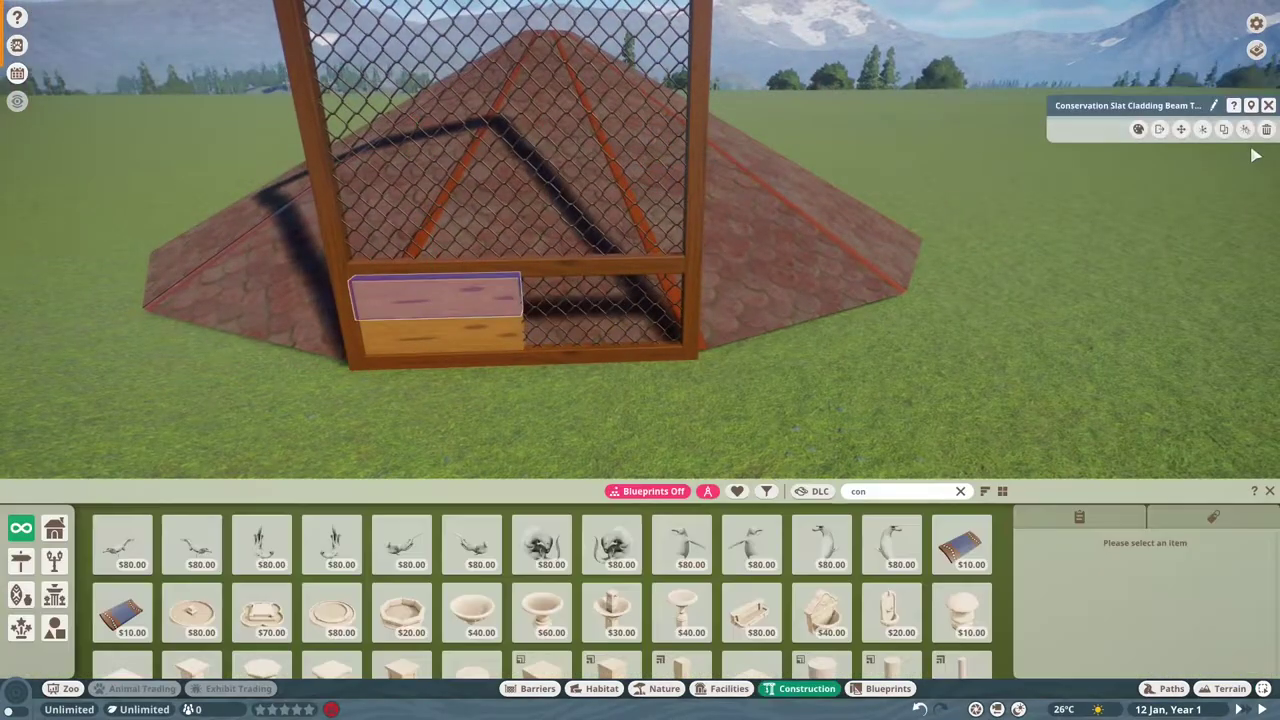
pyautogui.click(352, 300)
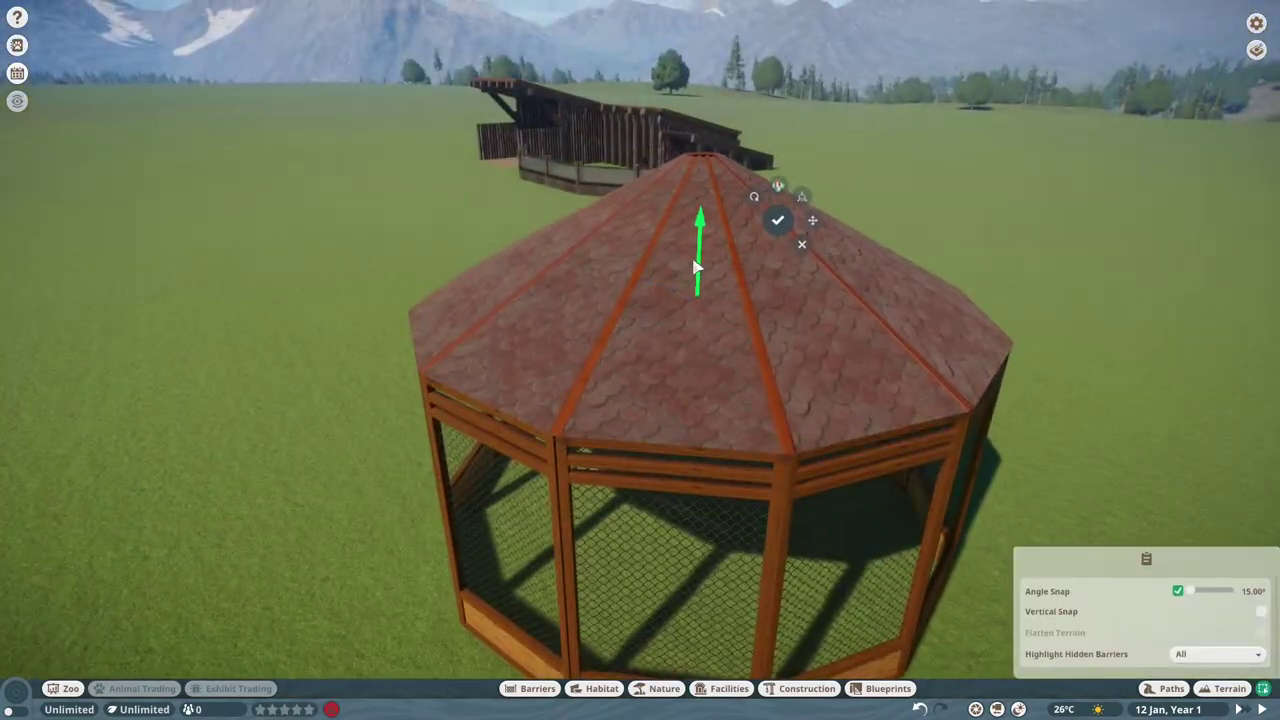
# Confirm the roof on the aviary and select one of its upper slats in the building group
pyautogui.click(880, 423)
pyautogui.scroll(-5, 791, 446)
pyautogui.scroll(3, 793, 440)
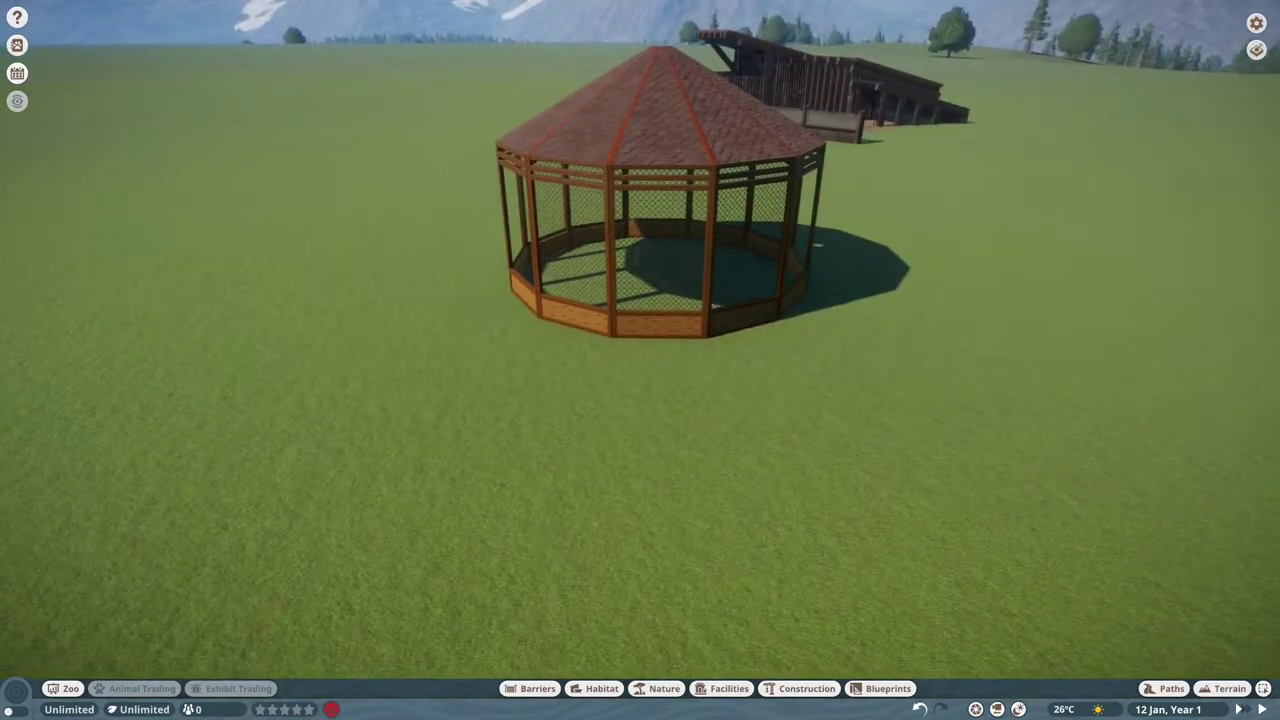
pyautogui.click(806, 689)
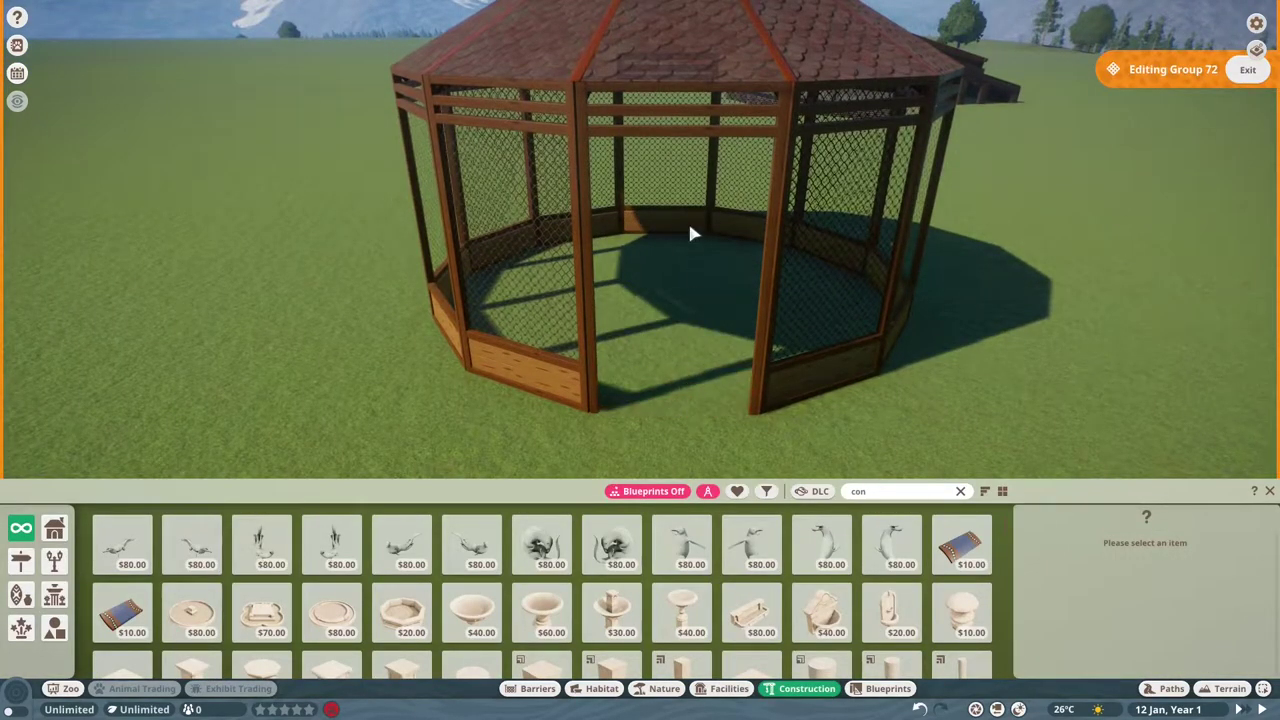
pyautogui.click(695, 132)
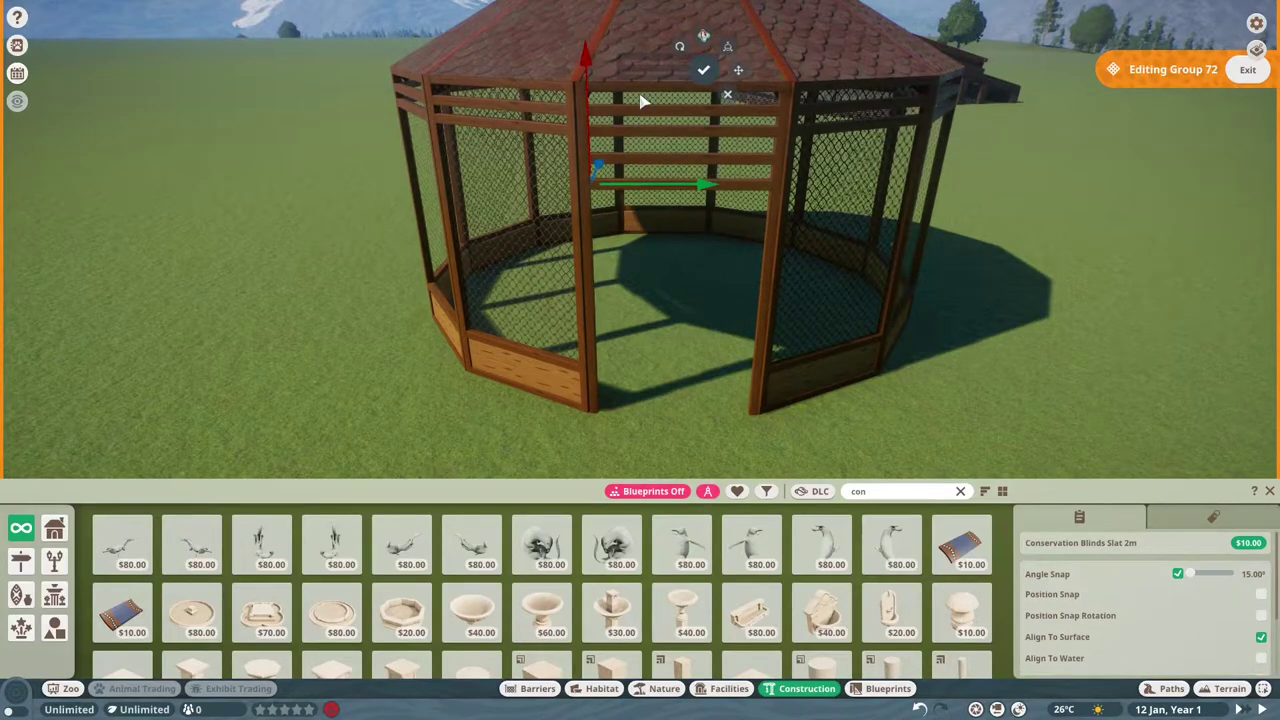
pyautogui.scroll(-5, 691, 329)
pyautogui.press('Escape')
# Move the aviary gazebo so it sits against the end of the glass fence
pyautogui.click(1262, 619)
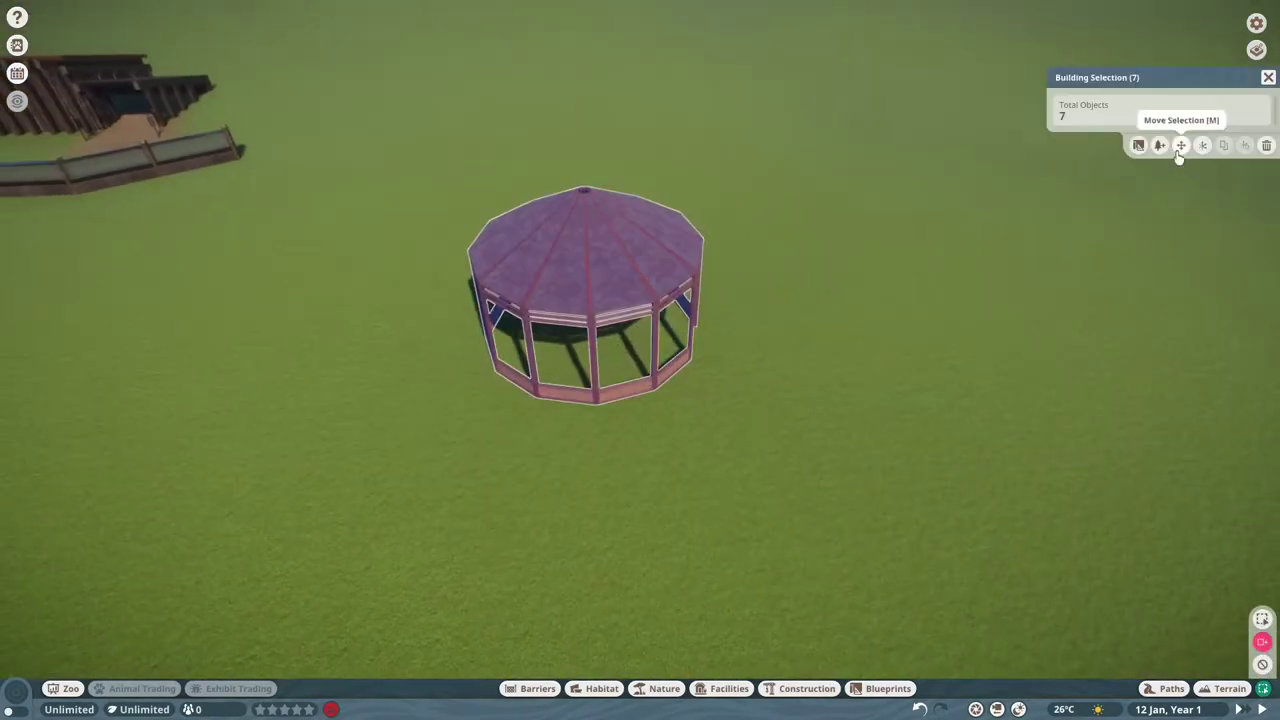
pyautogui.click(1180, 146)
pyautogui.scroll(5, 691, 263)
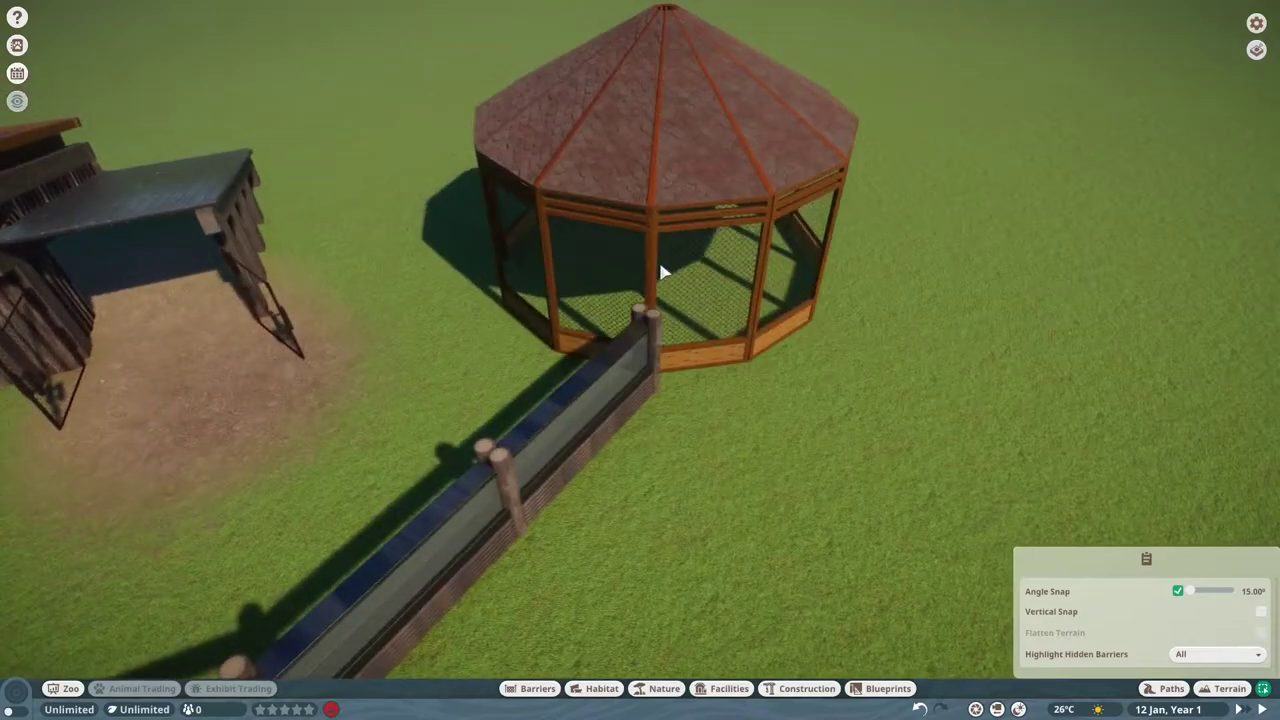
pyautogui.click(629, 277)
pyautogui.scroll(3, 749, 340)
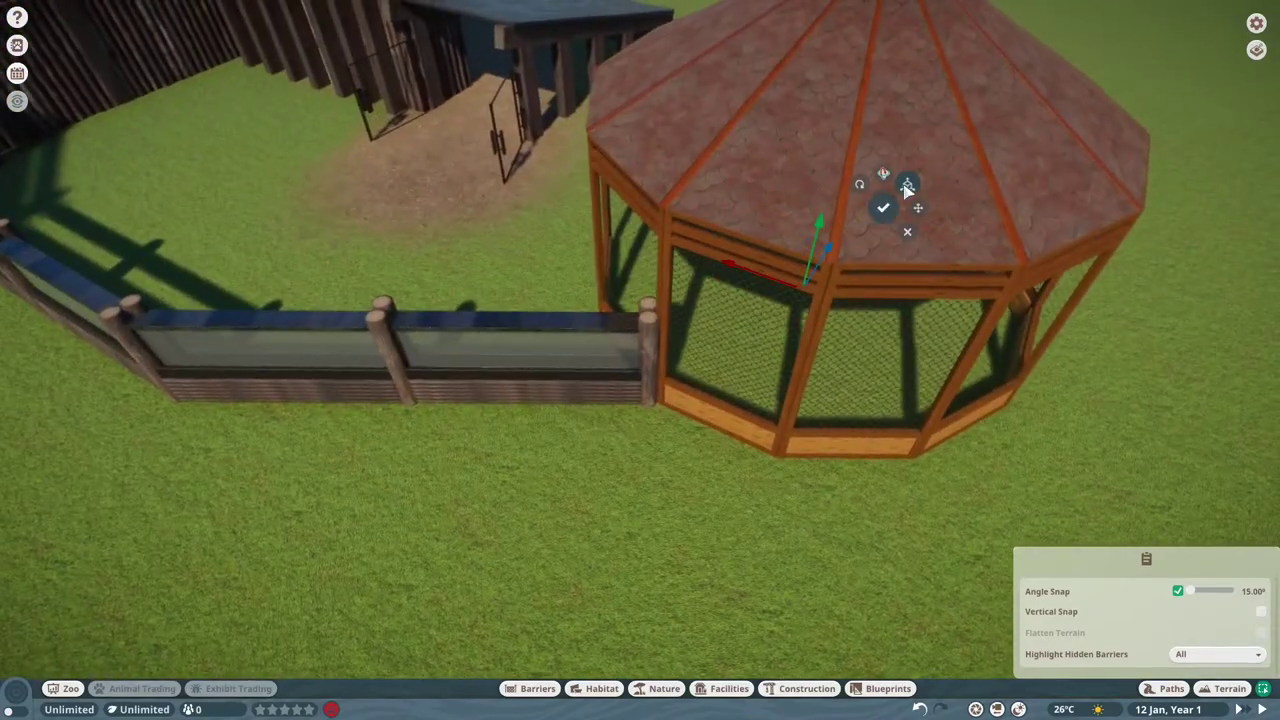
pyautogui.press('q')
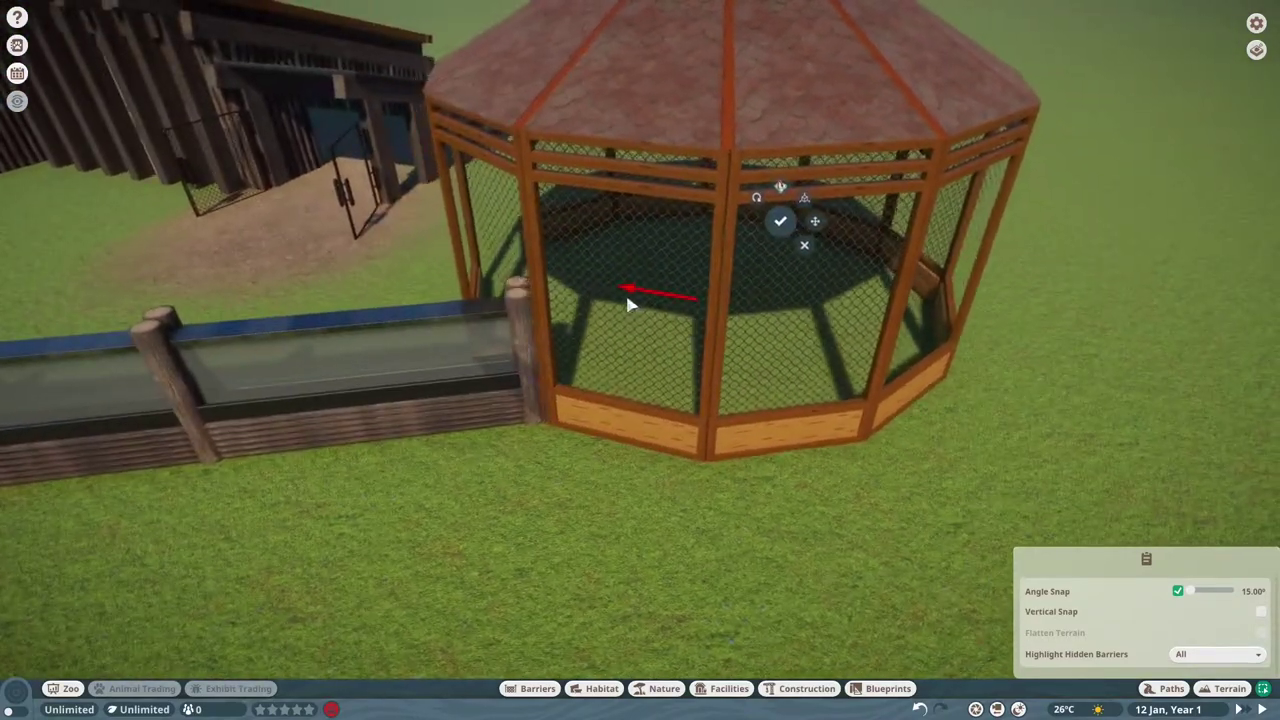
pyautogui.press('Return')
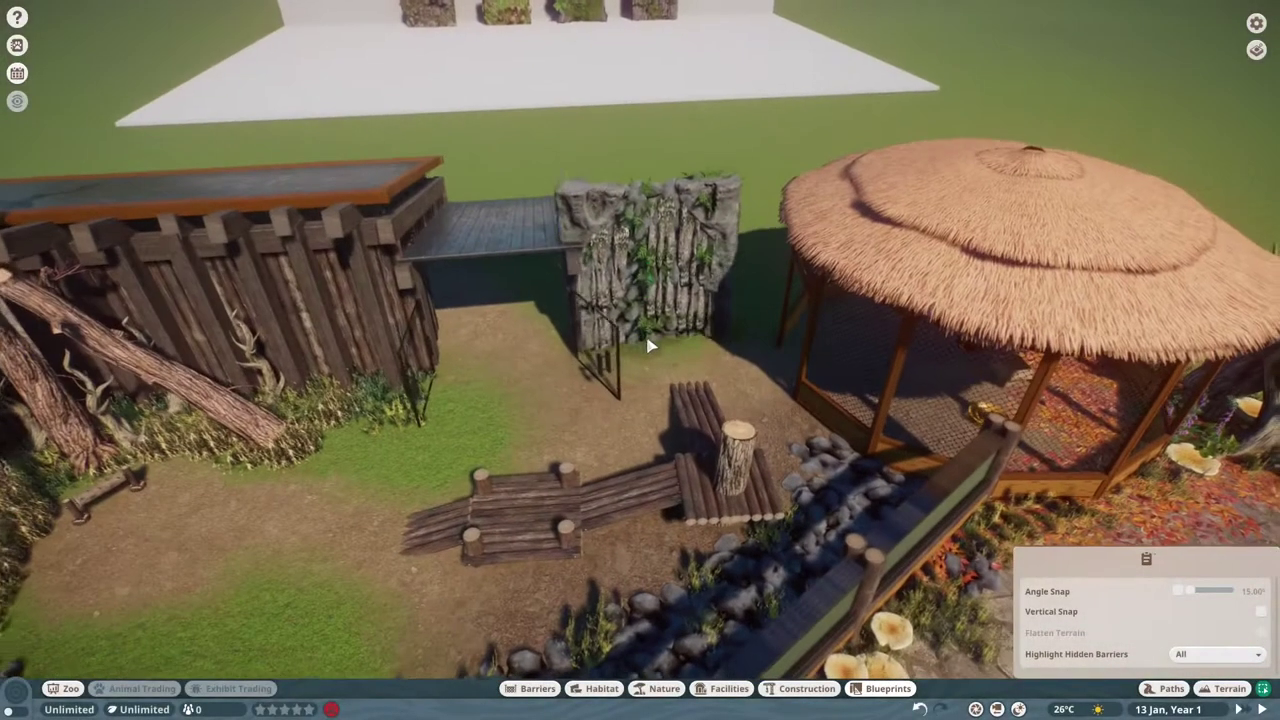
# Adjust the camera zoom over the habitat and aviary
pyautogui.scroll(3, 660, 335)
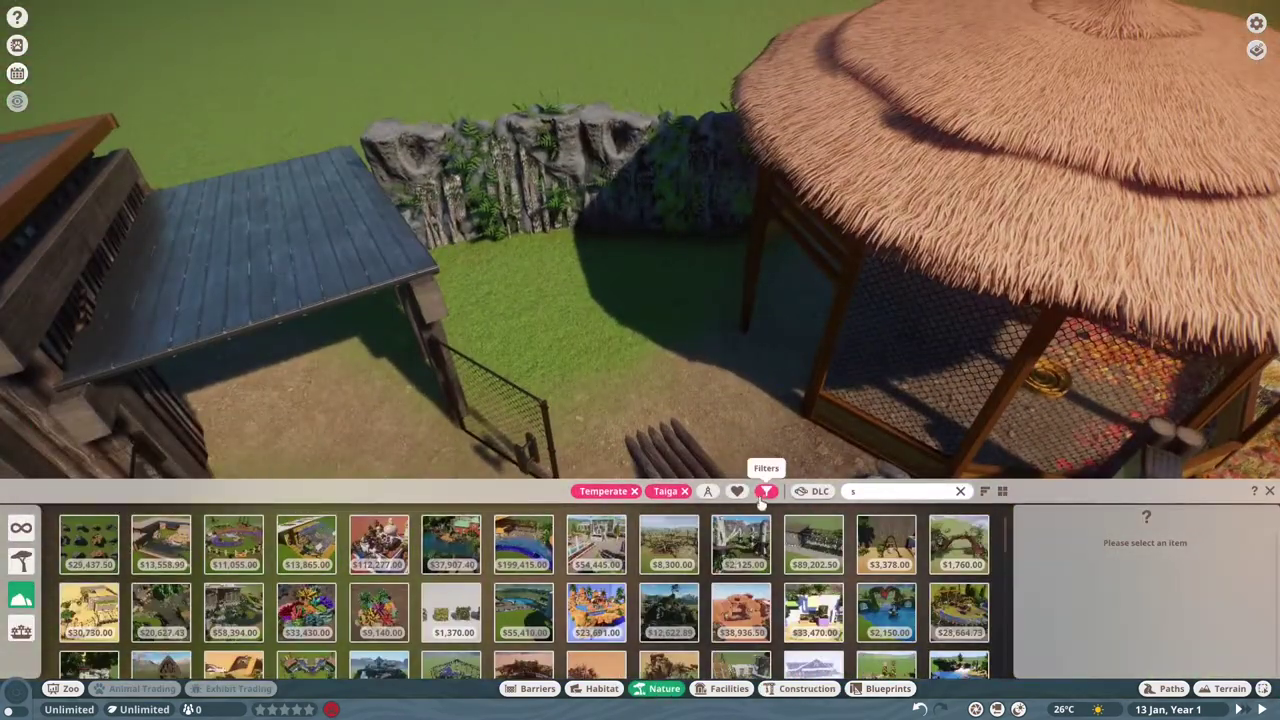
# Clear the biome filters, switch Blueprints Off, and pick up a rock piece
pyautogui.click(766, 498)
pyautogui.click(703, 466)
pyautogui.click(88, 545)
# Recolour the rock grey and adjust the placed rocks in the wall
pyautogui.click(1038, 656)
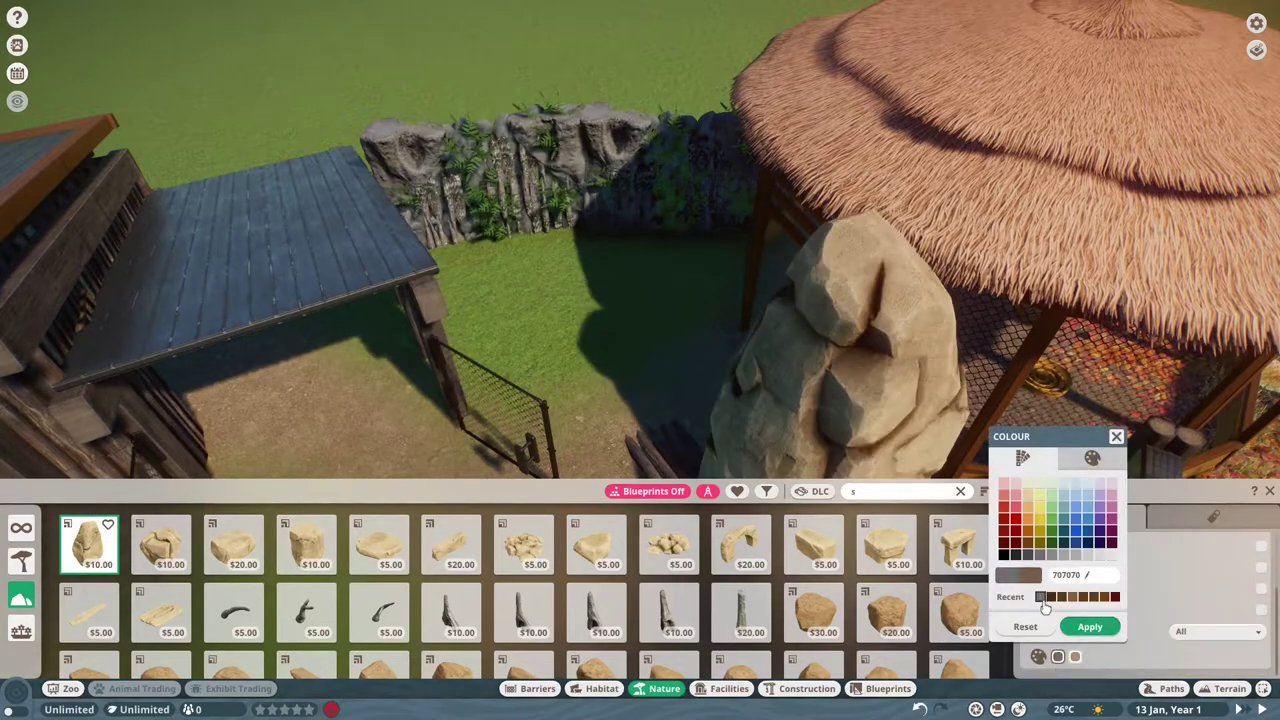
pyautogui.click(1010, 500)
pyautogui.click(1117, 434)
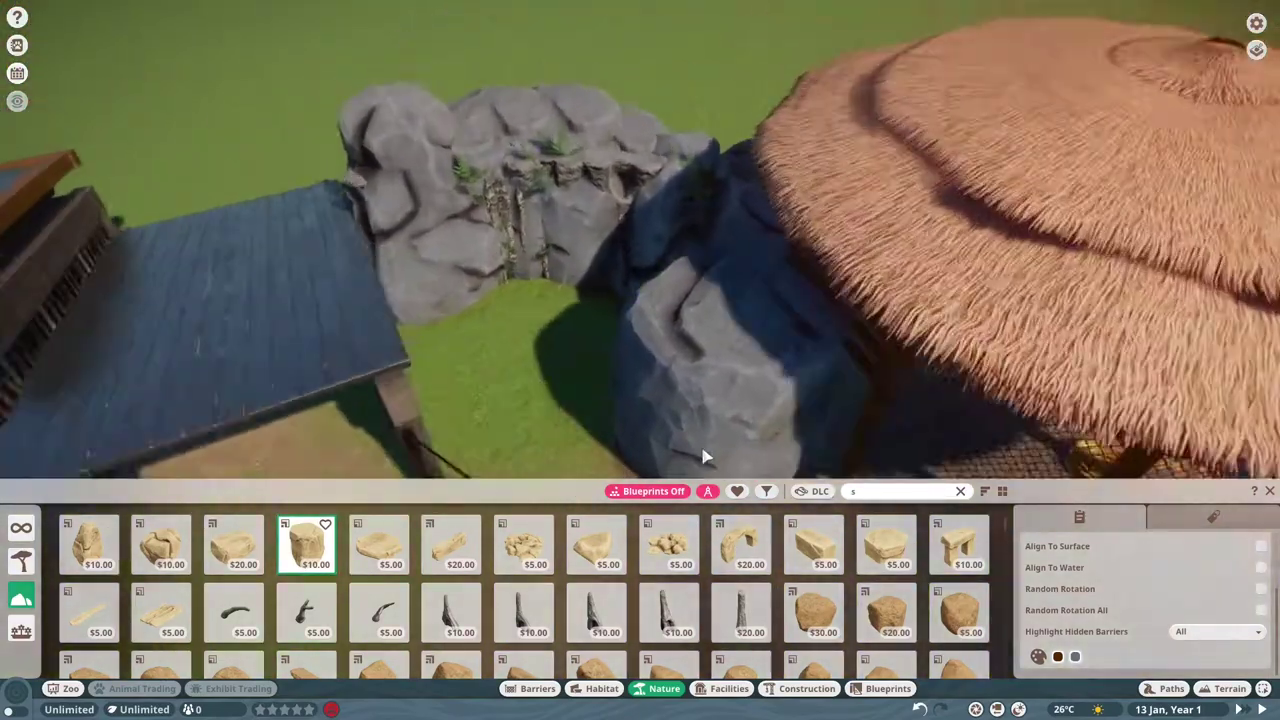
pyautogui.click(427, 330)
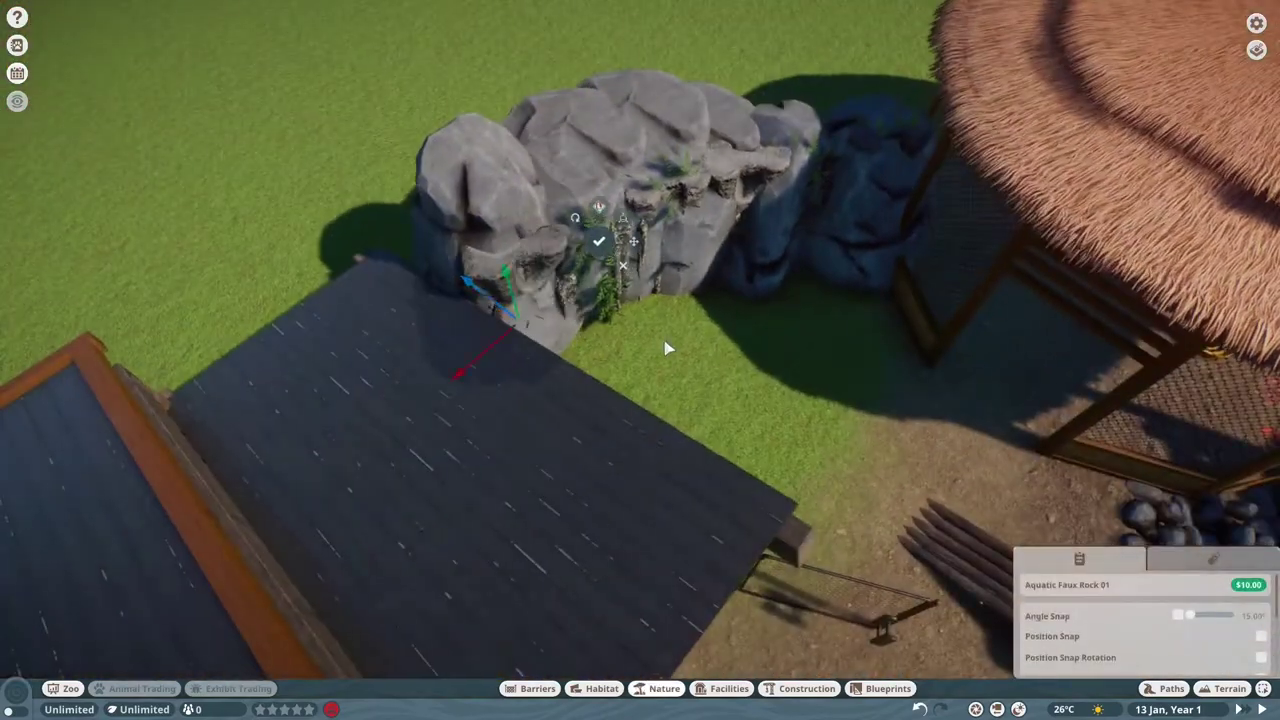
pyautogui.click(515, 245)
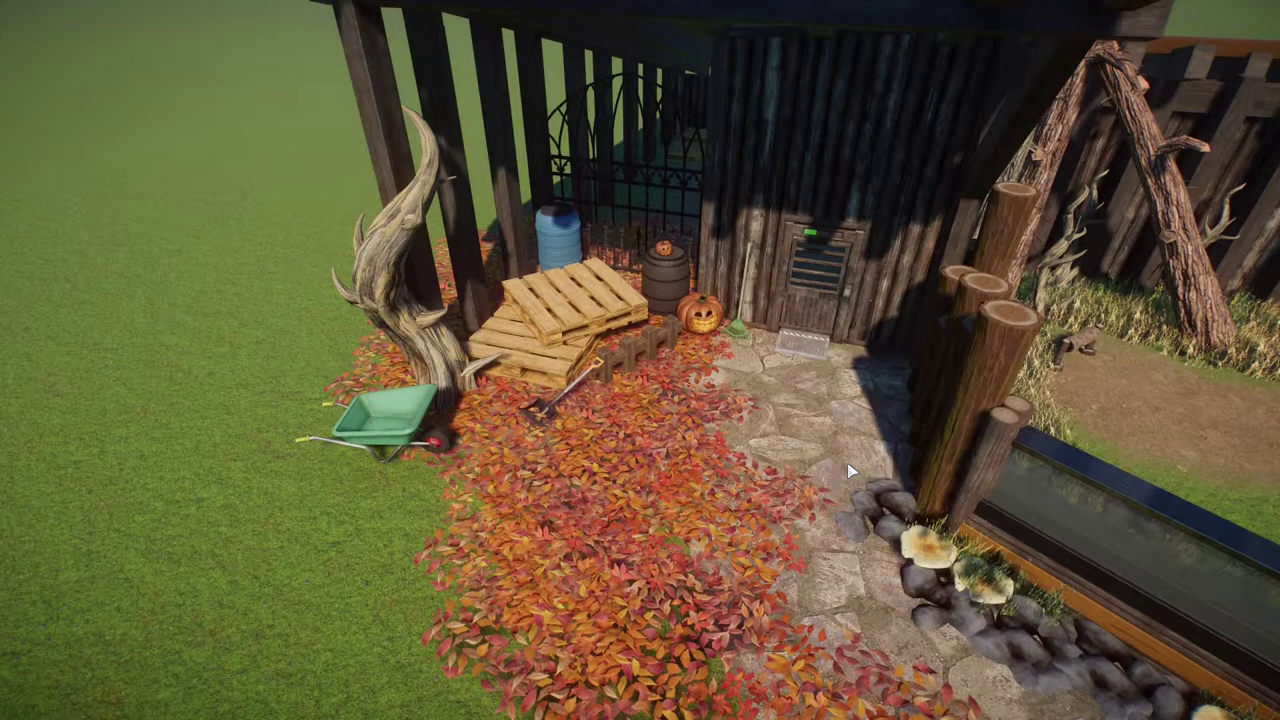
# Zoom the camera out along the stone path around the habitat
pyautogui.scroll(-10, 848, 468)
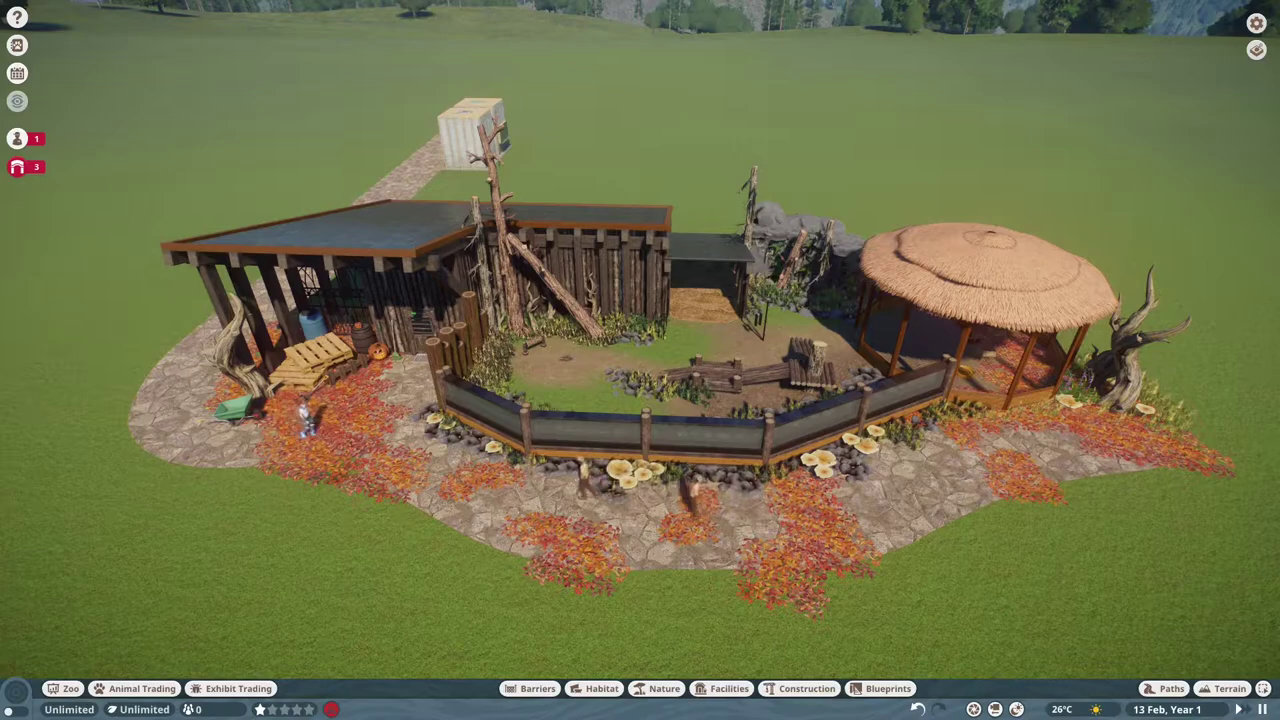
# Untick Enable Escapes under Sandbox Animal Settings, apply and save, then resume the game
pyautogui.press('Escape')
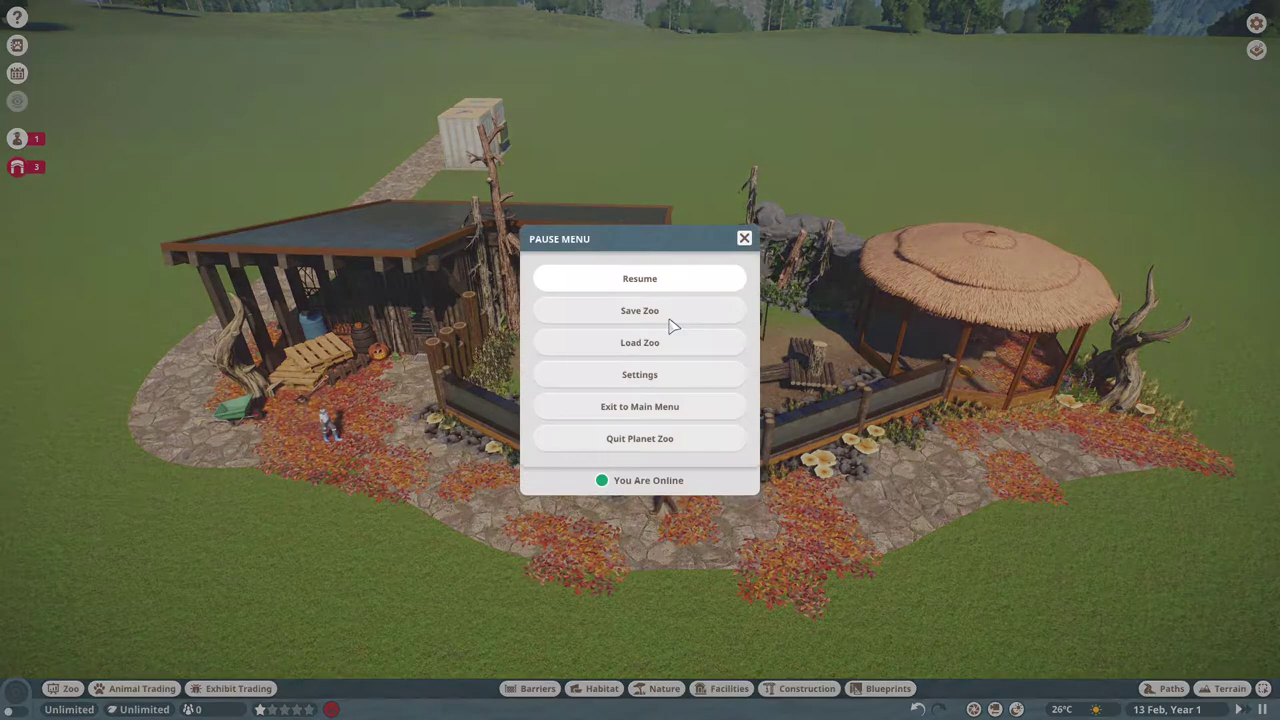
pyautogui.click(651, 377)
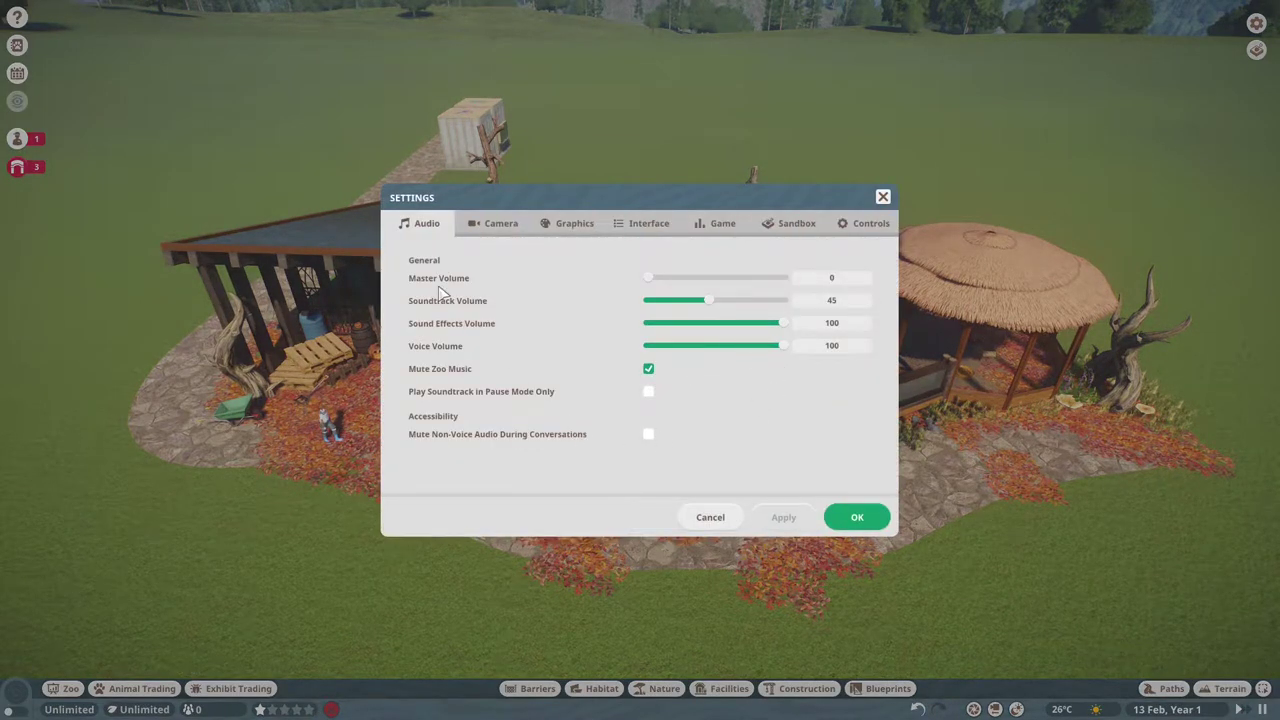
pyautogui.click(790, 223)
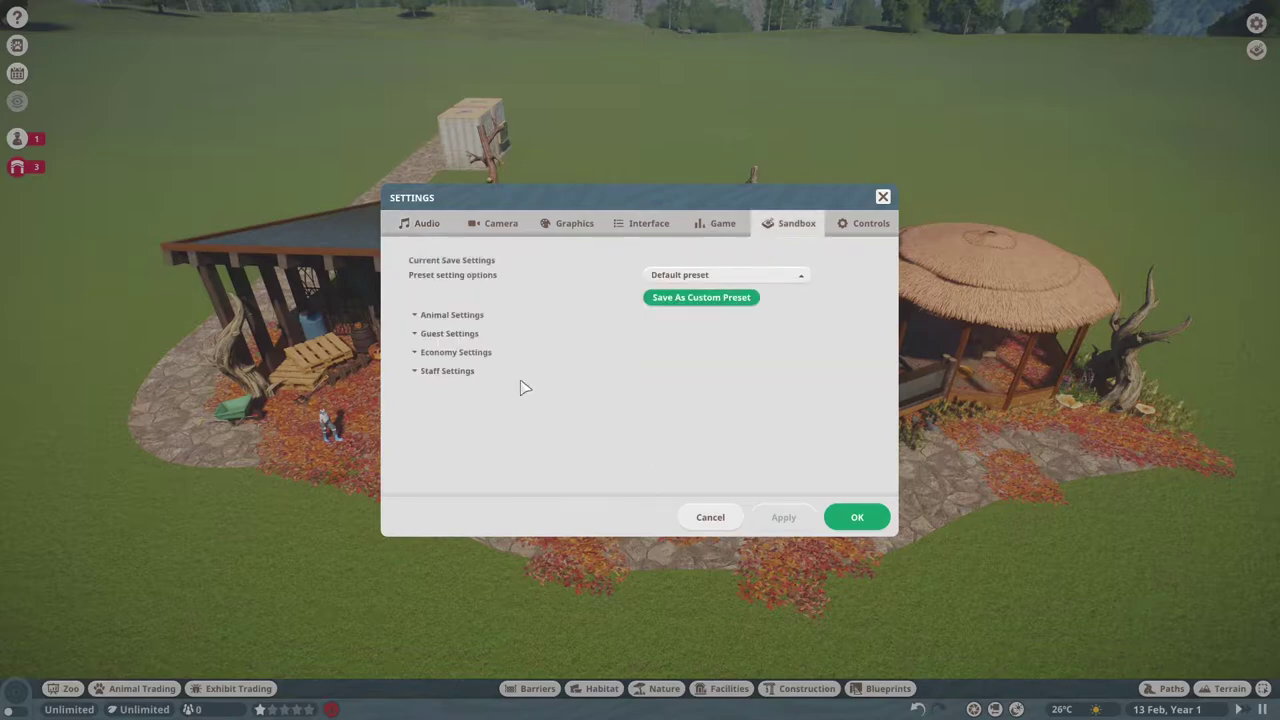
pyautogui.click(448, 316)
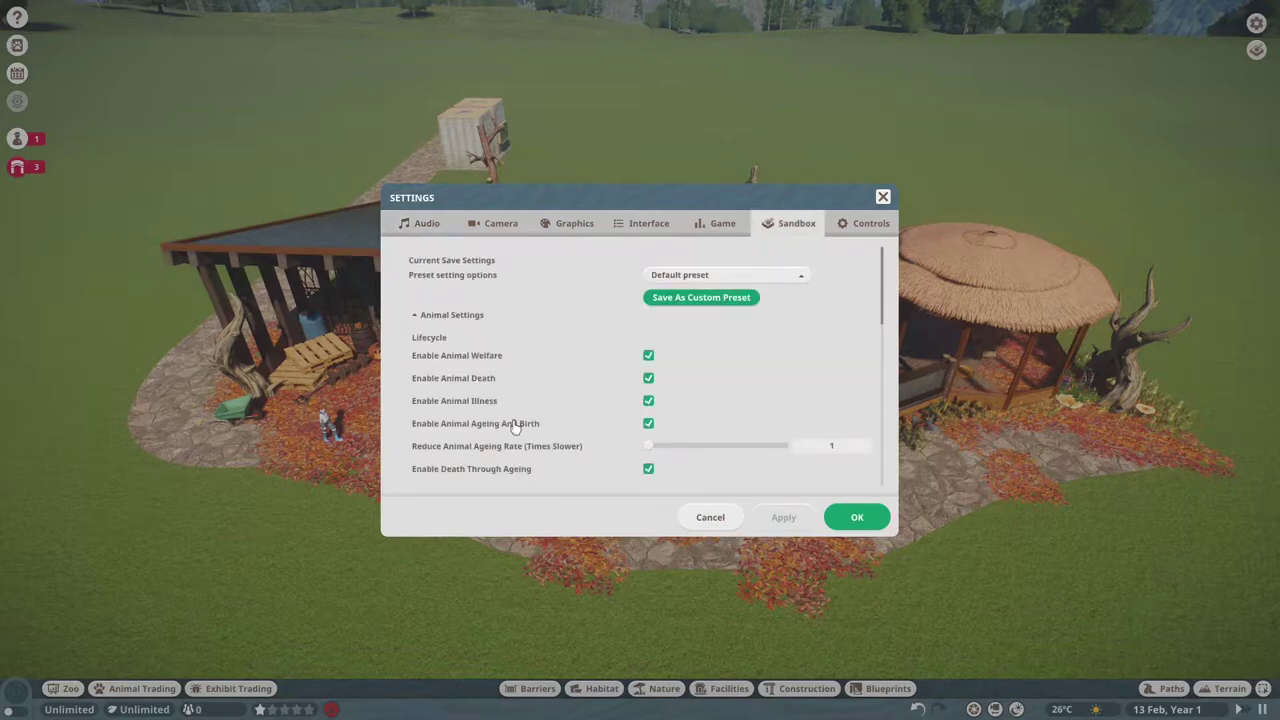
pyautogui.scroll(-5, 515, 427)
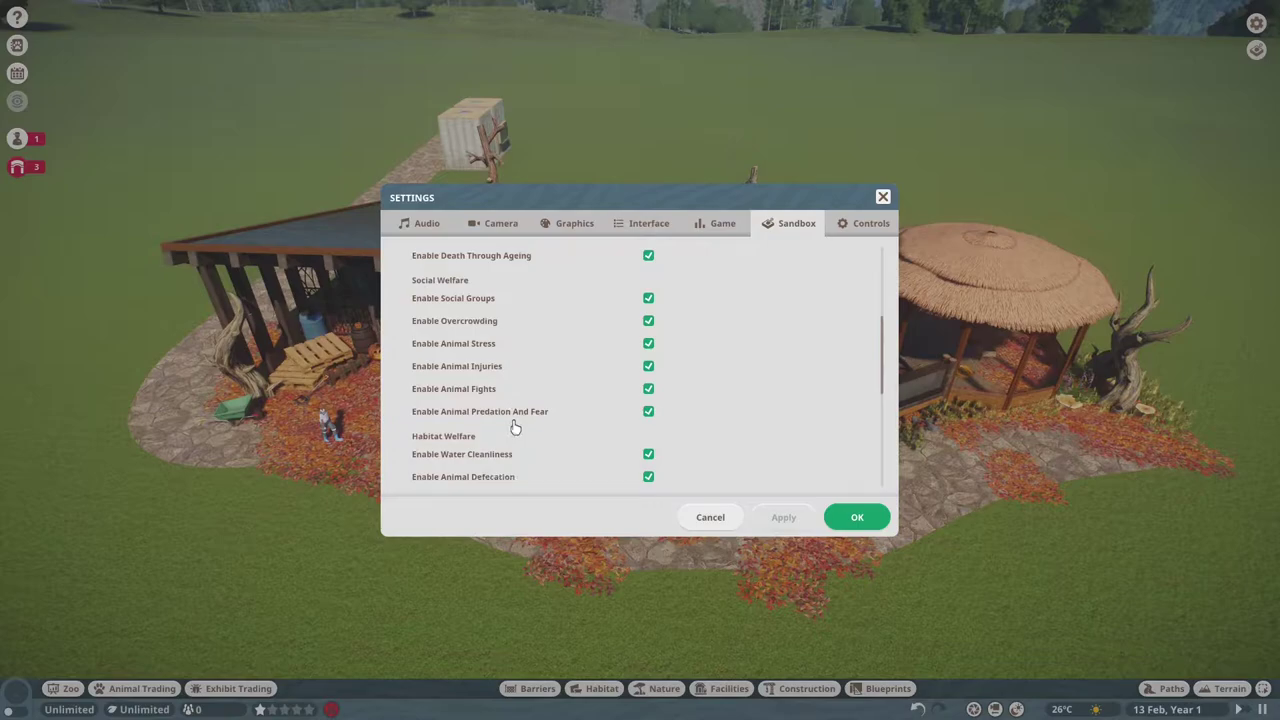
pyautogui.scroll(-6, 515, 427)
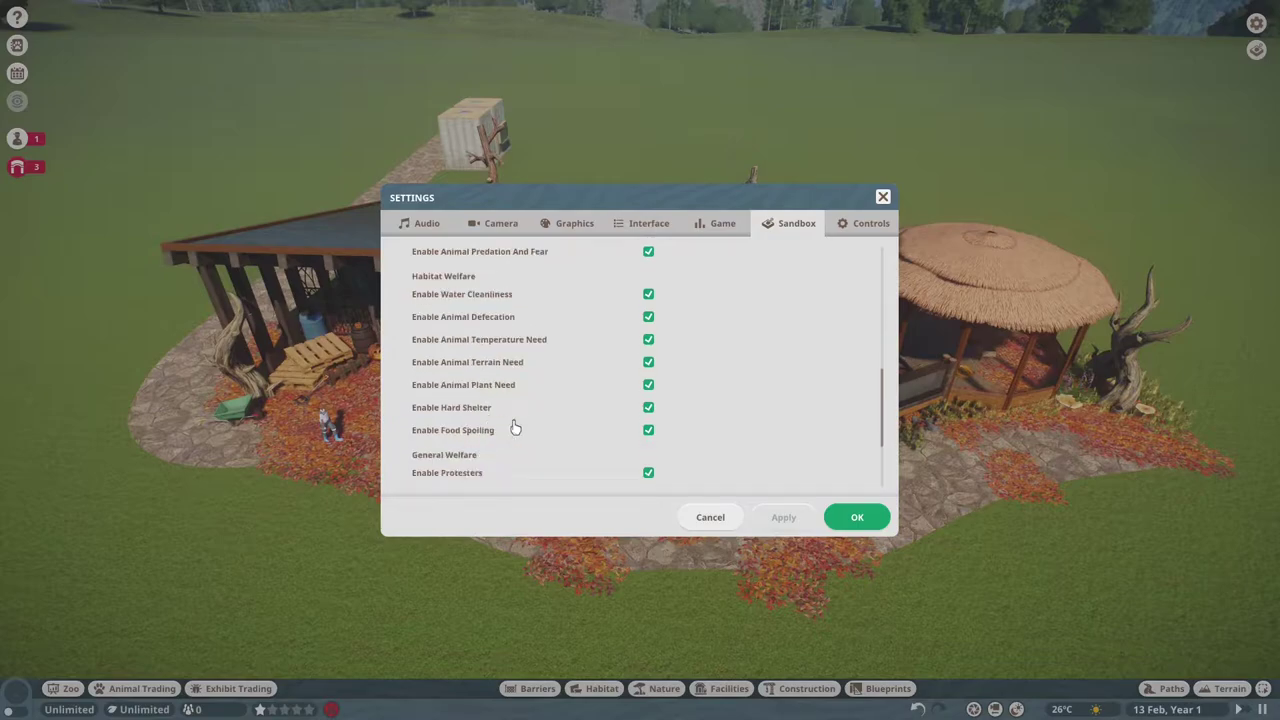
pyautogui.scroll(-5, 515, 427)
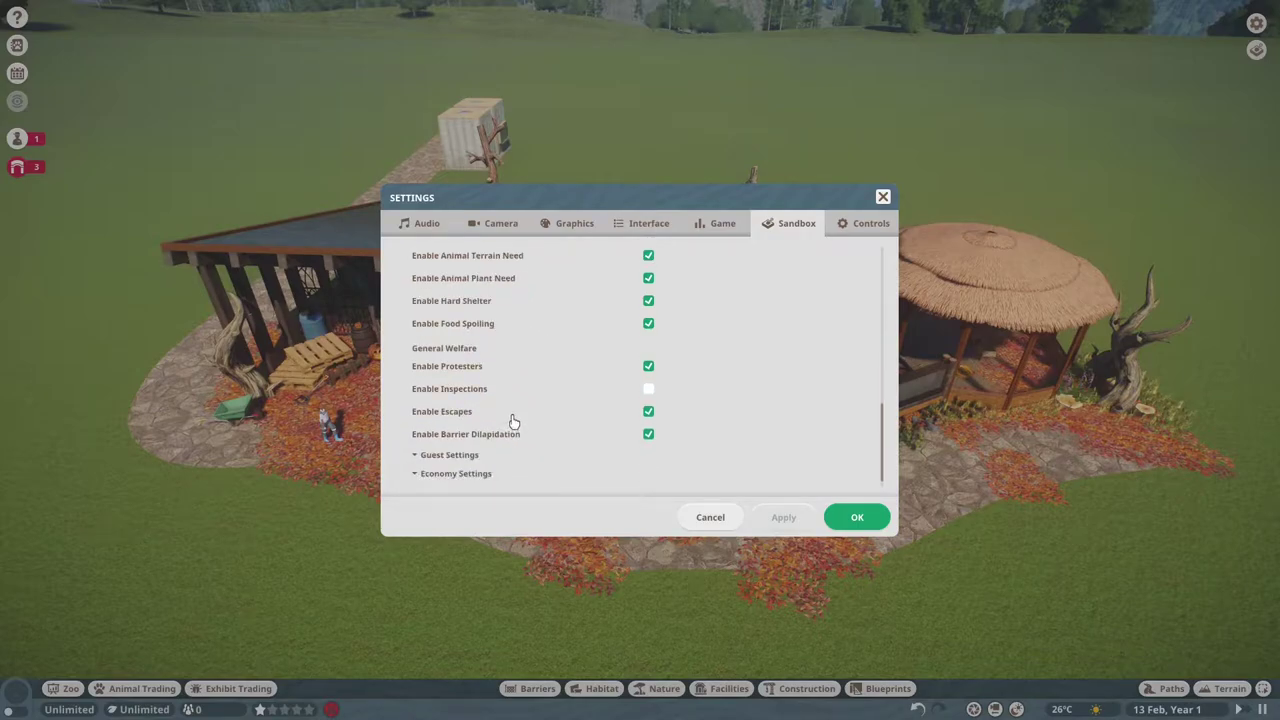
pyautogui.click(648, 412)
pyautogui.click(785, 519)
pyautogui.click(852, 518)
pyautogui.click(694, 282)
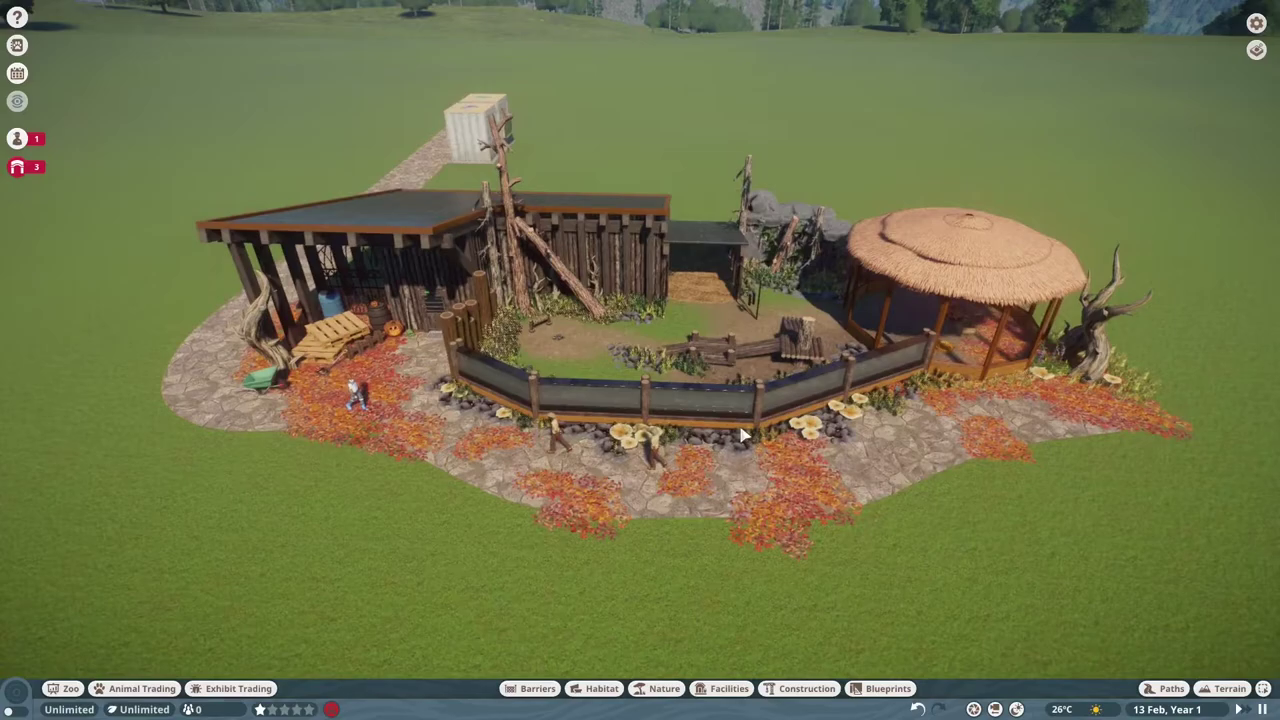
# Open a raccoon's info panel and show its Traversable Area heatmap
pyautogui.scroll(5, 742, 433)
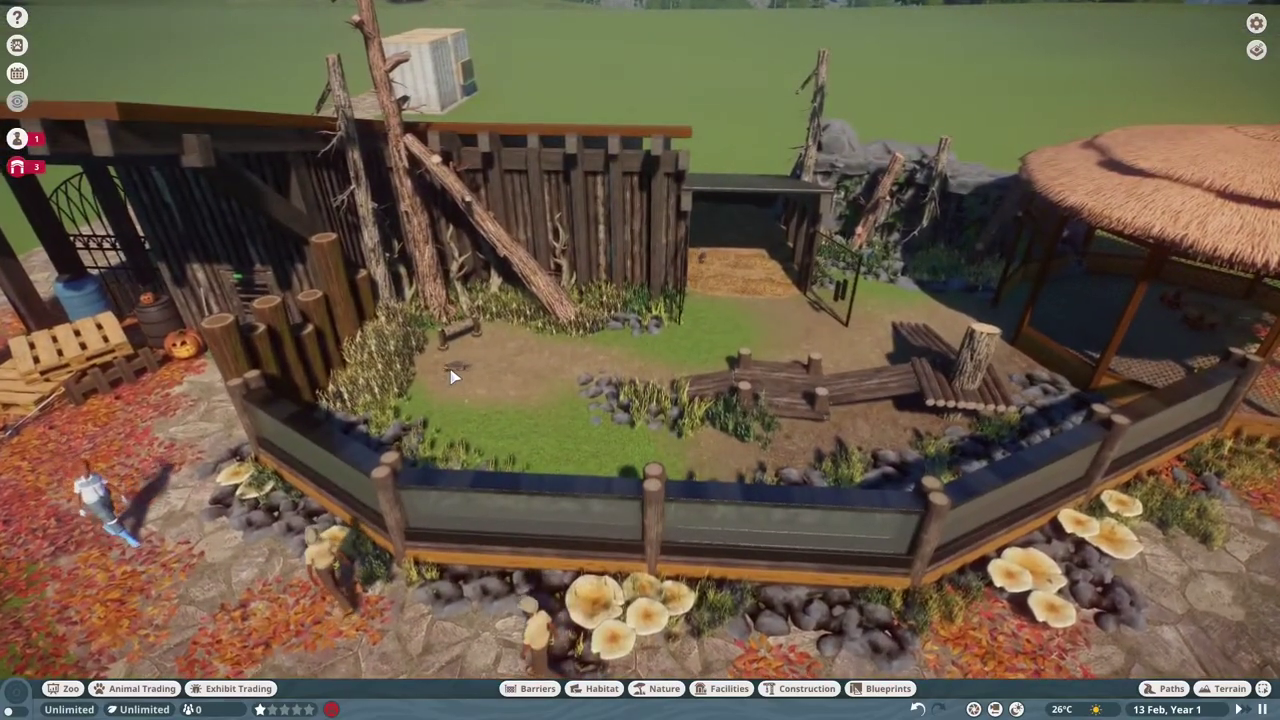
pyautogui.click(449, 371)
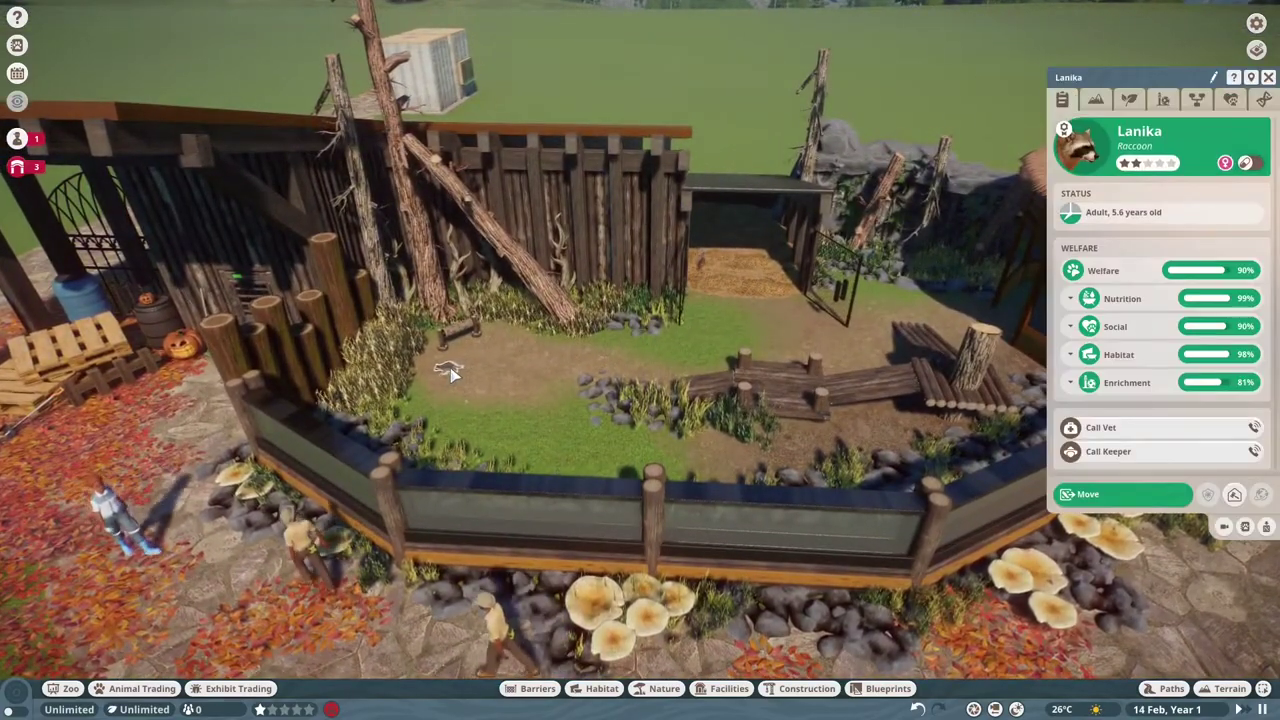
pyautogui.press('a')
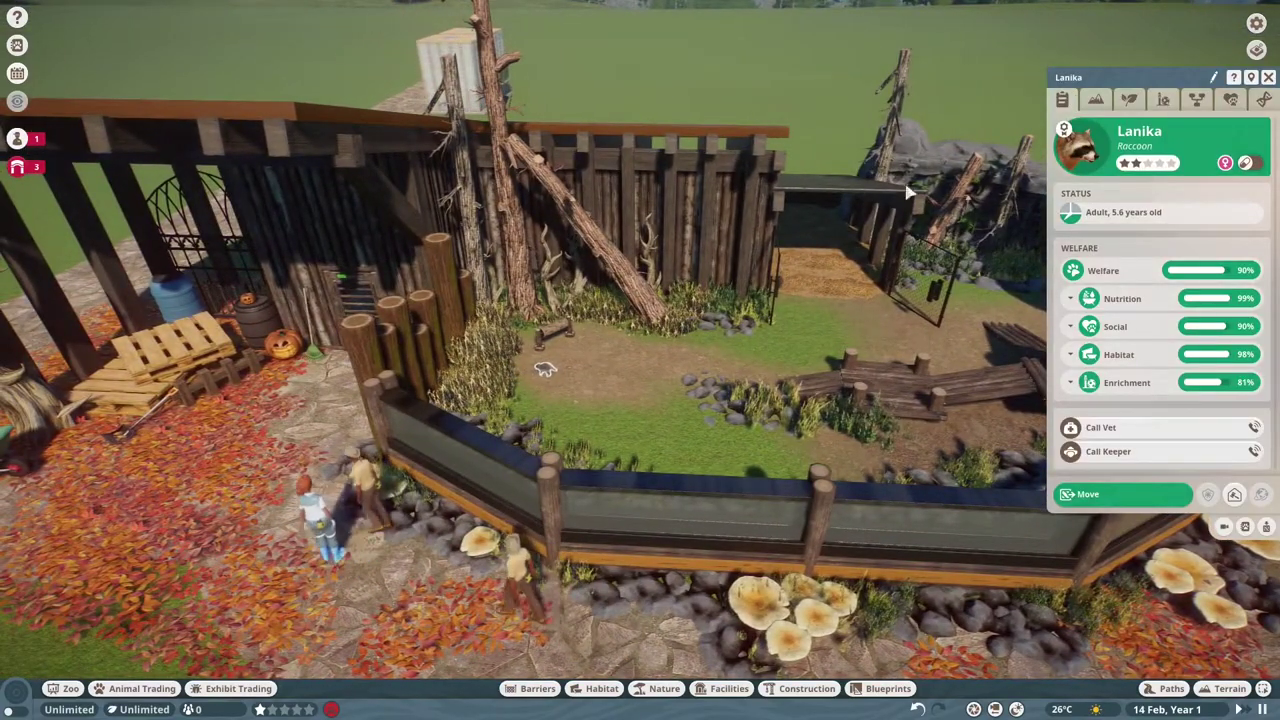
pyautogui.press('h')
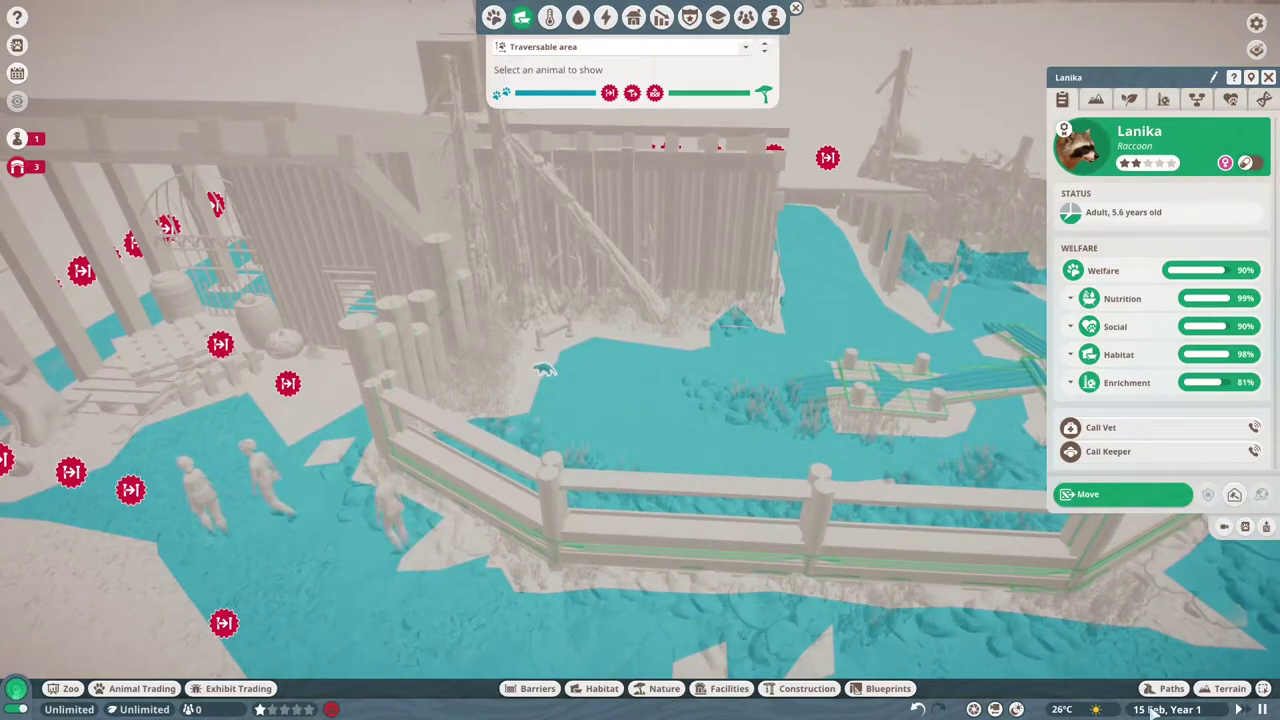
# Orbit the camera around the fence to inspect the traversable area at the barrier edges
pyautogui.scroll(-5, 646, 320)
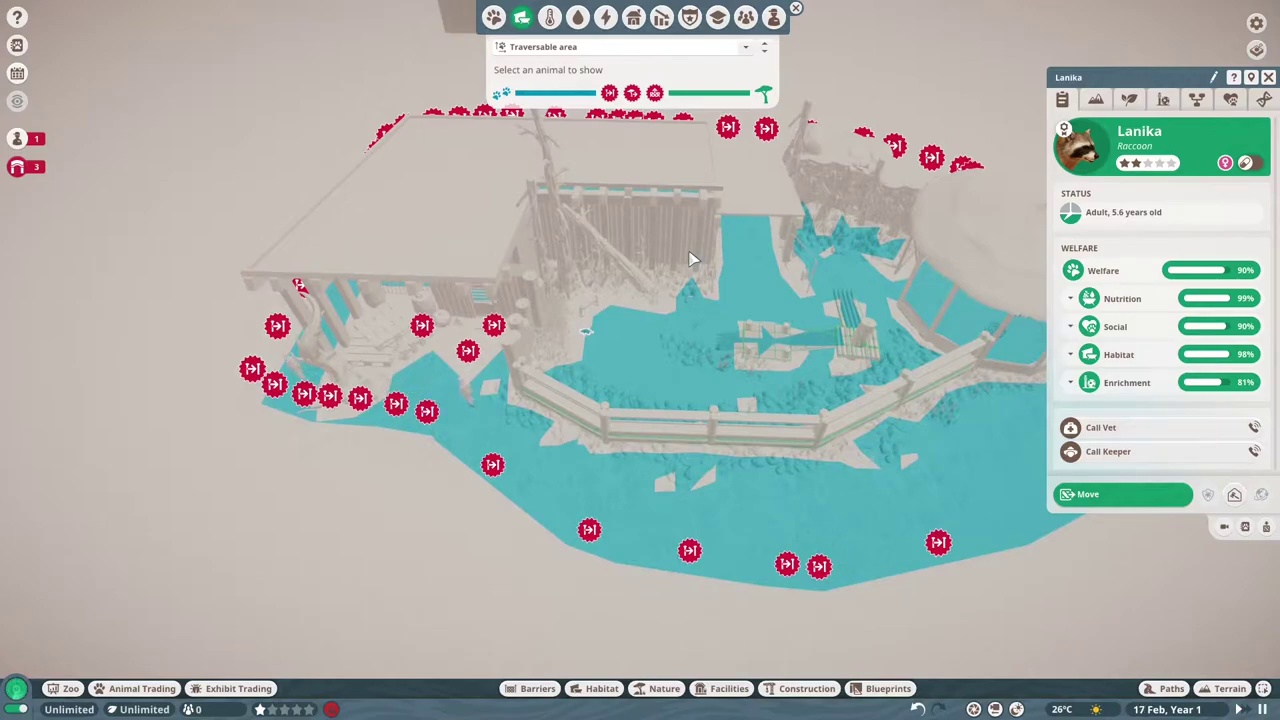
pyautogui.scroll(-5, 645, 338)
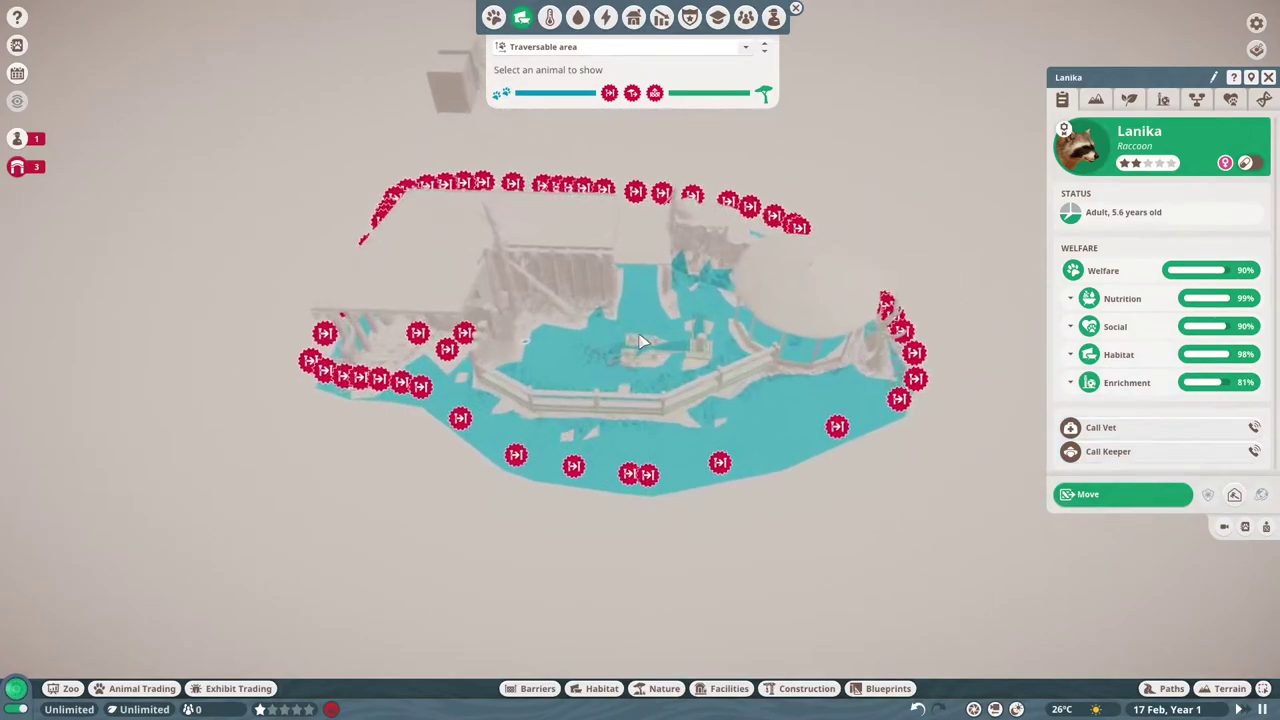
pyautogui.scroll(3, 643, 340)
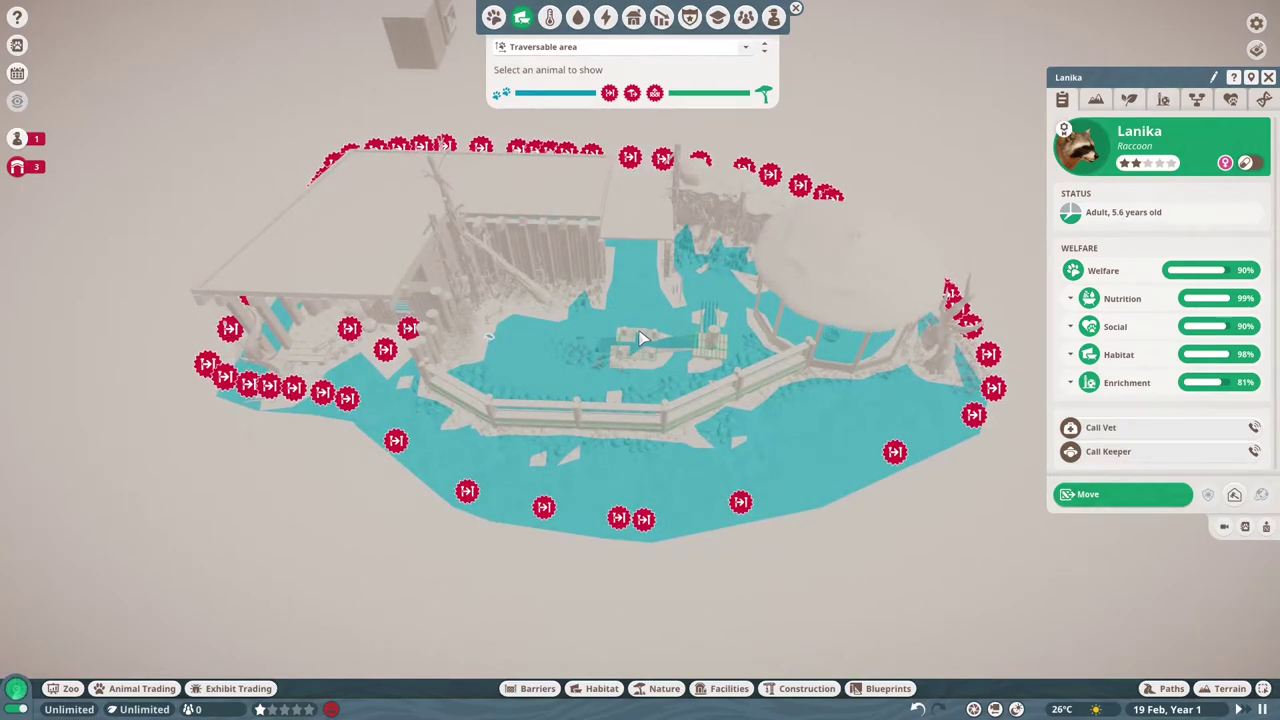
pyautogui.press('a')
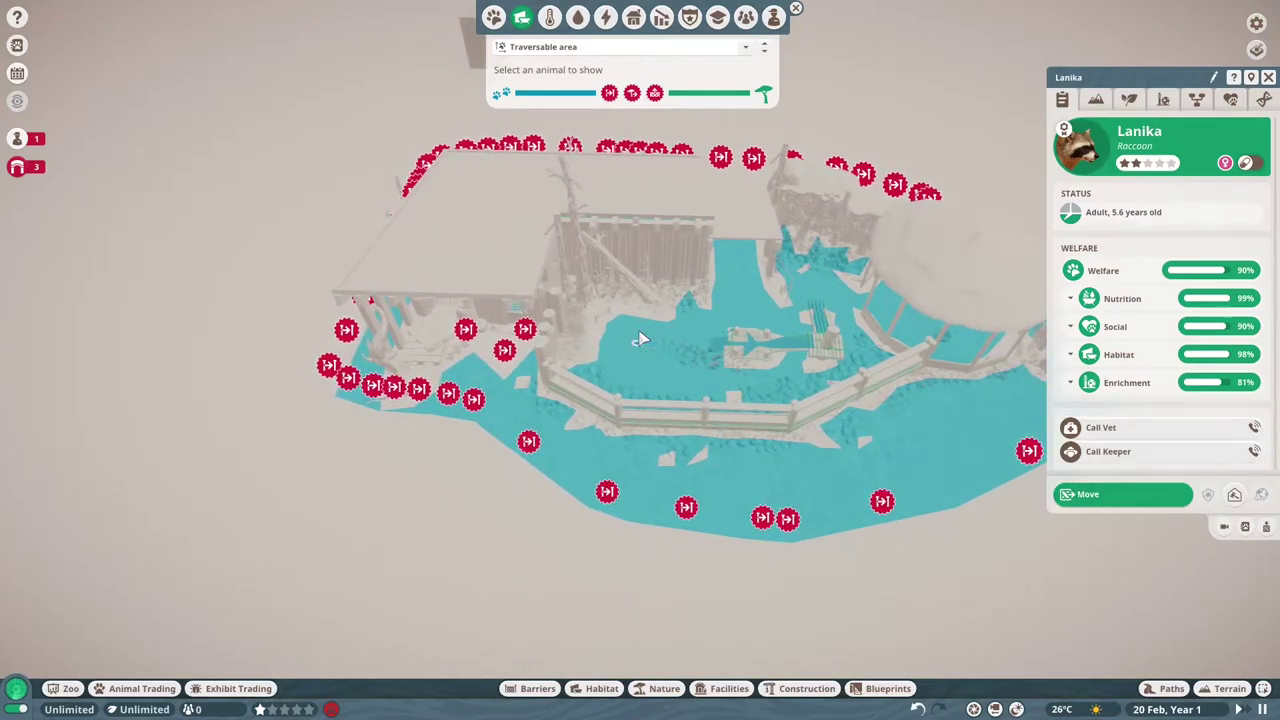
pyautogui.scroll(5, 641, 338)
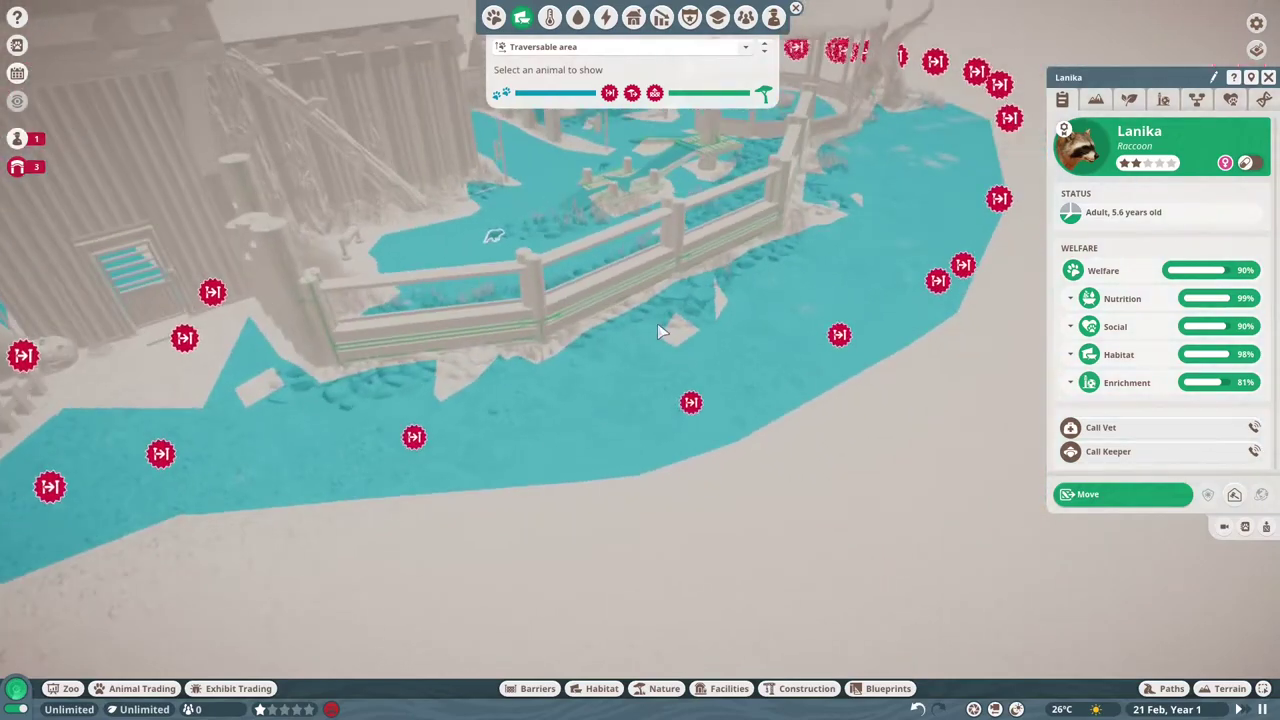
pyautogui.press('e')
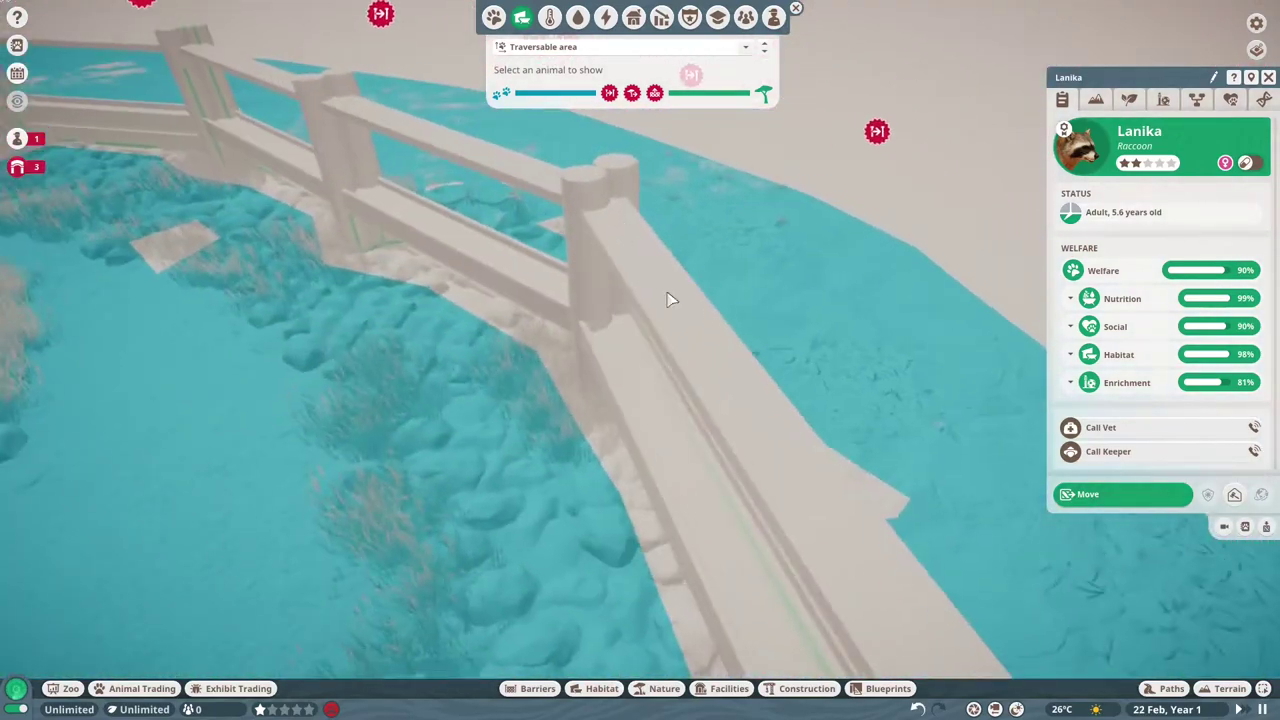
pyautogui.press('e')
pyautogui.scroll(-5, 508, 232)
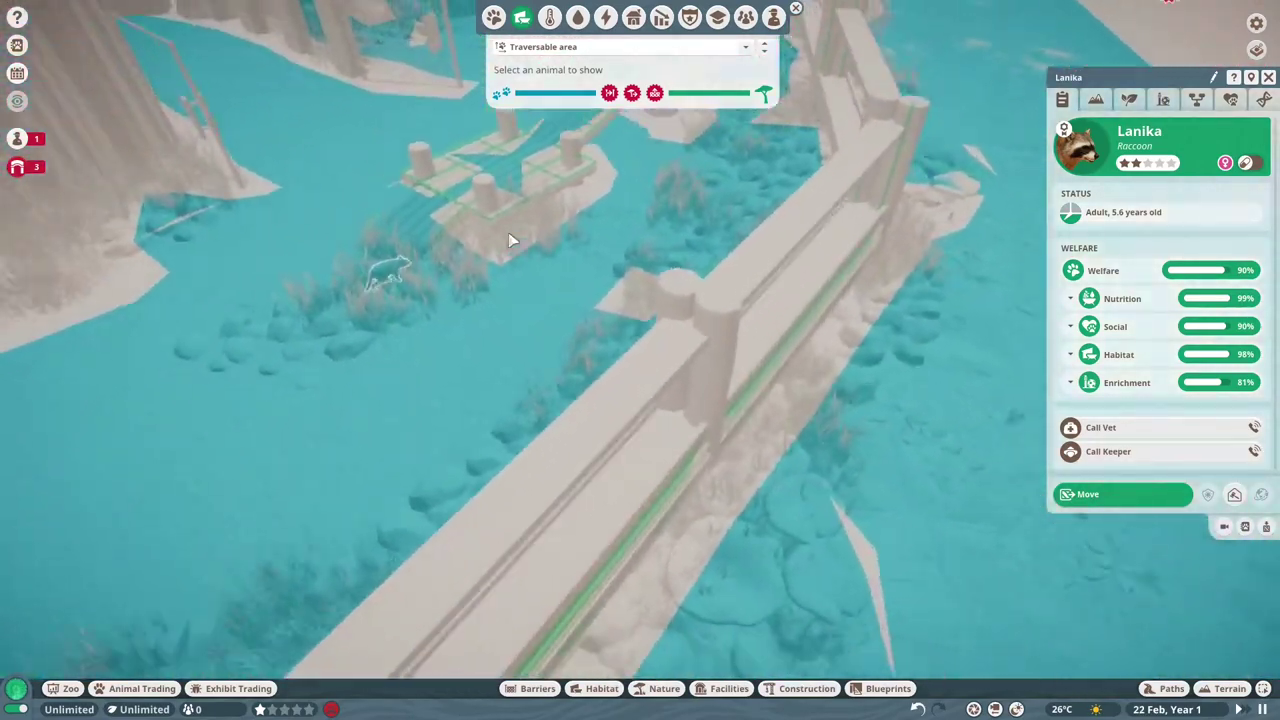
pyautogui.press('e')
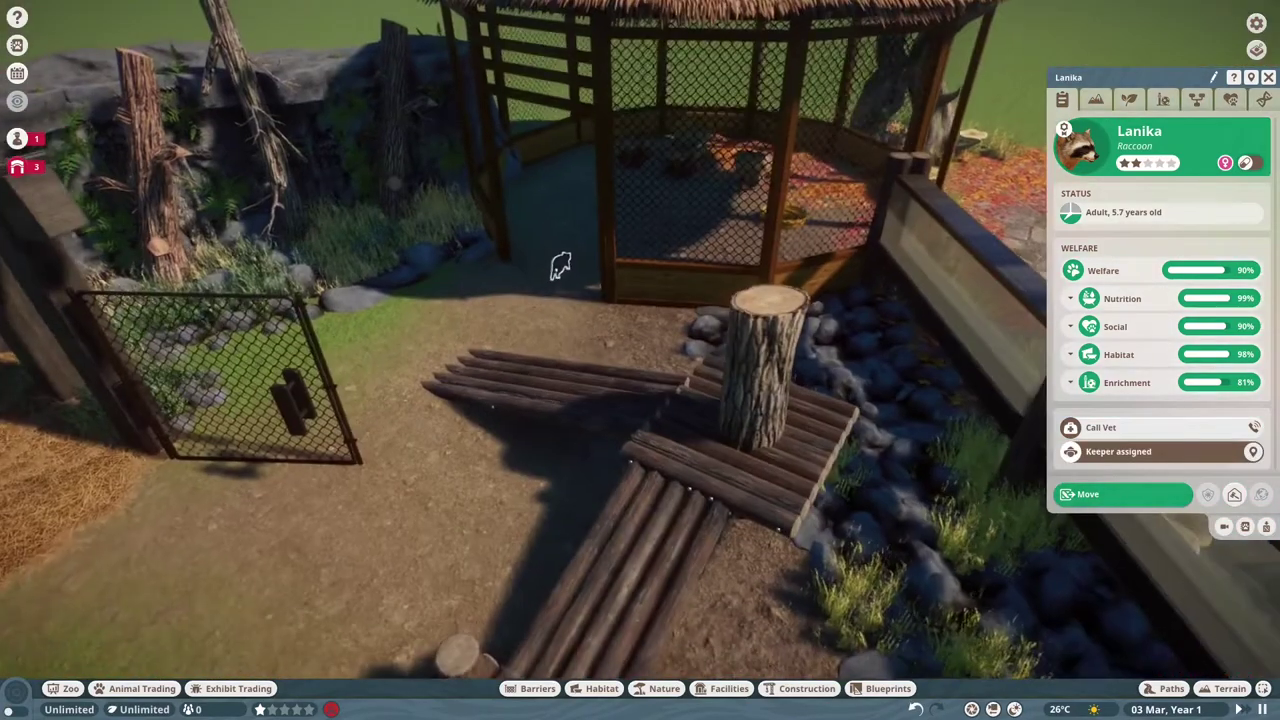
# Zoom the camera to an overhead view of the finished raccoon habitat
pyautogui.scroll(3, 603, 64)
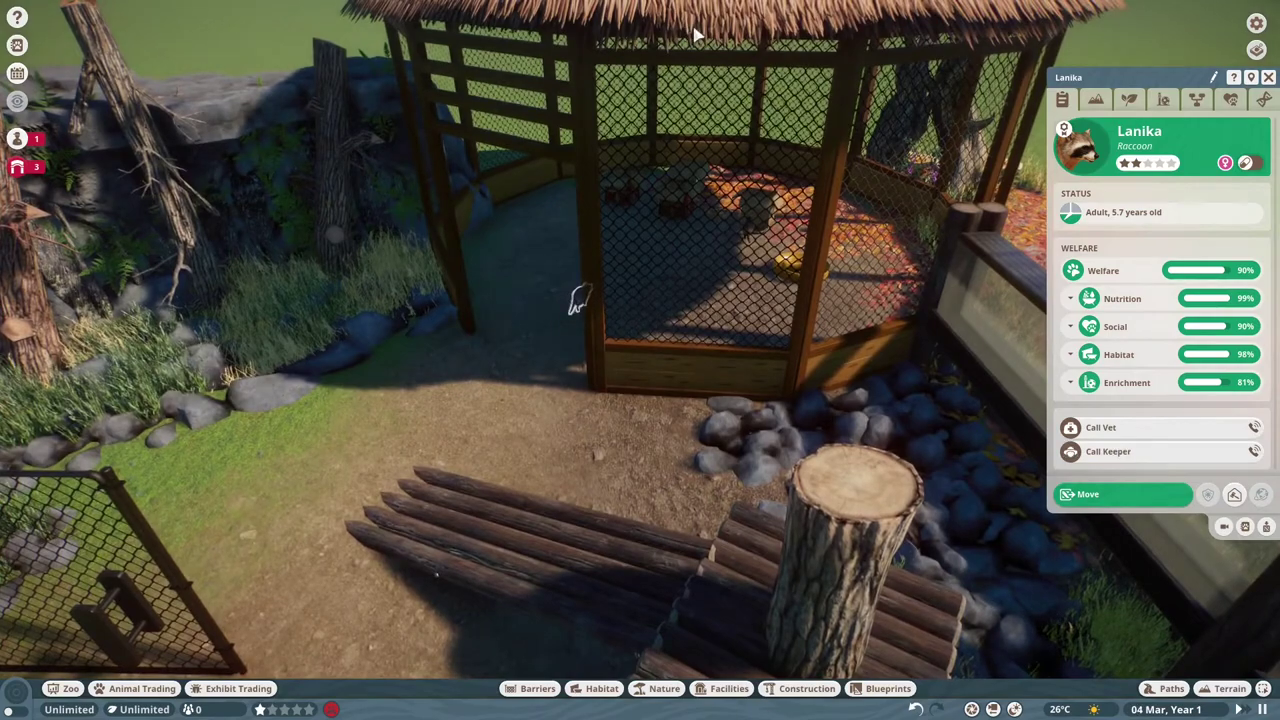